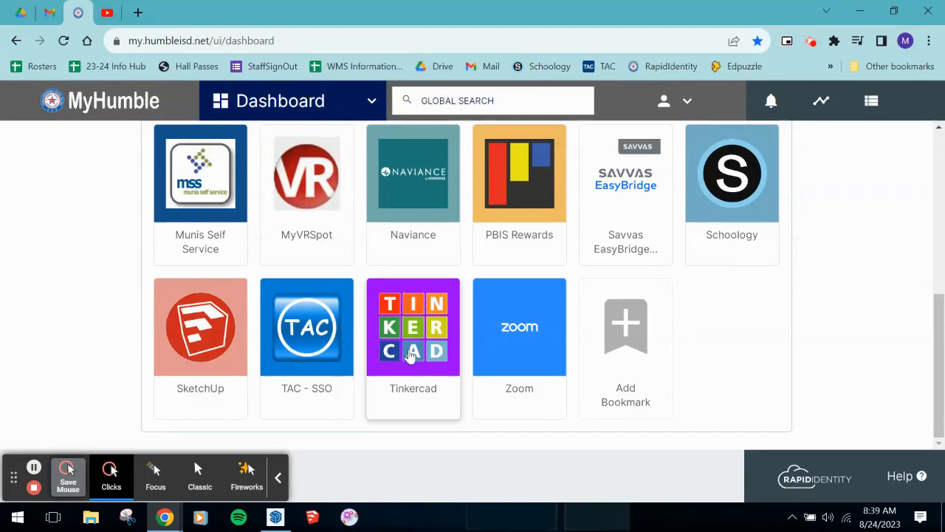
- Open SketchUp from the bookmarked applications on the MyHumble dashboard and close its tab again
scroll(443, 299, up, 5)
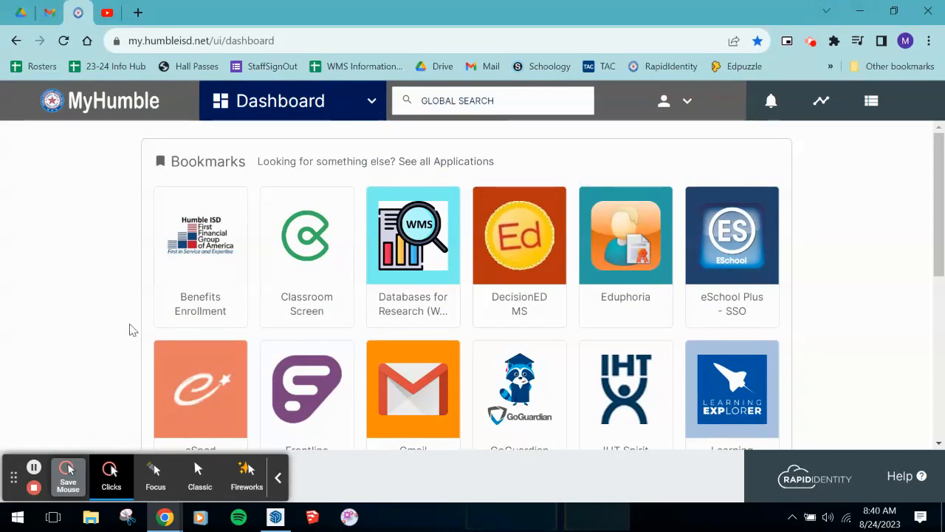
scroll(135, 318, down, 5)
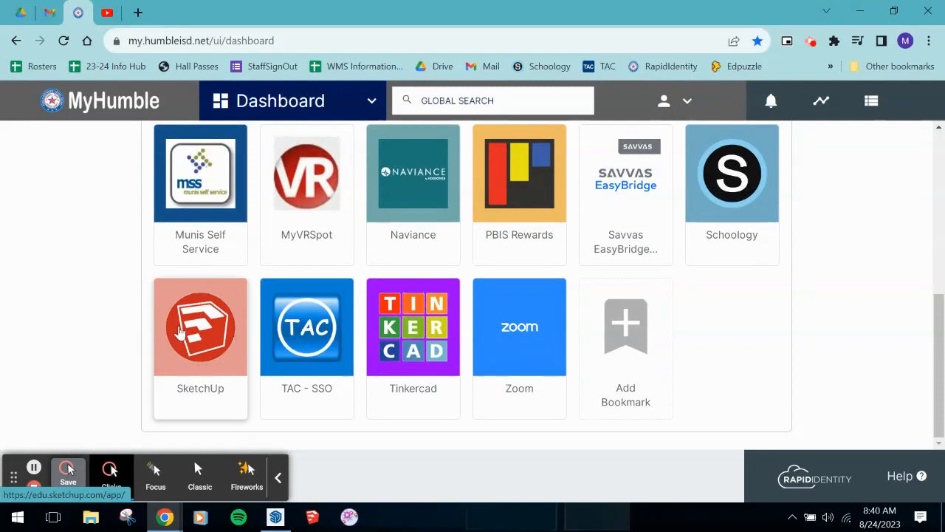
click(101, 312)
click(189, 326)
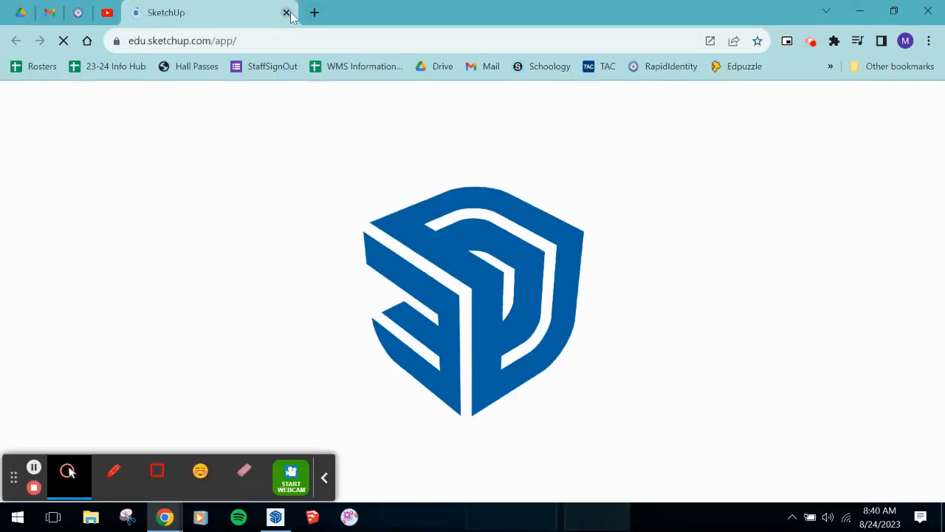
click(286, 13)
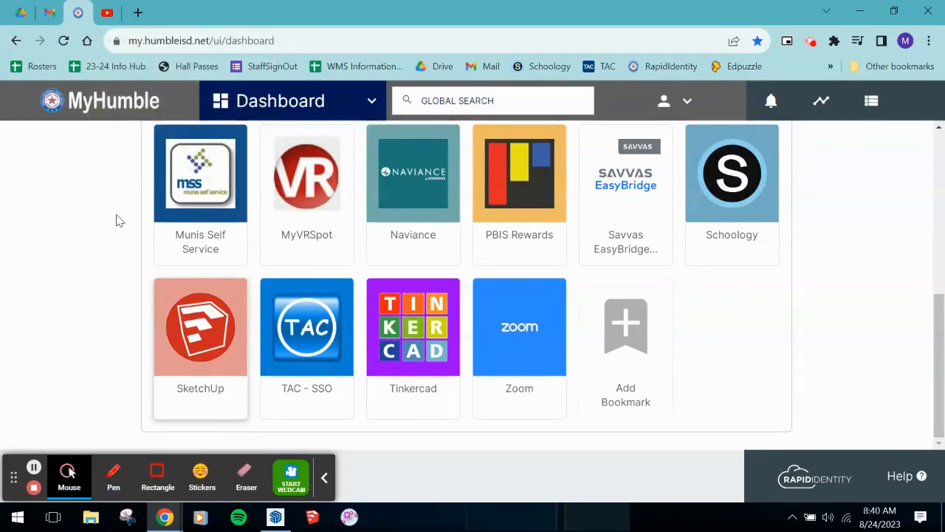
- Switch to the open YouTube video and play it in a floating picture-in-picture window
click(107, 11)
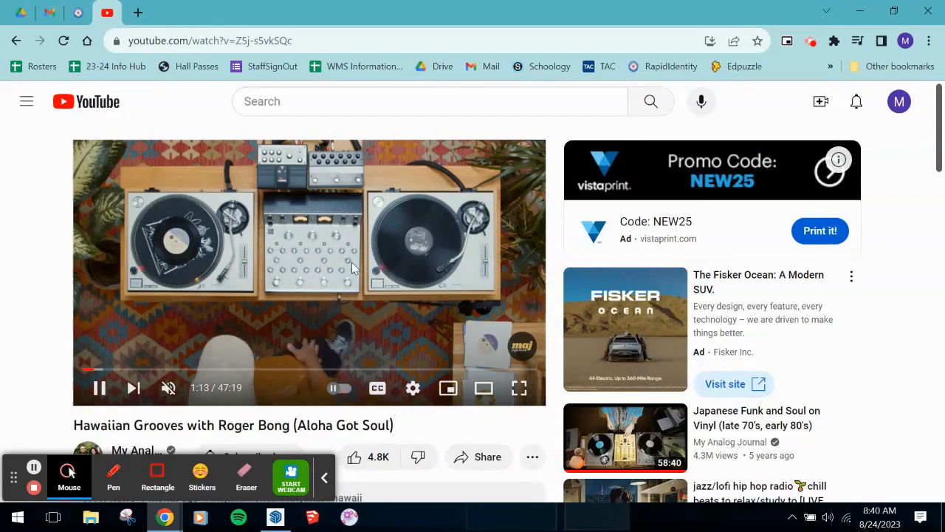
right_click(384, 231)
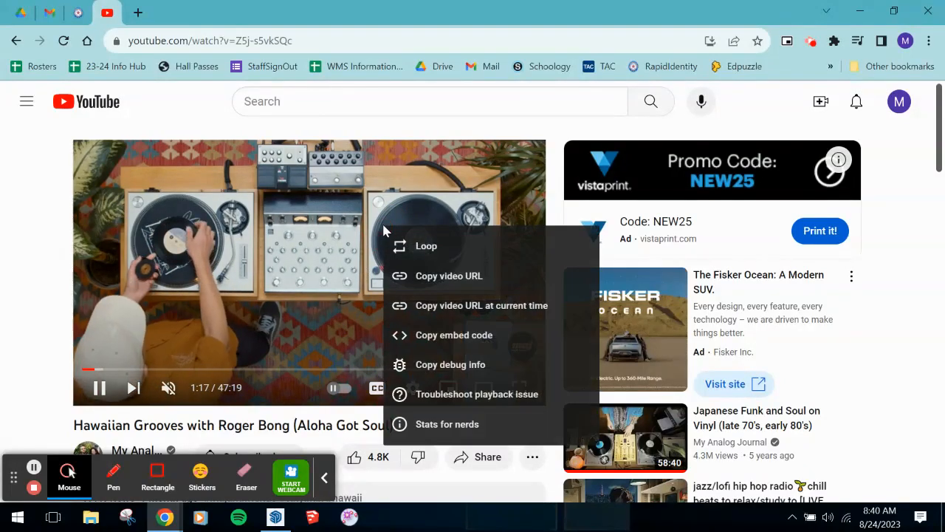
right_click(281, 221)
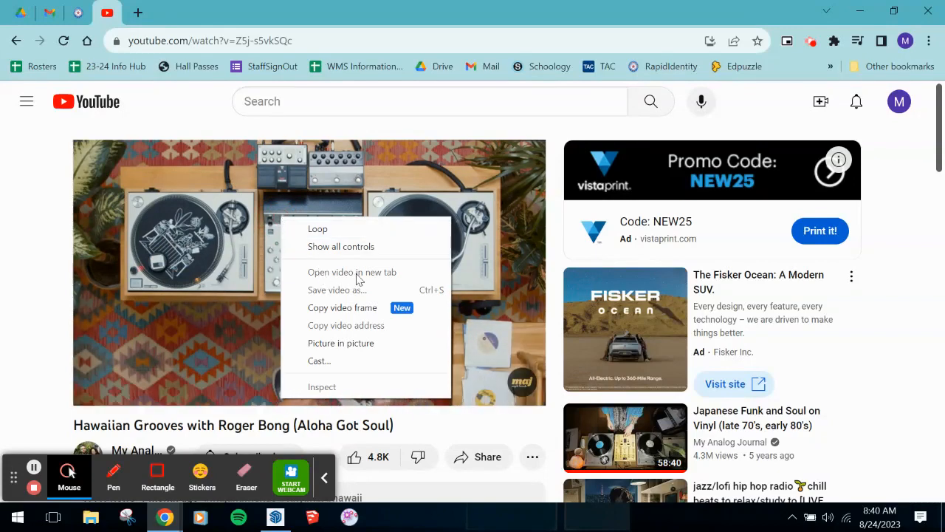
click(374, 344)
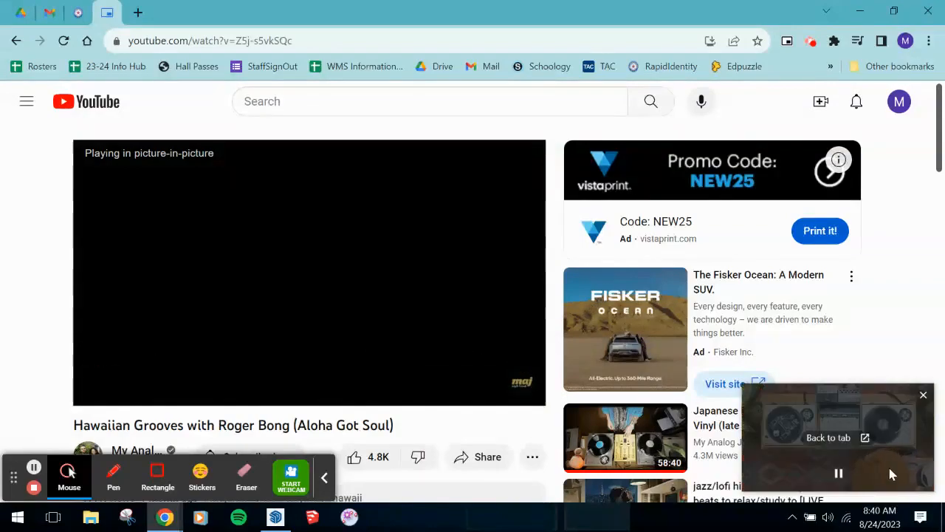
- Reposition and resize the floating video so it sits in the upper-right corner of the screen
drag(891, 475, 782, 174)
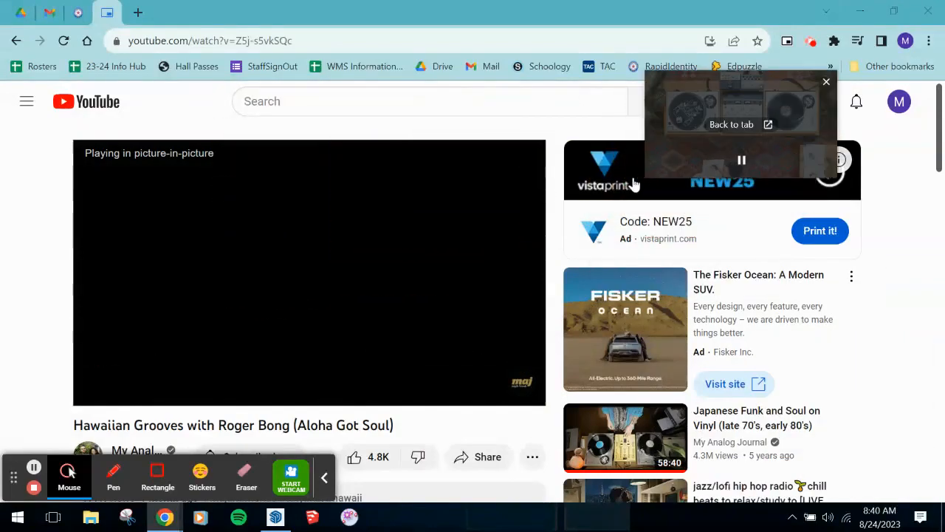
drag(644, 184, 395, 316)
drag(532, 196, 637, 129)
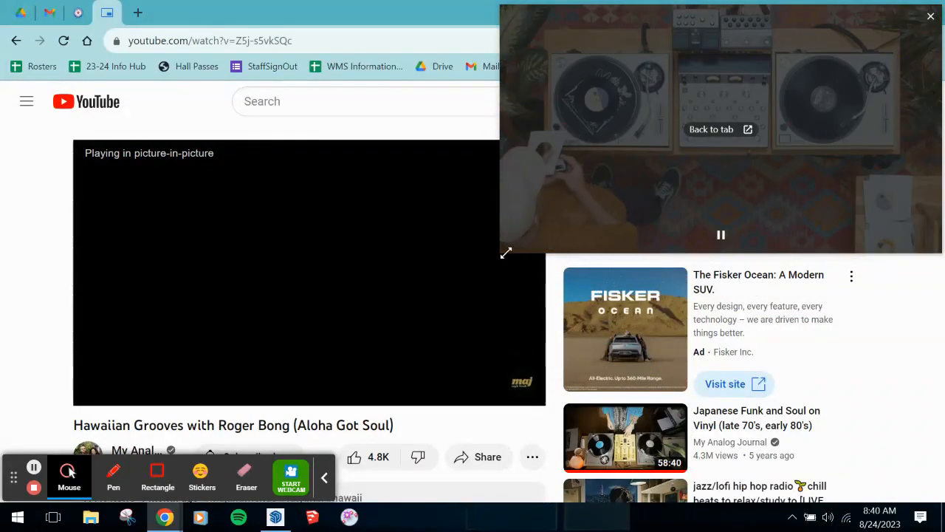
drag(504, 251, 587, 204)
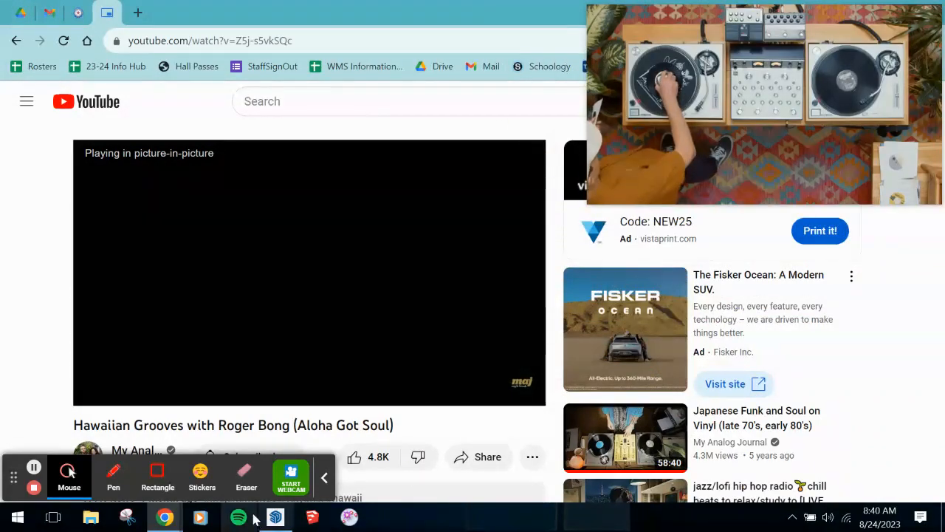
- Switch to SketchUp for Schools and place the floating video over the middle of the modeling area
click(276, 517)
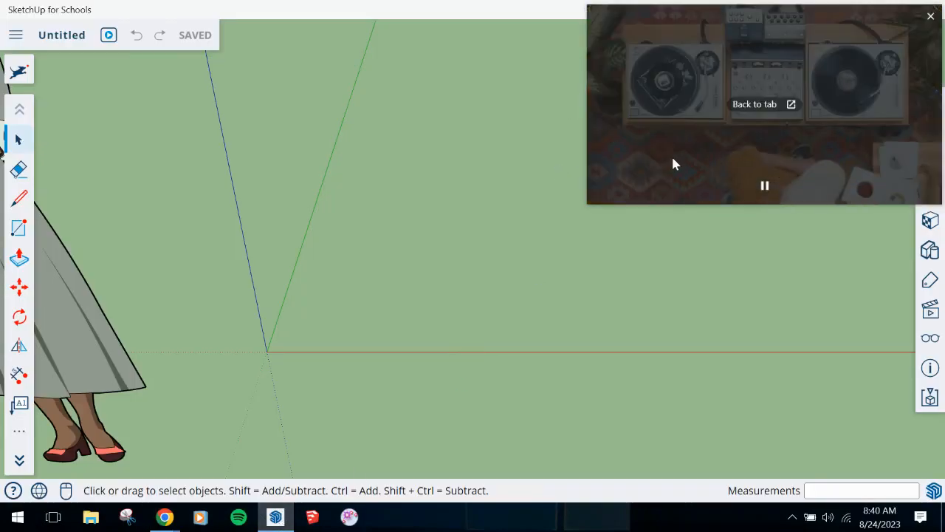
mouse_move(673, 161)
mouse_down()
mouse_move(512, 273)
mouse_move(309, 247)
mouse_move(252, 289)
mouse_up()
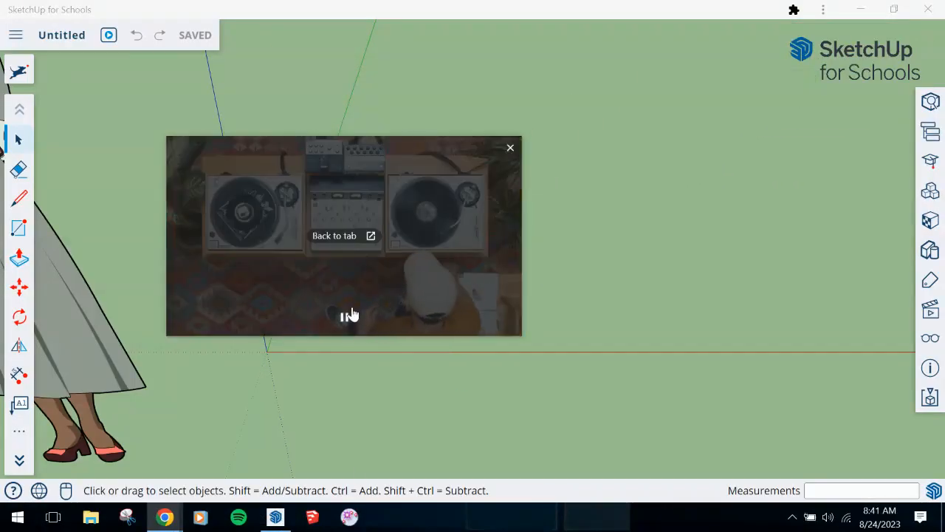
- Pause the floating video and return it to its browser tab, leaving SketchUp for Schools in front
click(347, 318)
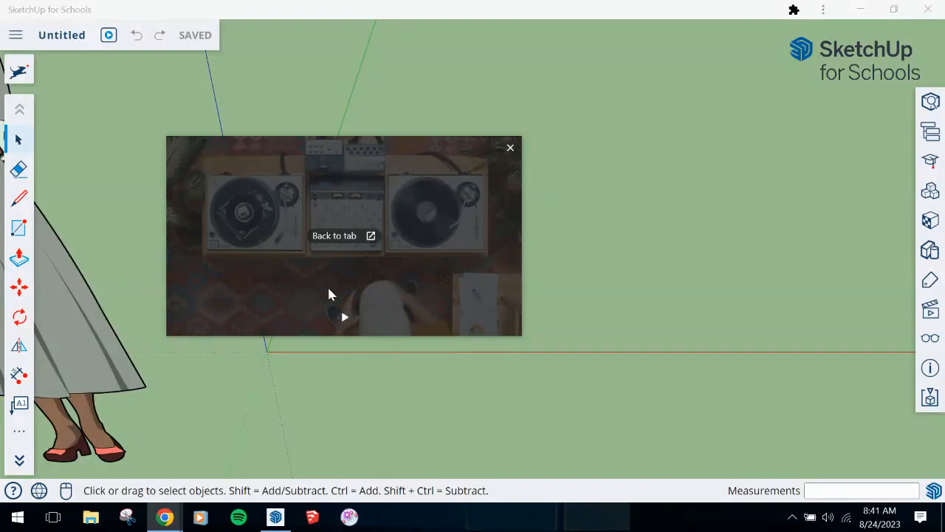
click(341, 236)
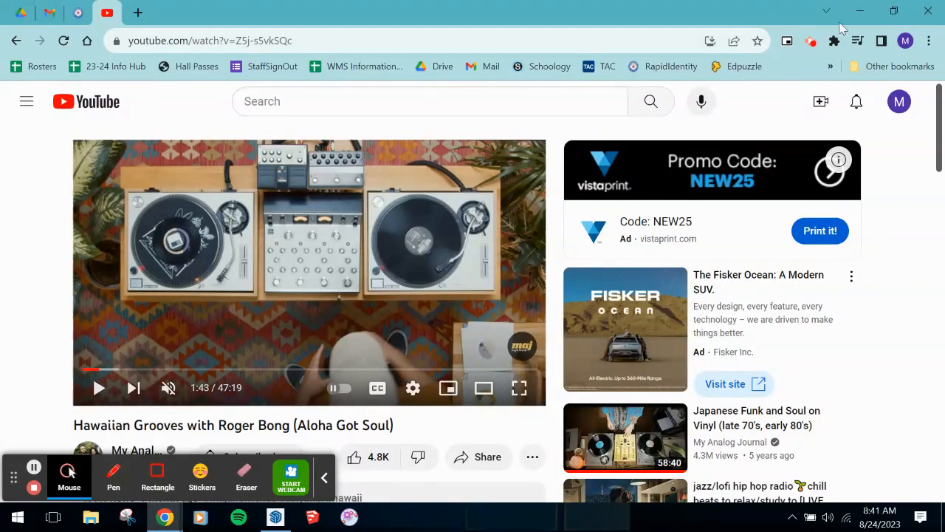
click(862, 10)
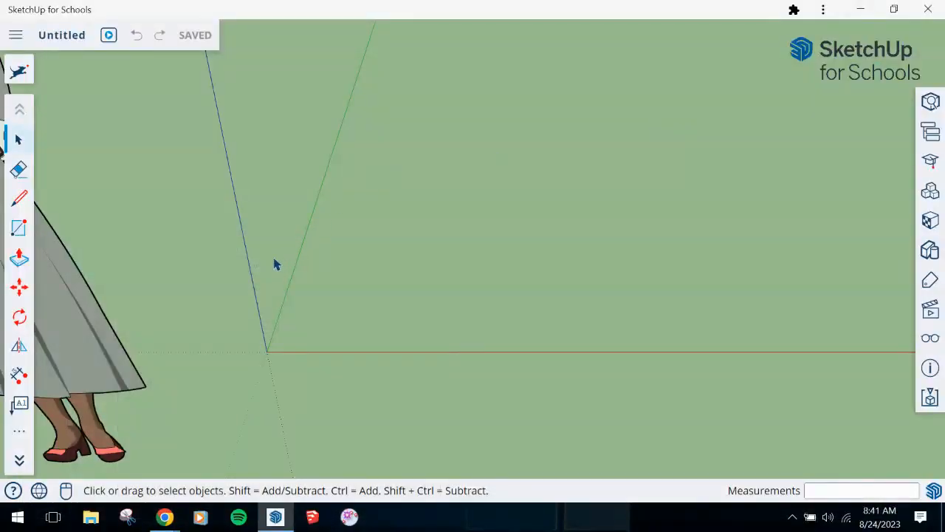
- Check the input device setting and zoom in and out around the standing figure
scroll(274, 264, down, 3)
scroll(185, 153, up, 3)
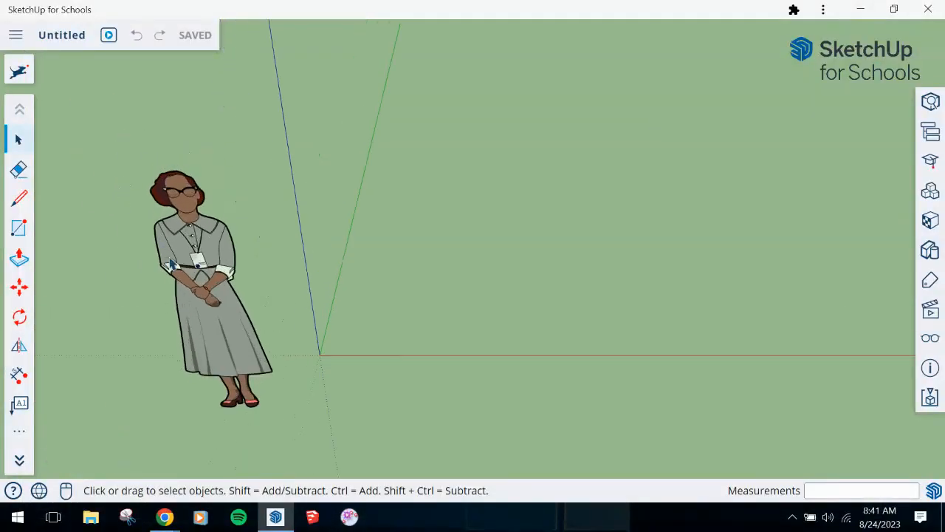
click(65, 491)
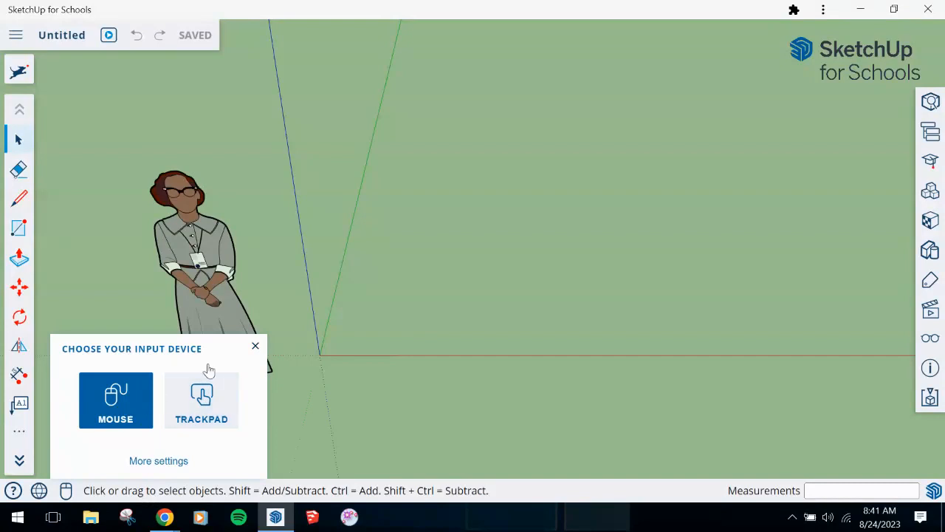
click(253, 347)
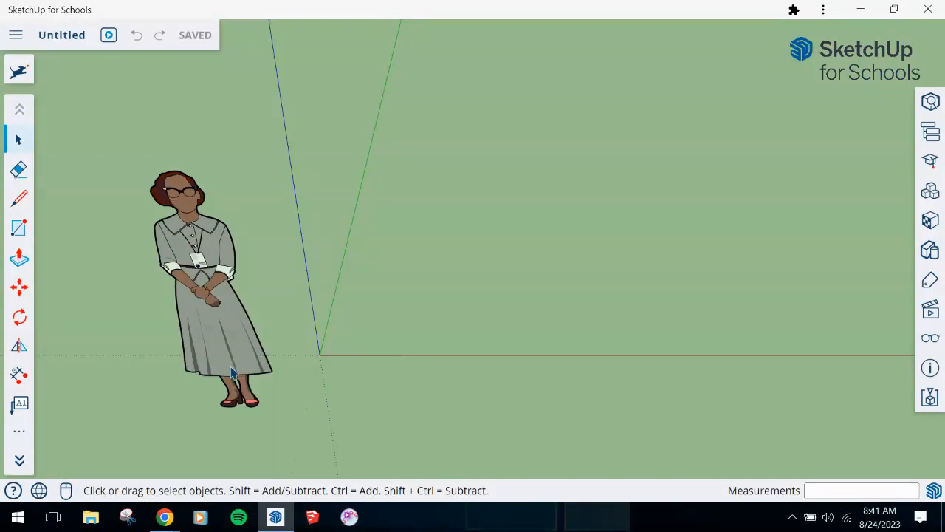
scroll(231, 373, up, 3)
scroll(231, 373, down, 3)
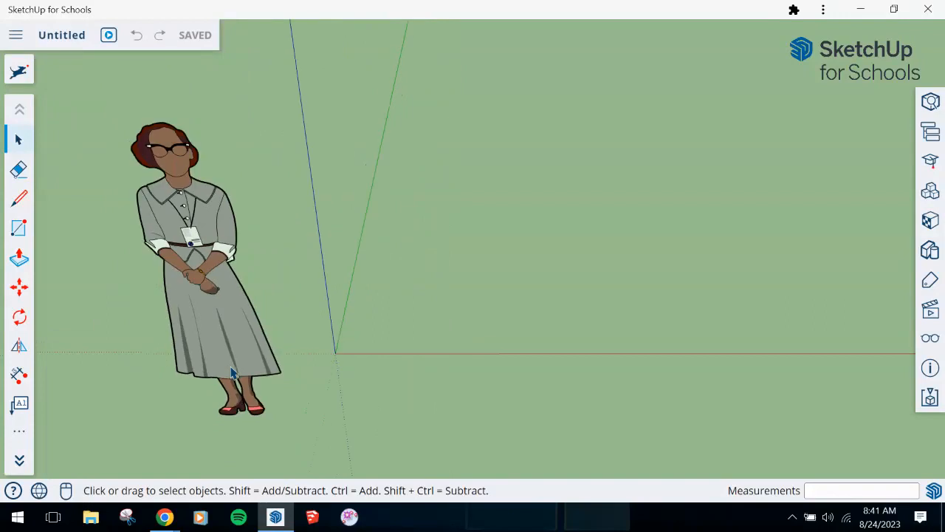
scroll(231, 374, up, 3)
scroll(231, 373, down, 2)
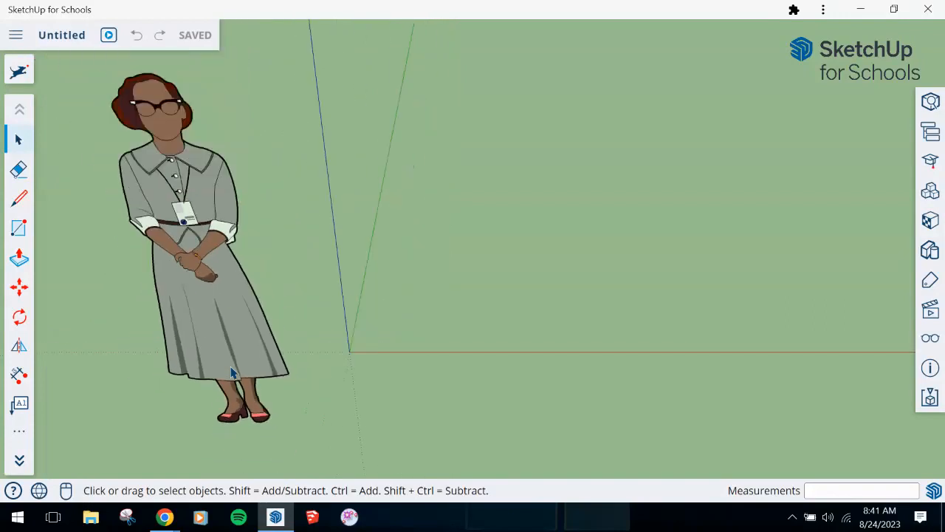
scroll(235, 374, down, 1)
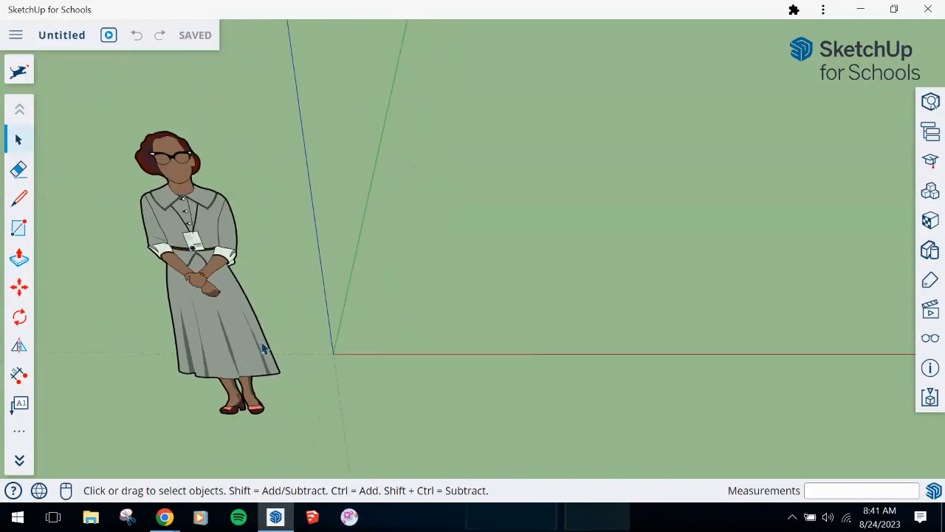
- Orbit and pan around the standing figure and axes to examine the ground plane from different angles
middle_drag(264, 350, 267, 211)
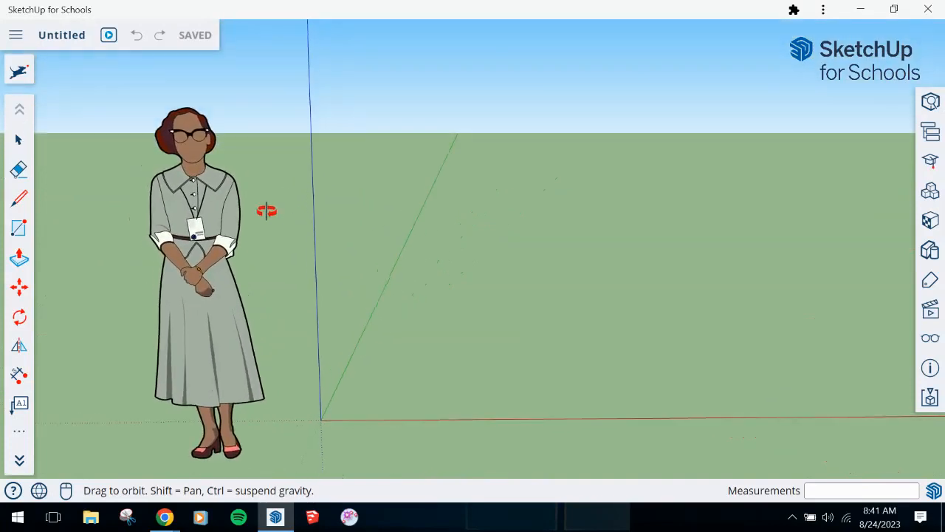
middle_drag(267, 216, 384, 207)
scroll(385, 210, down, 3)
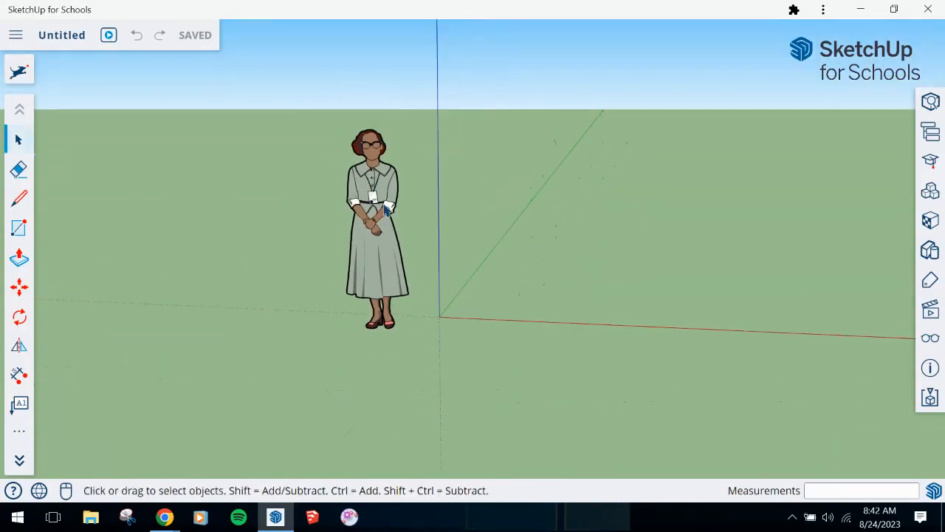
scroll(516, 248, up, 2)
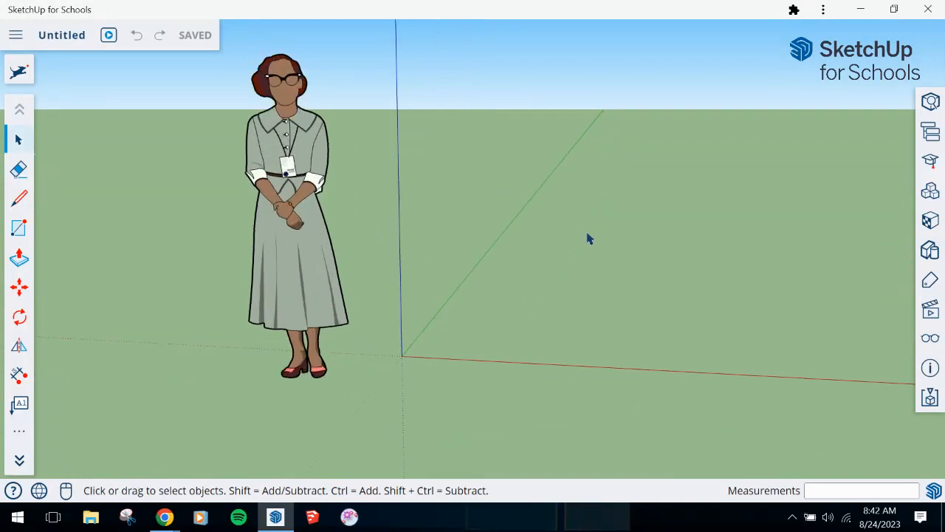
middle_drag(589, 239, 62, 134)
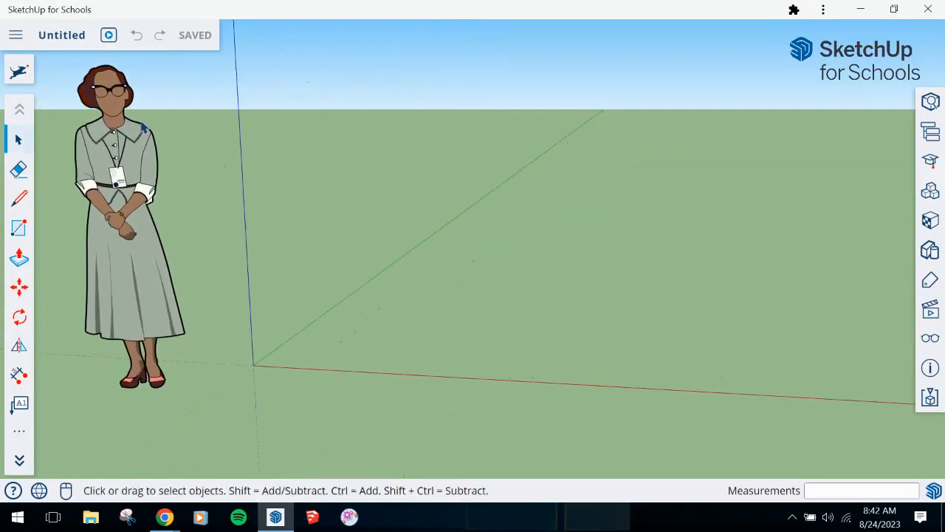
middle_drag(241, 342, 331, 430)
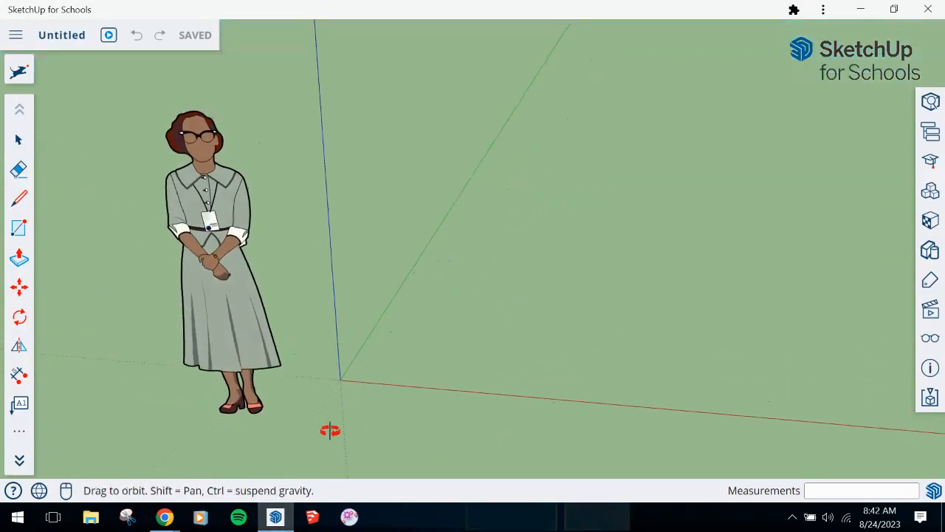
- Draw a rectangle on the ground plane starting at the origin, 3/4" along the red axis by 3" along the green axis
scroll(344, 377, up, 5)
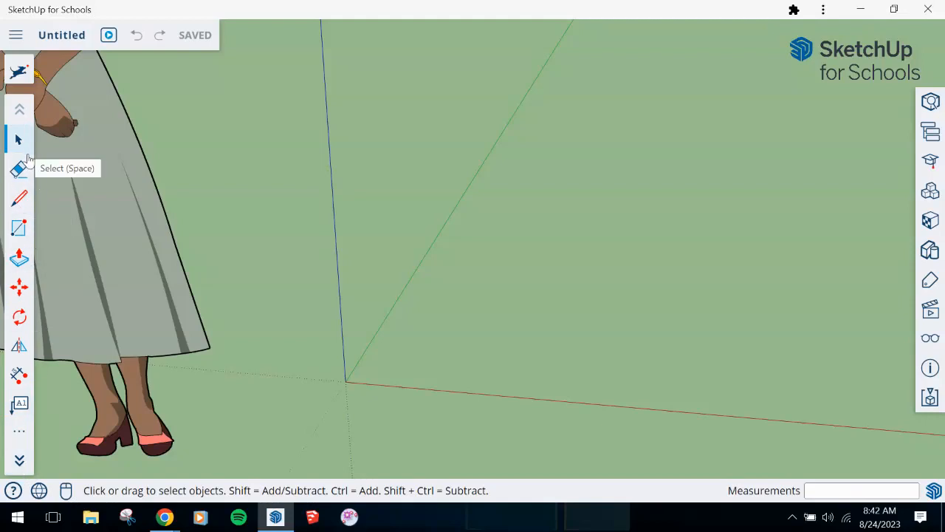
click(19, 231)
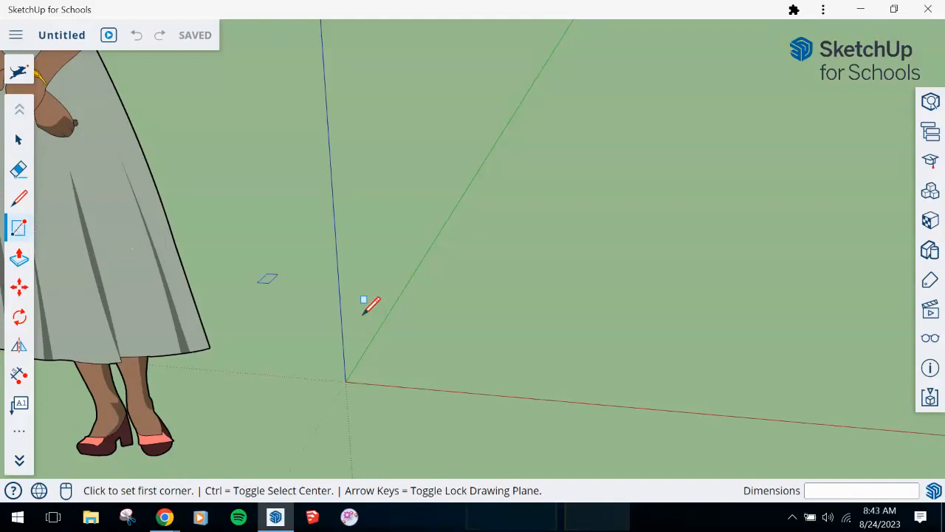
click(346, 382)
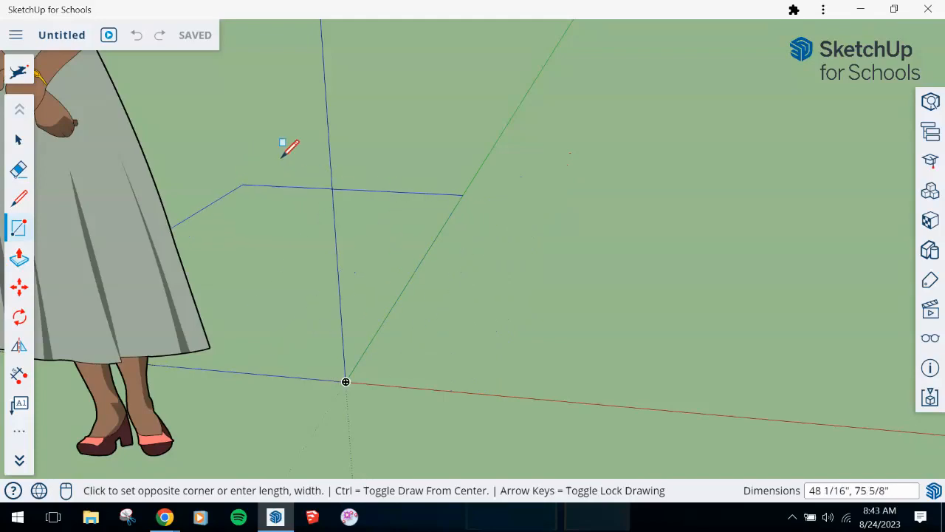
middle_drag(422, 348, 497, 198)
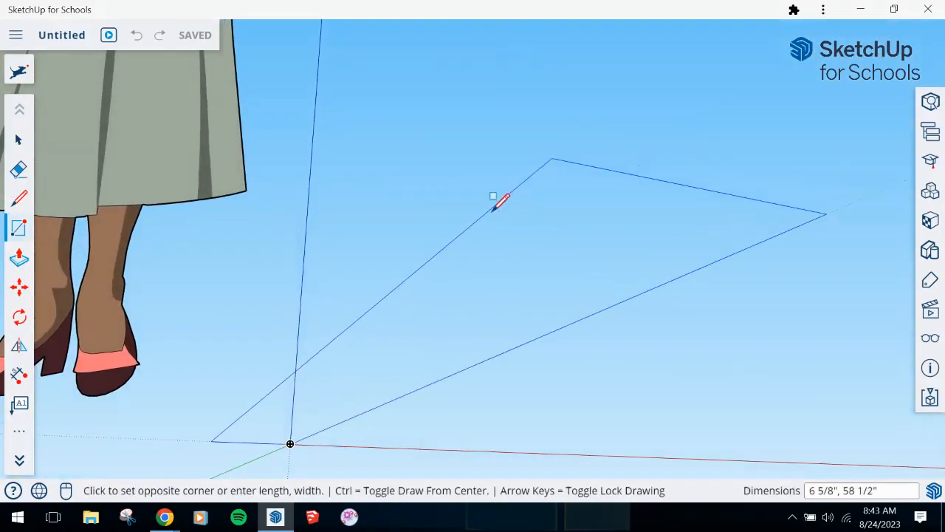
middle_drag(523, 390, 492, 299)
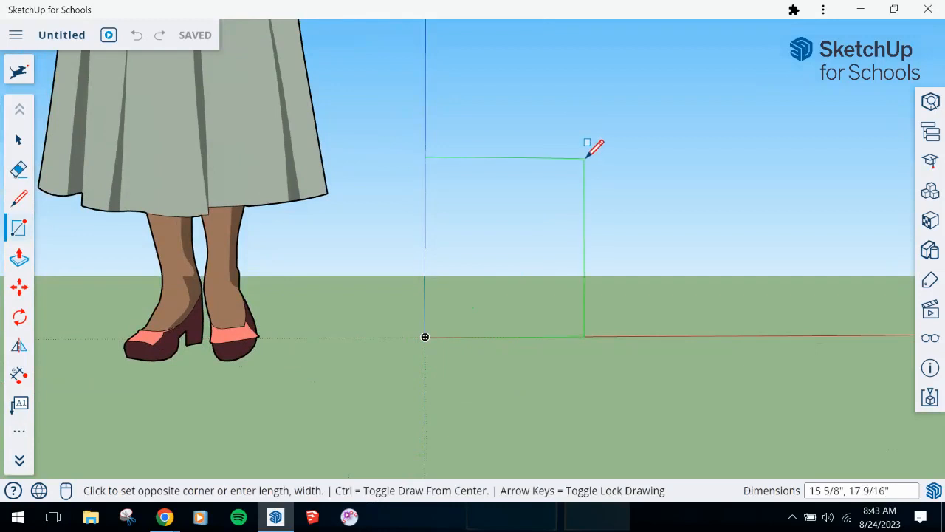
middle_drag(605, 129, 479, 310)
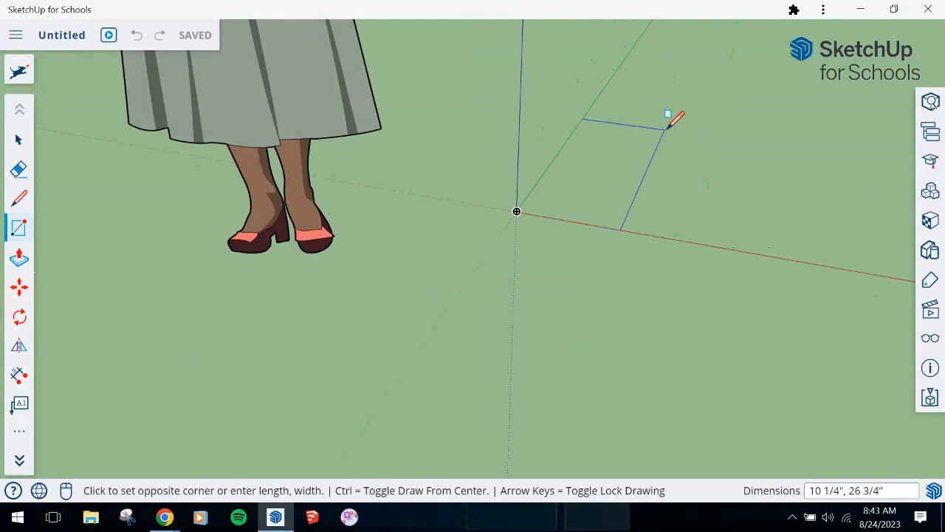
middle_drag(665, 130, 484, 302)
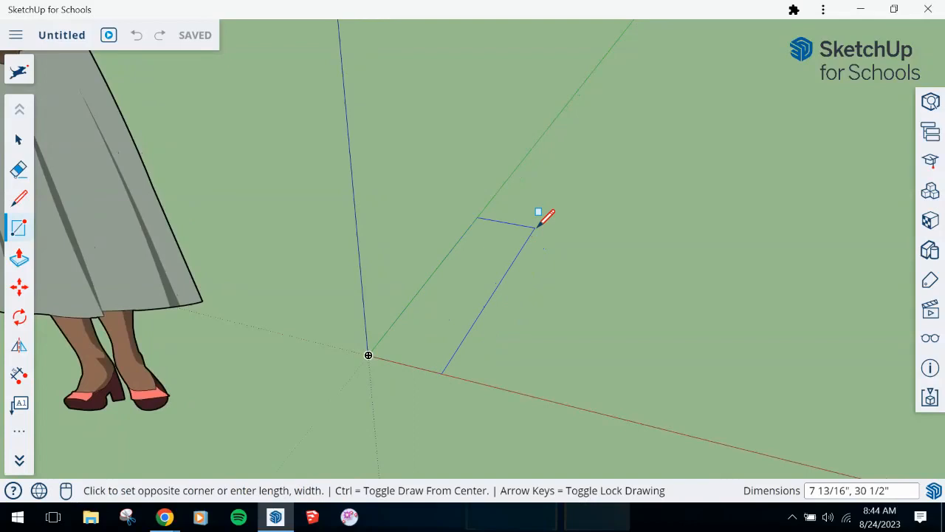
text(3/4,)
text(3)
key(Return)
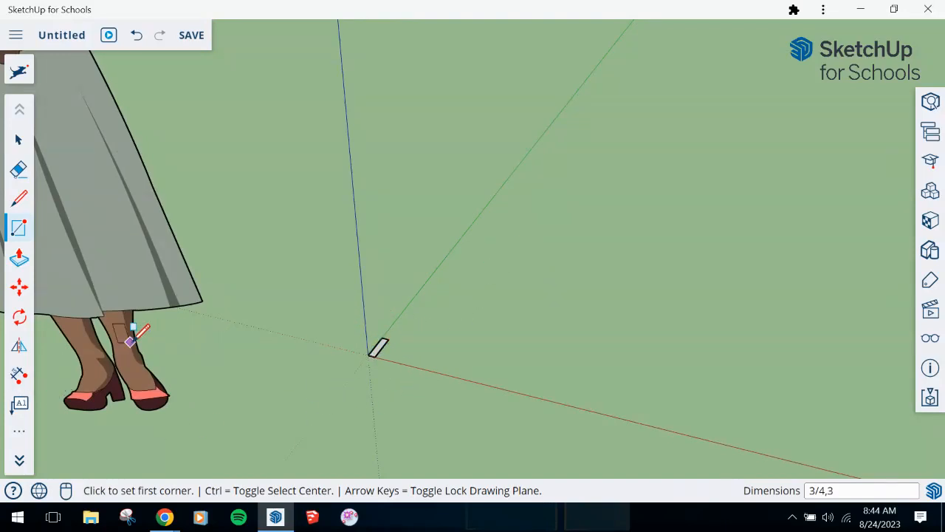
- Select the standing figure and delete it from the model
key(space)
click(128, 290)
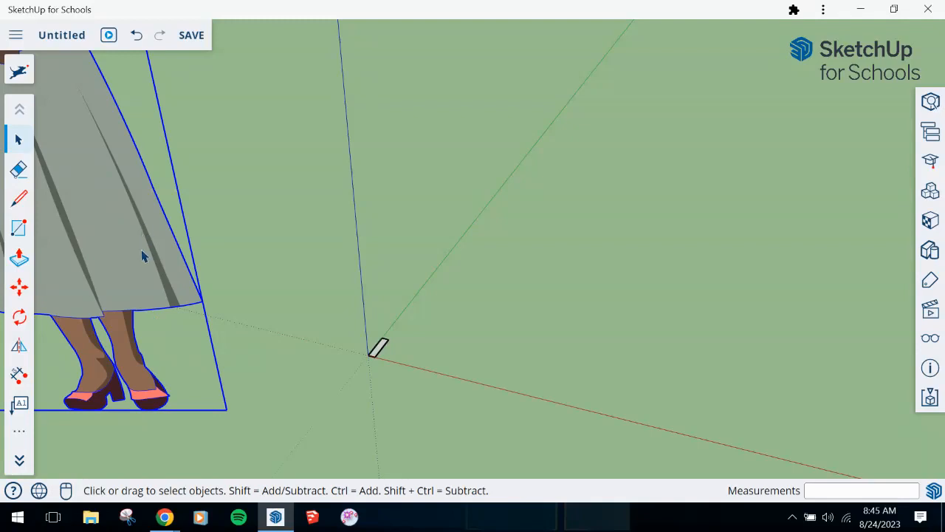
click(383, 344)
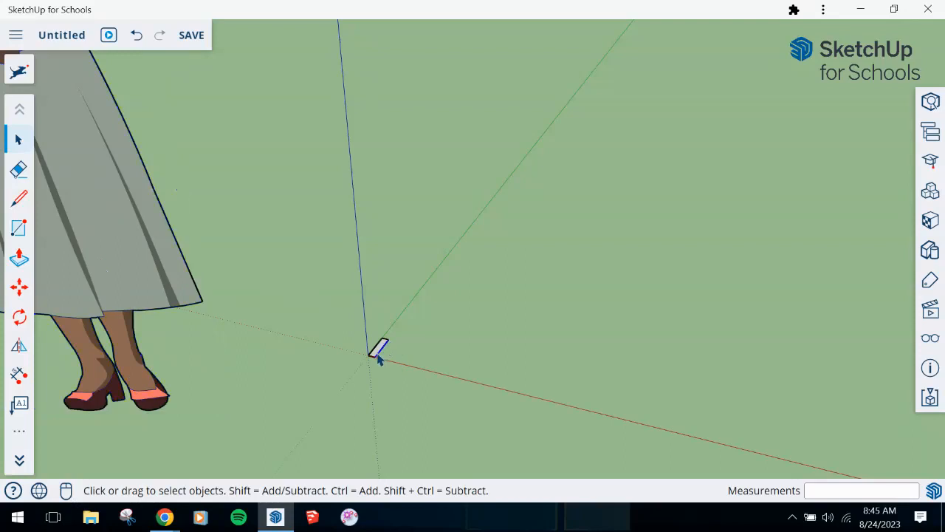
click(383, 346)
click(94, 236)
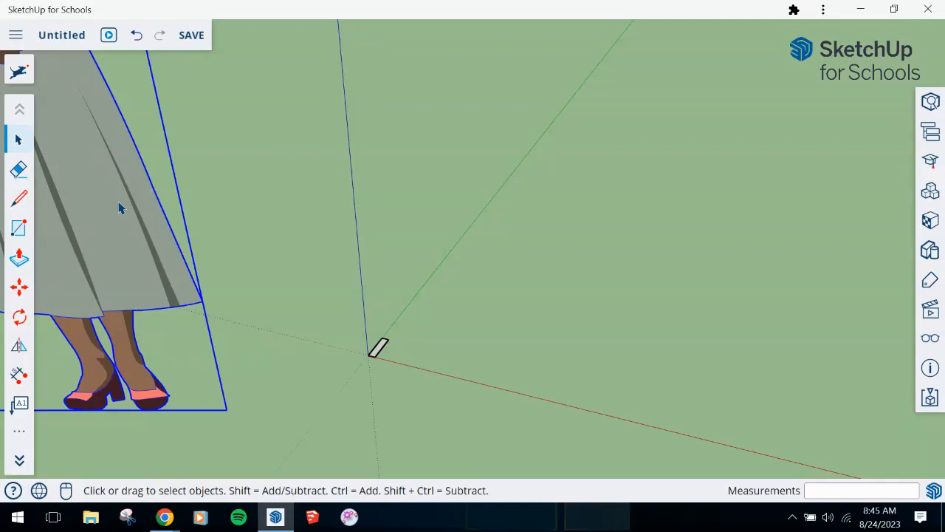
key(Delete)
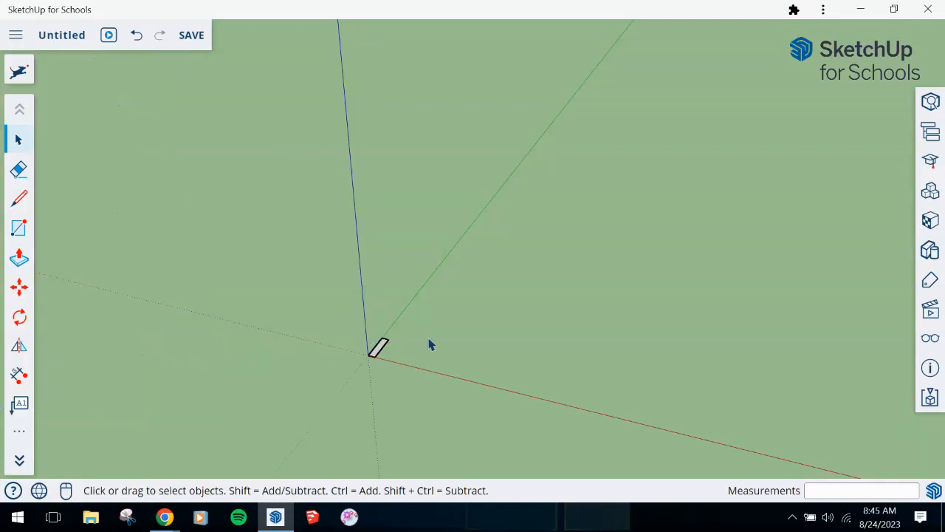
- Push/Pull the rectangle at the origin upward by 3/4" to form a solid bar
scroll(431, 341, up, 2)
scroll(327, 363, up, 3)
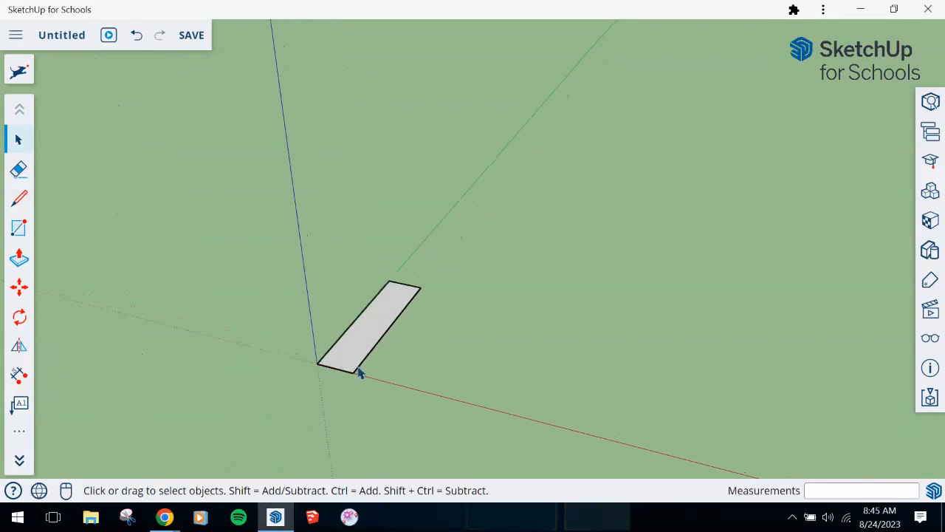
middle_drag(338, 359, 439, 371)
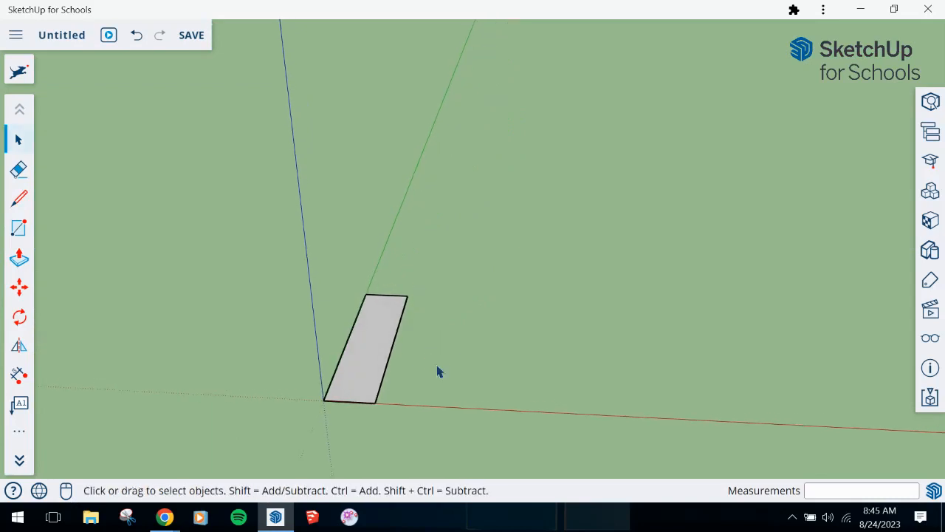
click(19, 258)
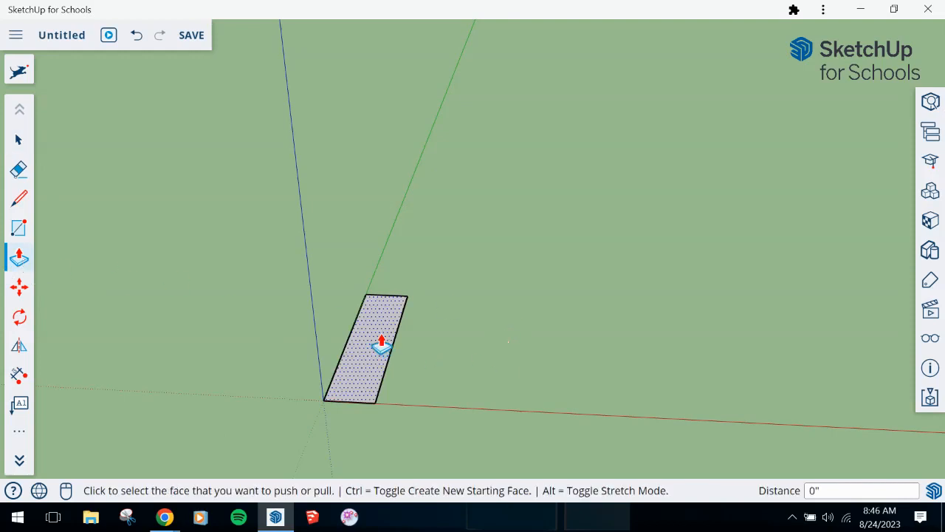
middle_drag(495, 406, 350, 290)
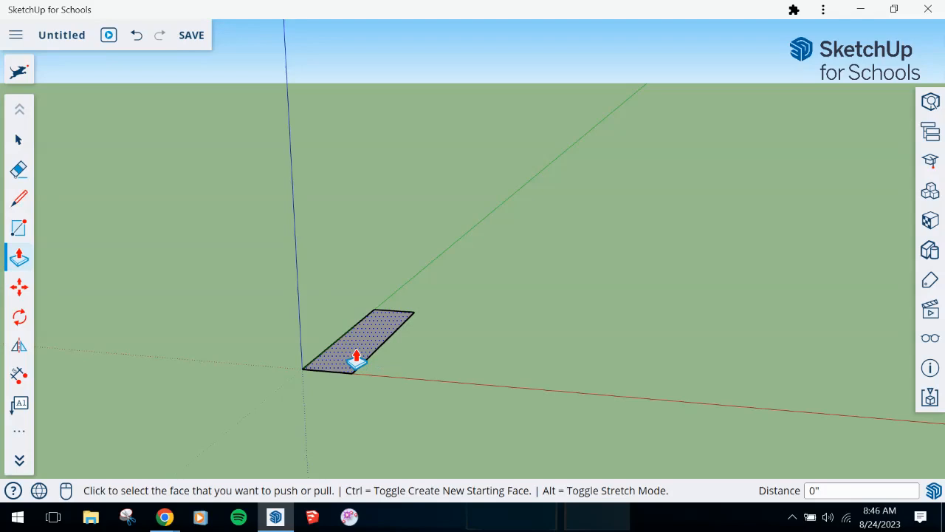
click(356, 360)
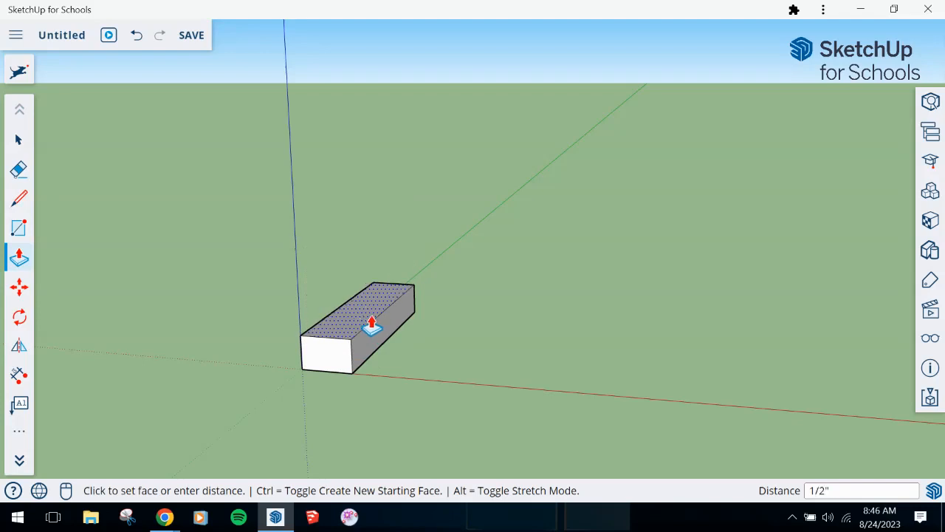
text(3/4)
key(Return)
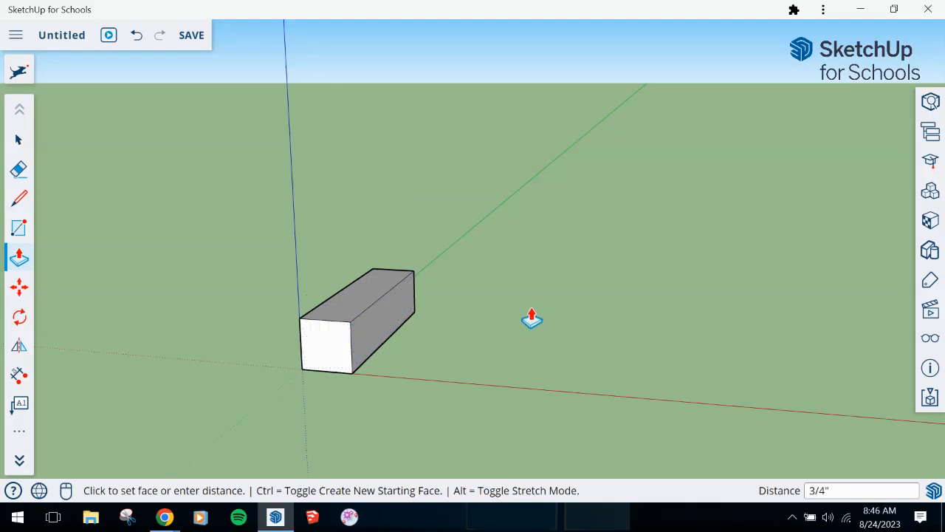
- Select all connected geometry of the bar, clear the selection, and select only the top face with its edges
middle_drag(527, 320, 492, 323)
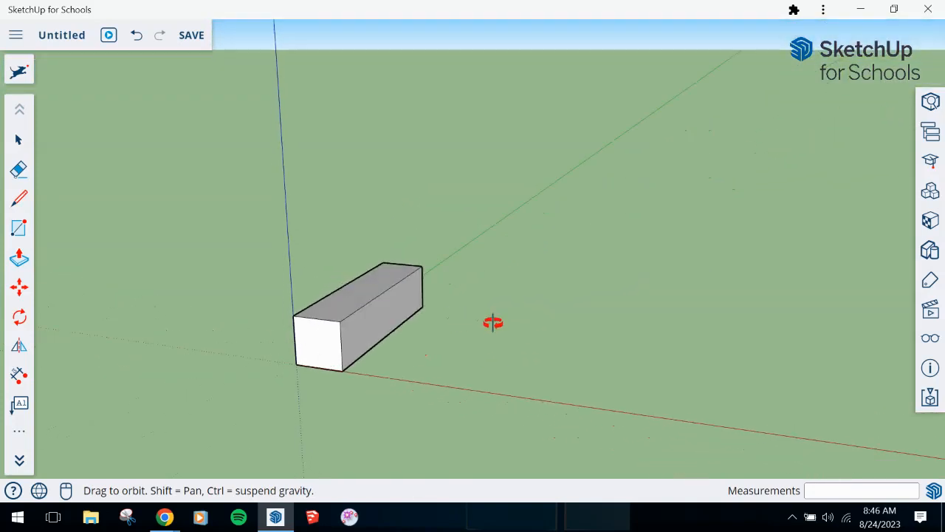
middle_drag(201, 293, 169, 273)
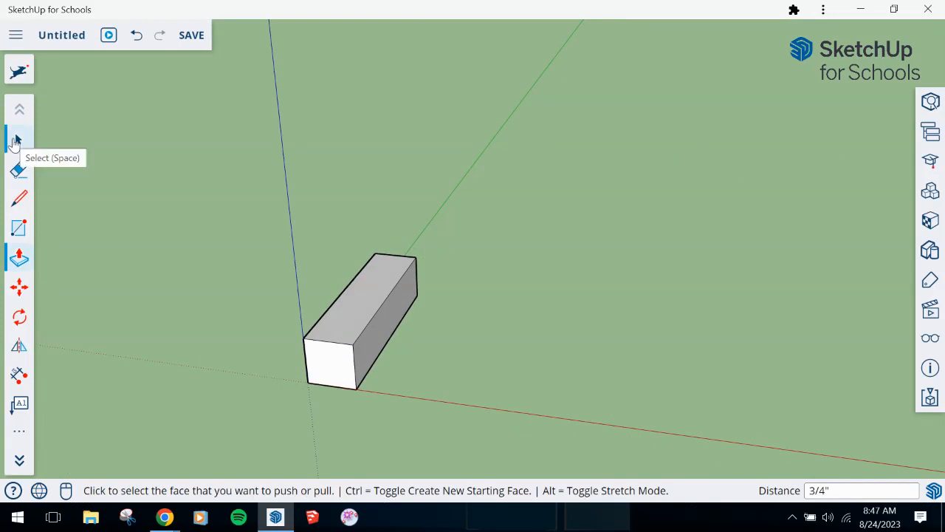
click(18, 140)
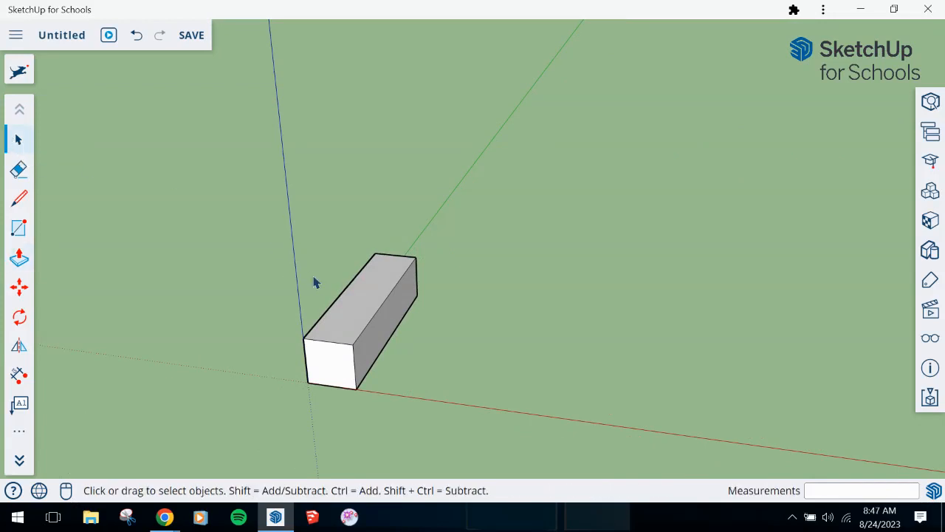
triple_click(350, 314)
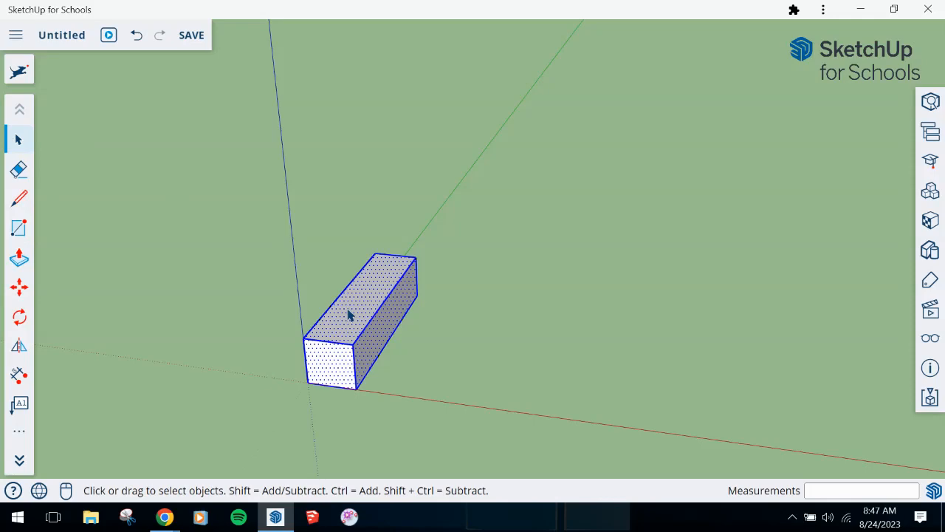
middle_drag(372, 388, 348, 331)
click(283, 211)
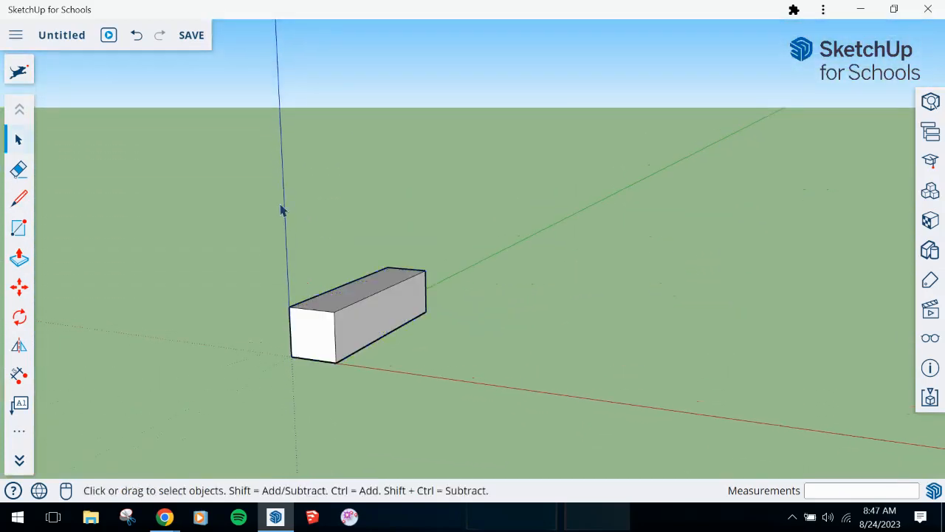
click(366, 298)
middle_drag(348, 359, 339, 444)
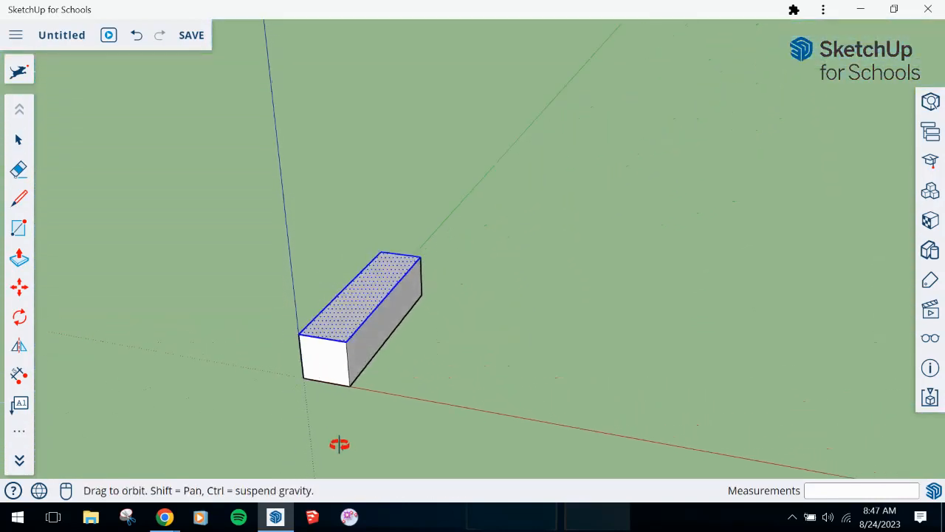
- Select all faces and edges of the bar and make it a component with the default definition settings
triple_click(342, 321)
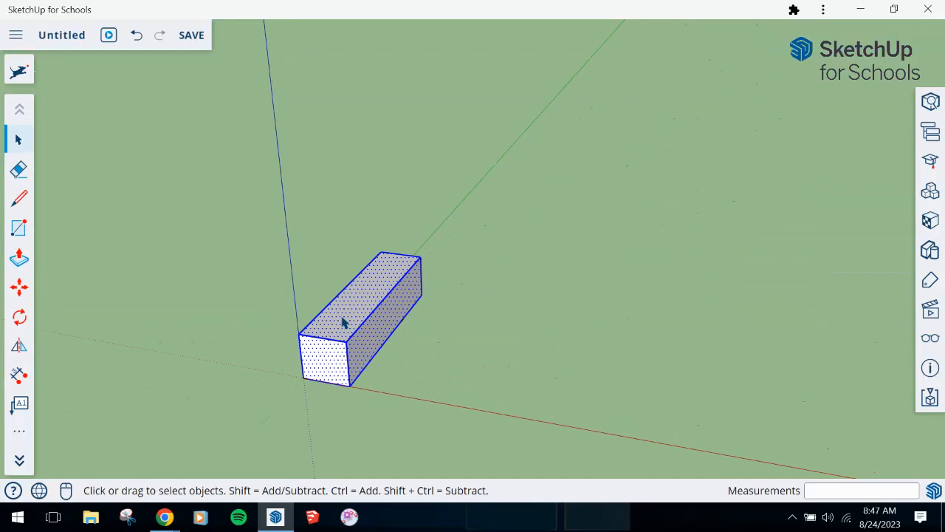
right_click(342, 322)
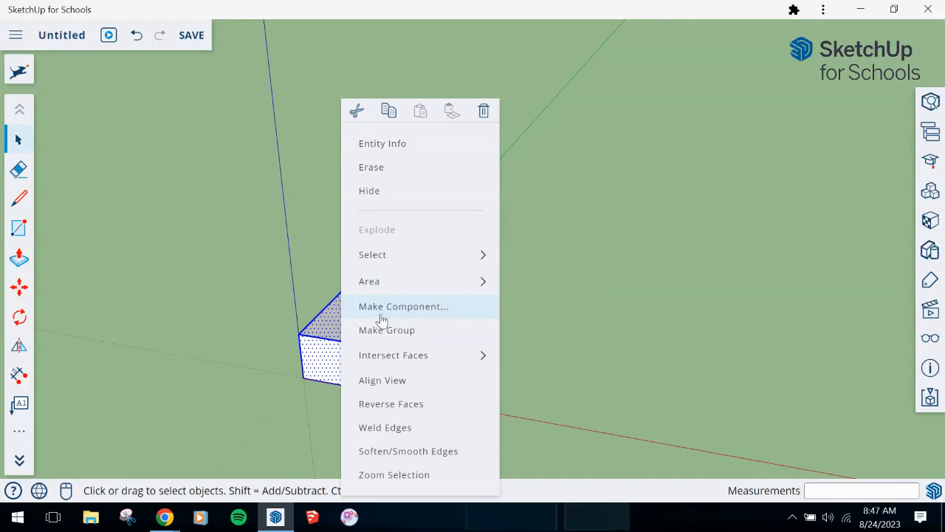
click(452, 313)
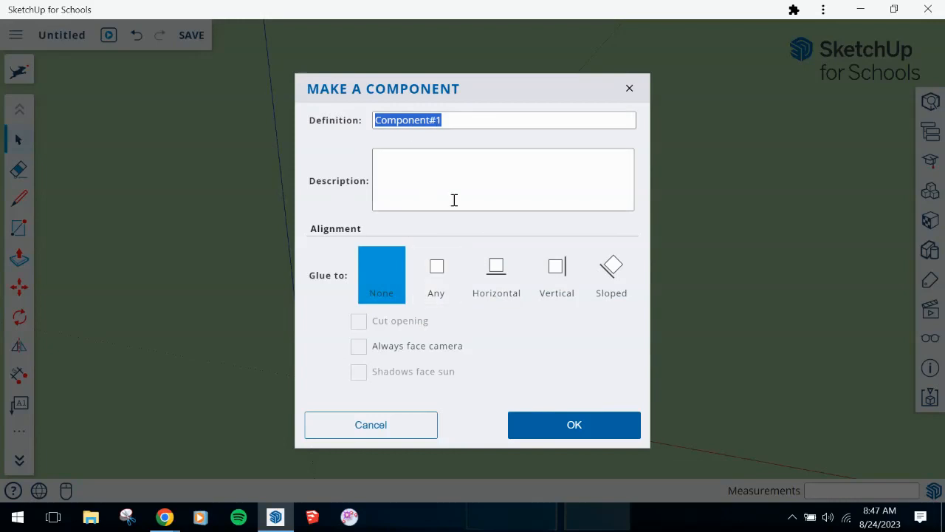
click(575, 426)
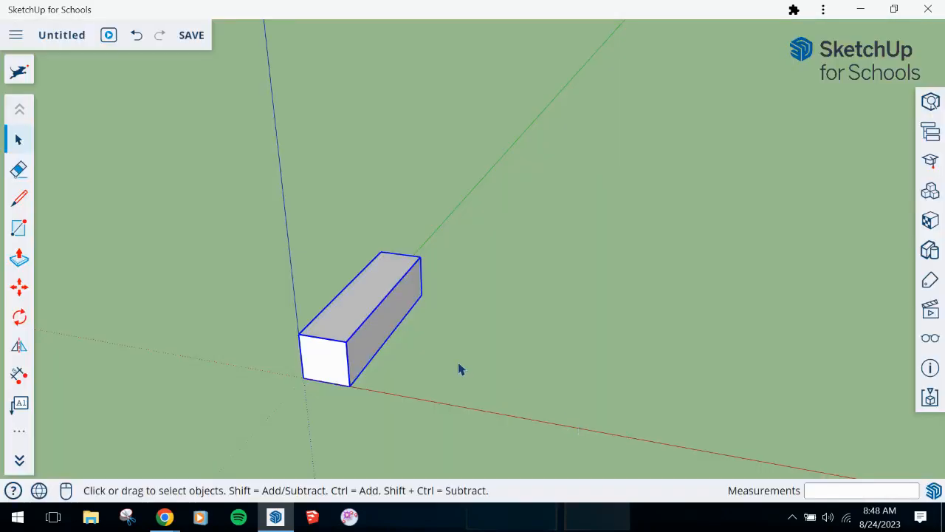
- Examine the bar component from different angles and look over the additional drawing, editing and camera tools
click(347, 322)
middle_drag(348, 348, 371, 379)
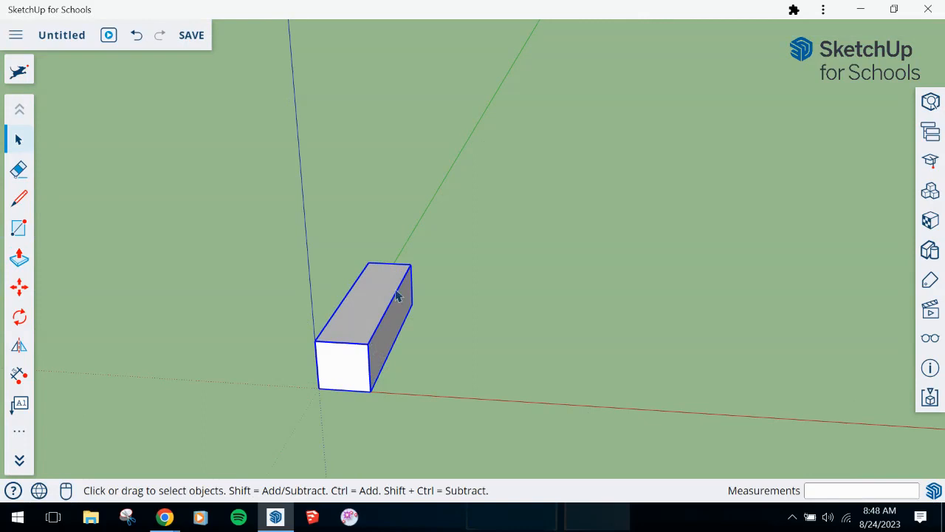
middle_drag(360, 362, 329, 416)
middle_drag(403, 339, 381, 379)
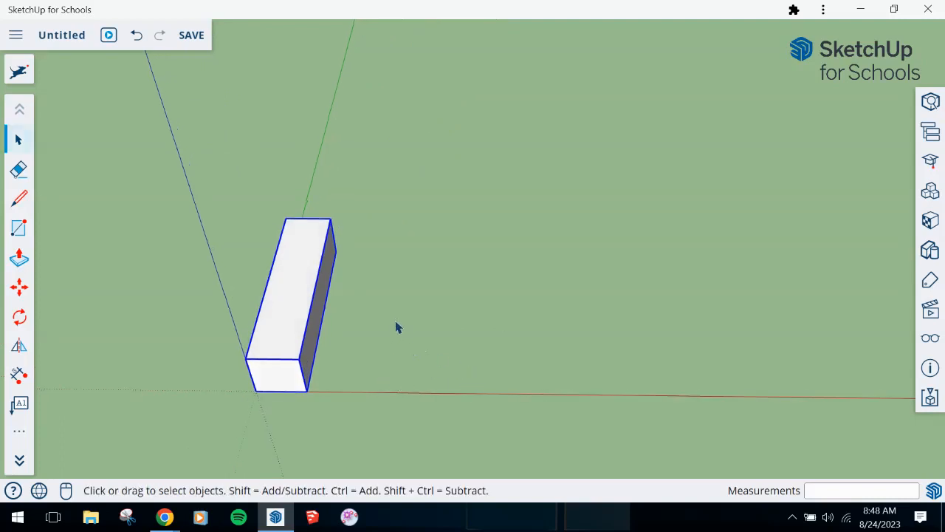
middle_drag(396, 327, 331, 372)
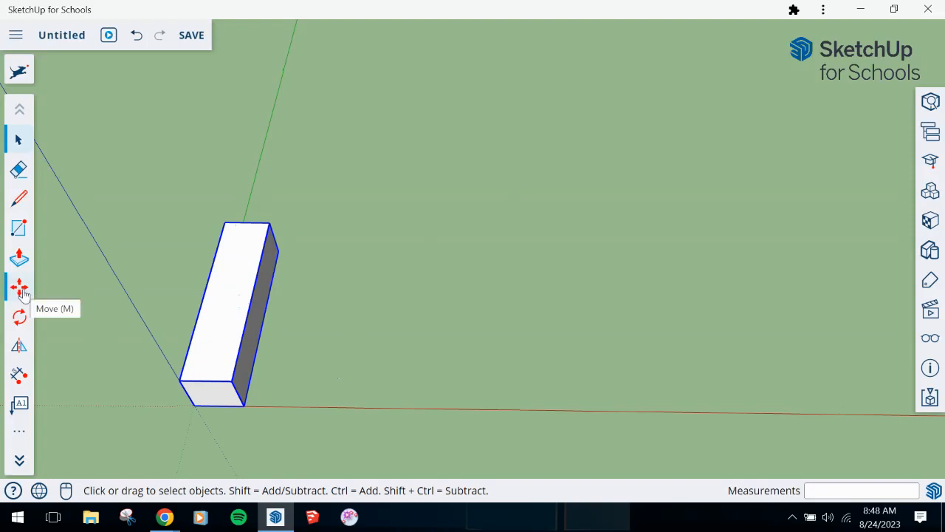
click(20, 433)
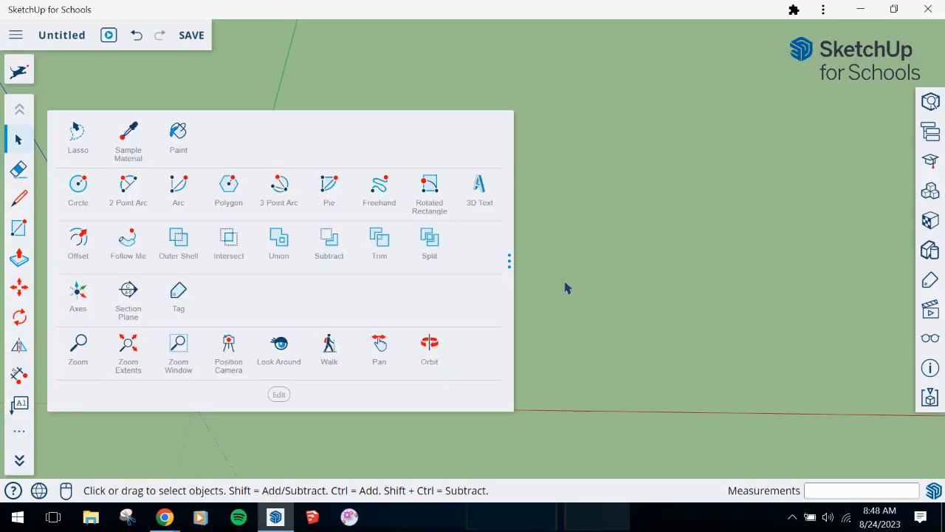
click(19, 432)
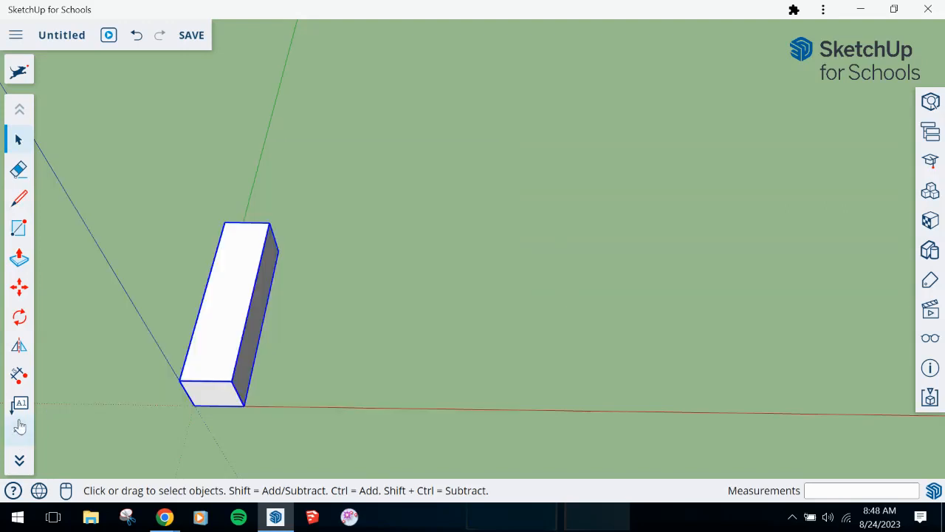
- Copy the bar component from its front lower corner along the red axis by about 1 7/8"
click(19, 287)
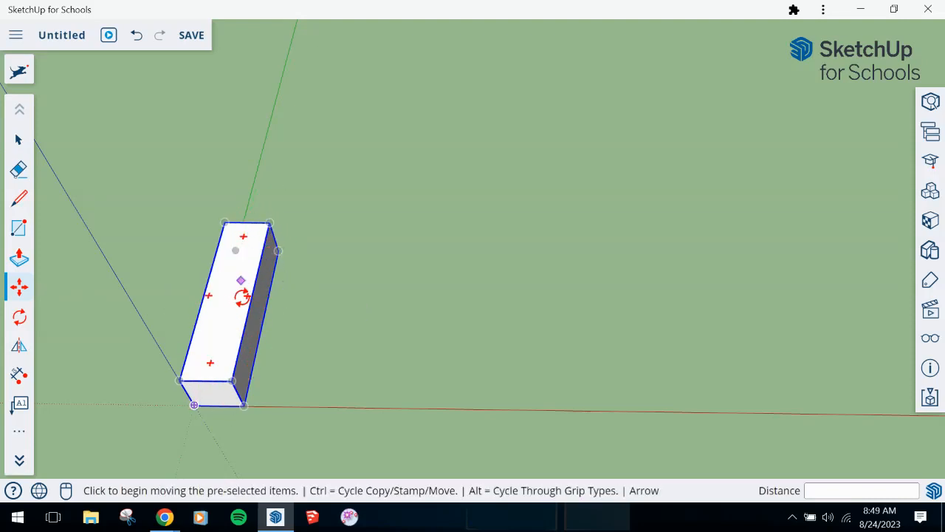
click(245, 405)
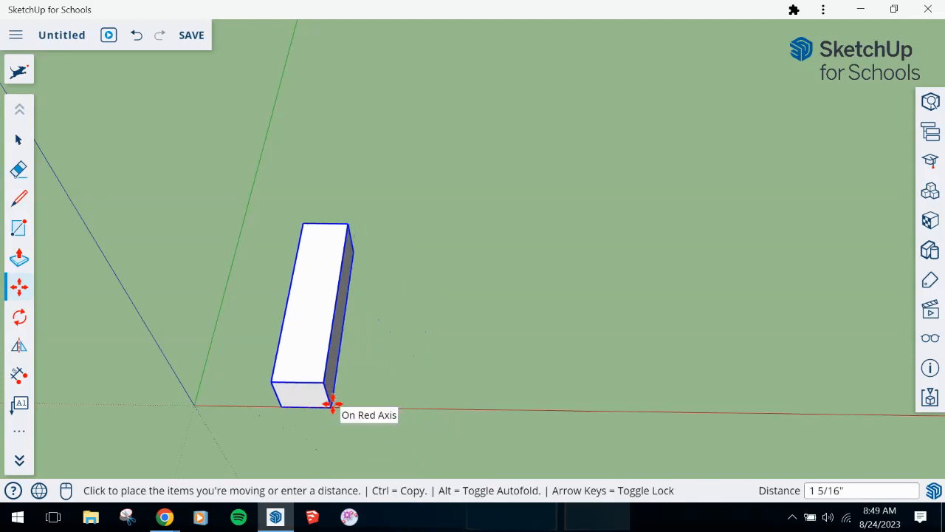
key(ctrl)
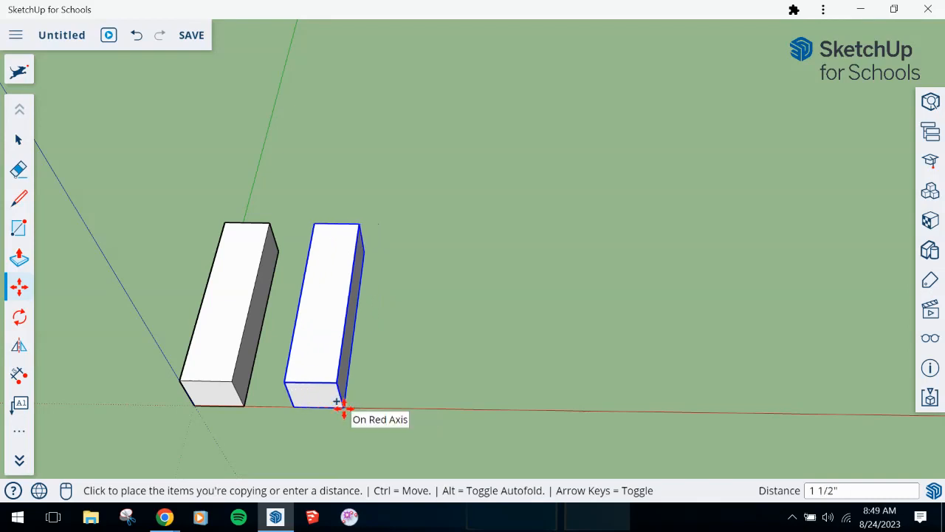
click(370, 407)
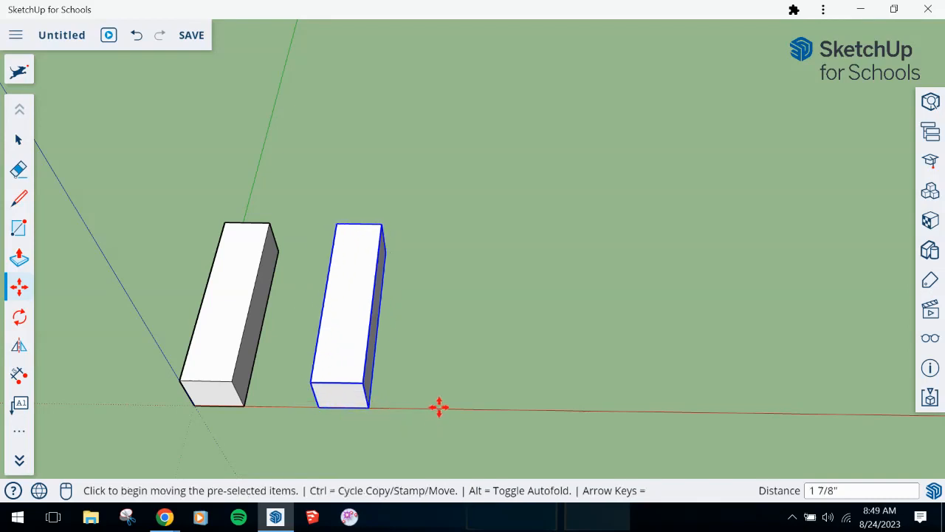
- Make the copied bar component unique so it is independent of the original bar
click(17, 142)
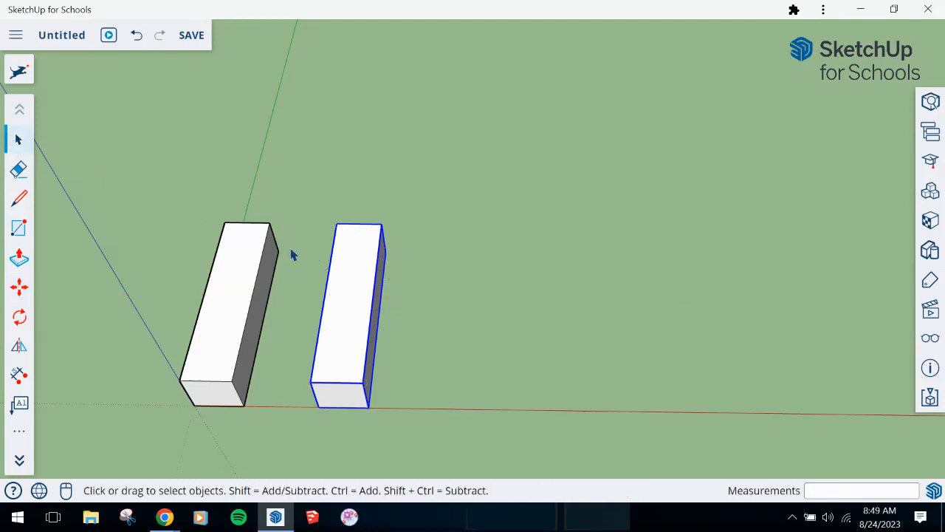
right_click(343, 295)
click(338, 321)
right_click(338, 321)
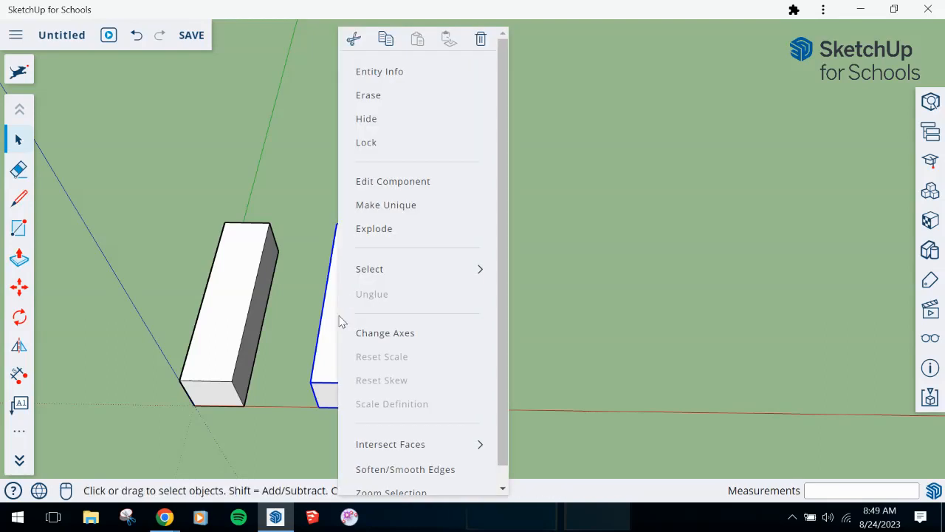
click(425, 209)
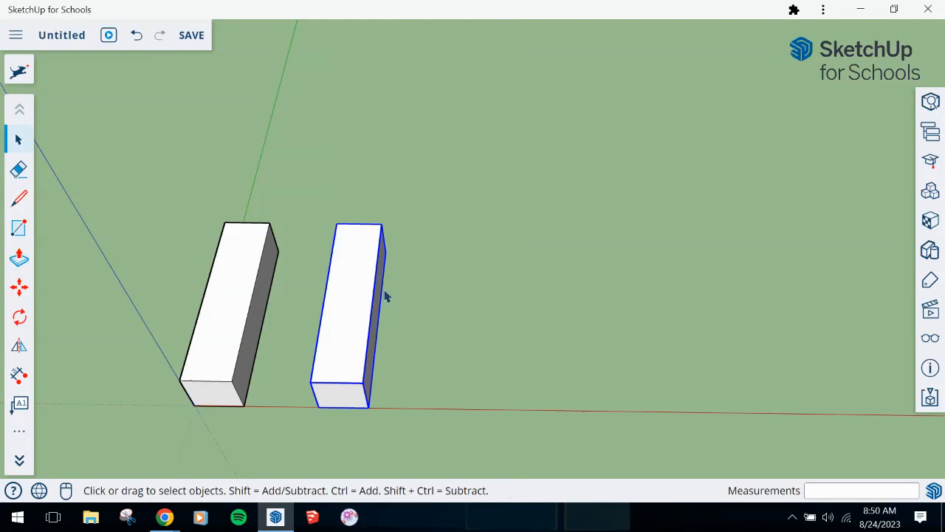
- Enter the copied bar's component and exit back to the whole model
key(Escape)
click(364, 304)
double_click(352, 295)
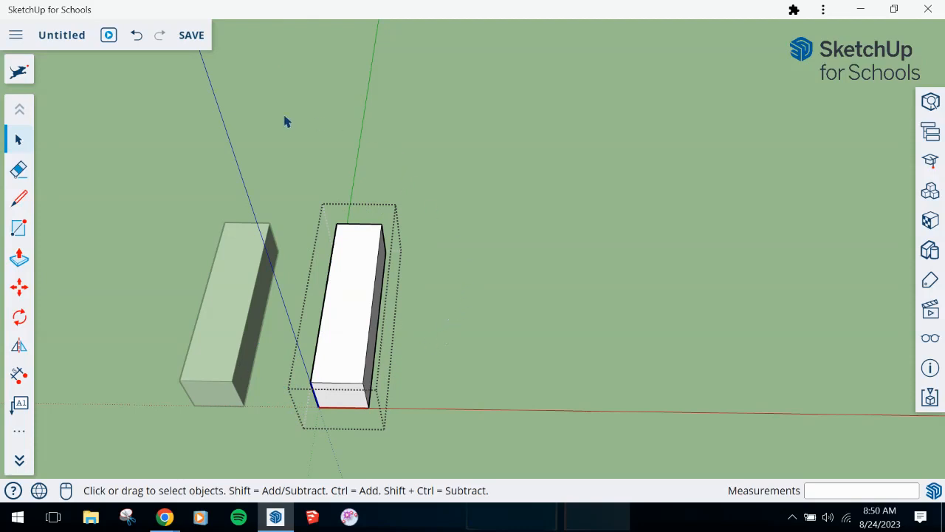
click(557, 150)
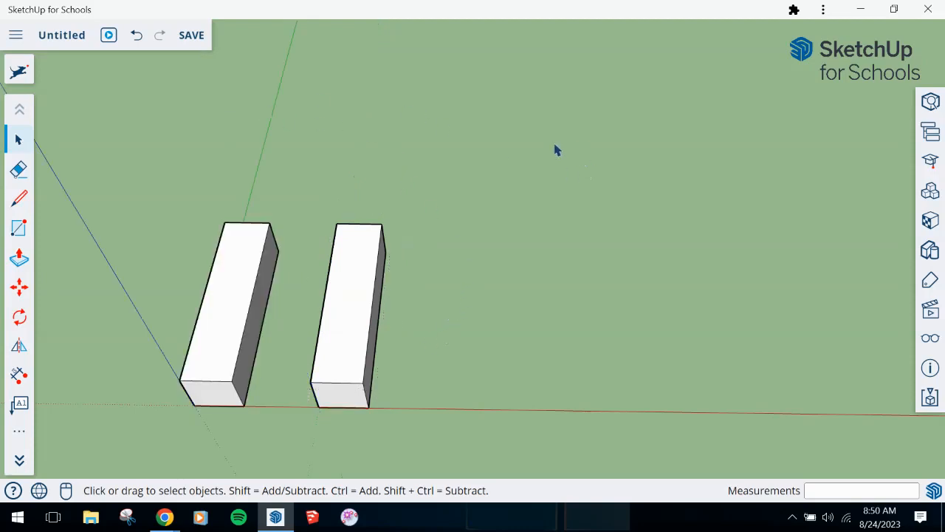
- Open the copied bar's component for editing
right_click(358, 264)
mouse_move(357, 264)
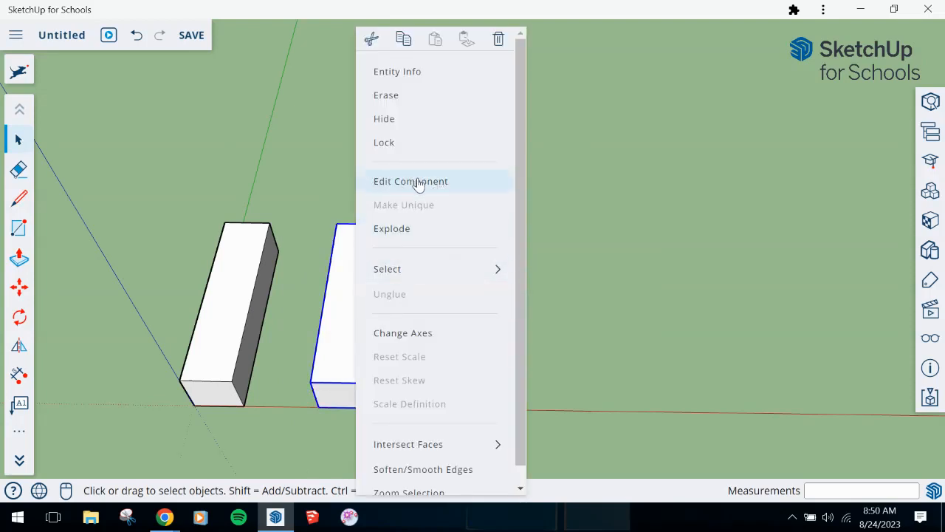
click(418, 184)
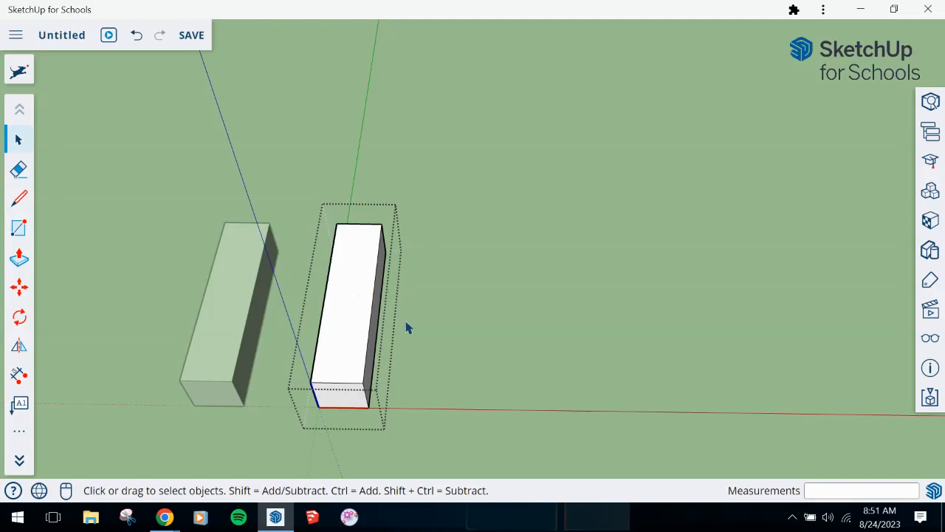
scroll(306, 349, up, 1)
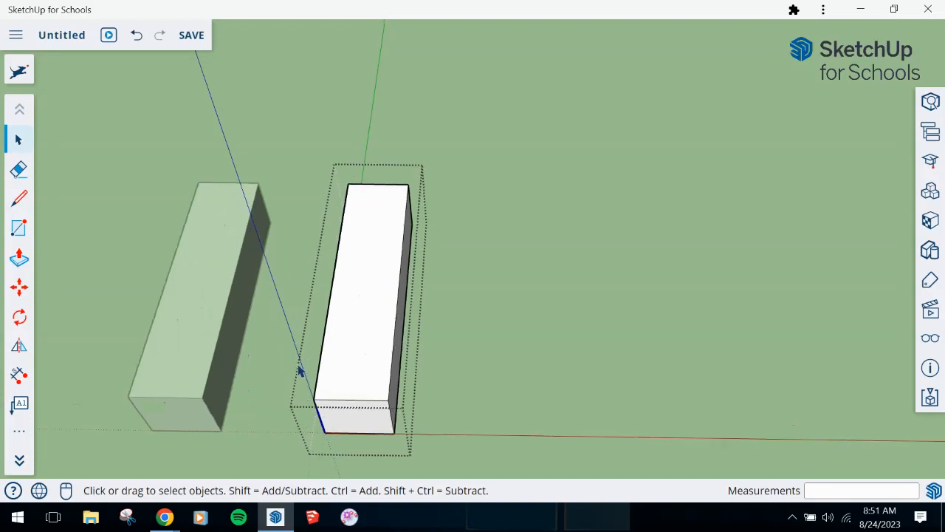
scroll(300, 369, up, 1)
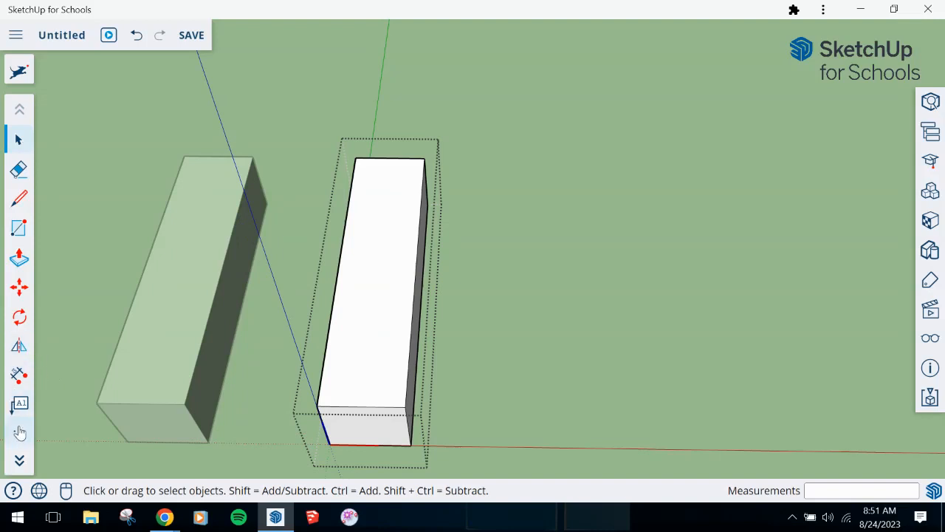
- Look through the additional tools and activate the Tape Measure tool
click(21, 436)
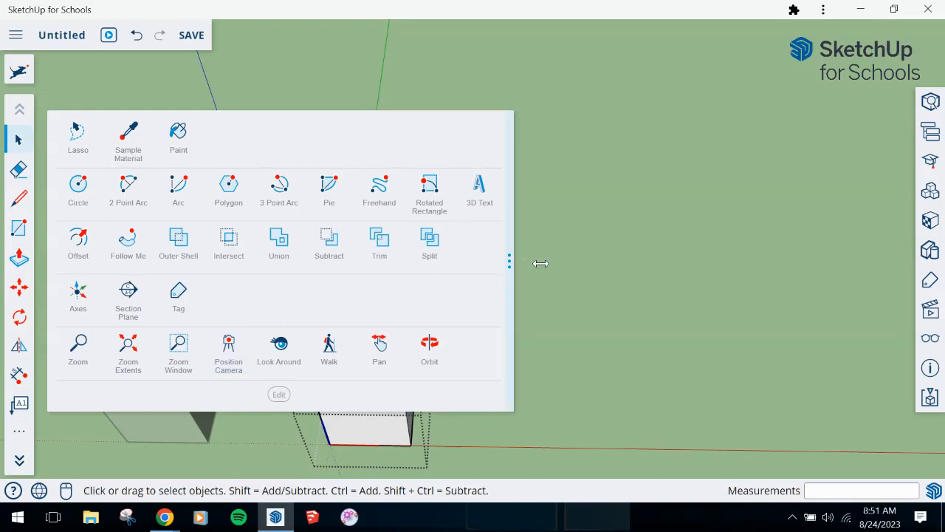
click(20, 376)
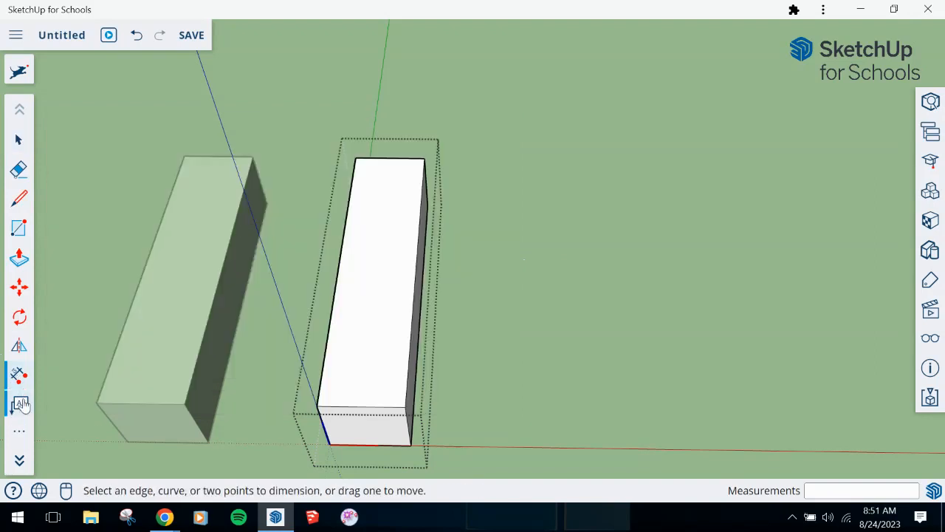
click(19, 437)
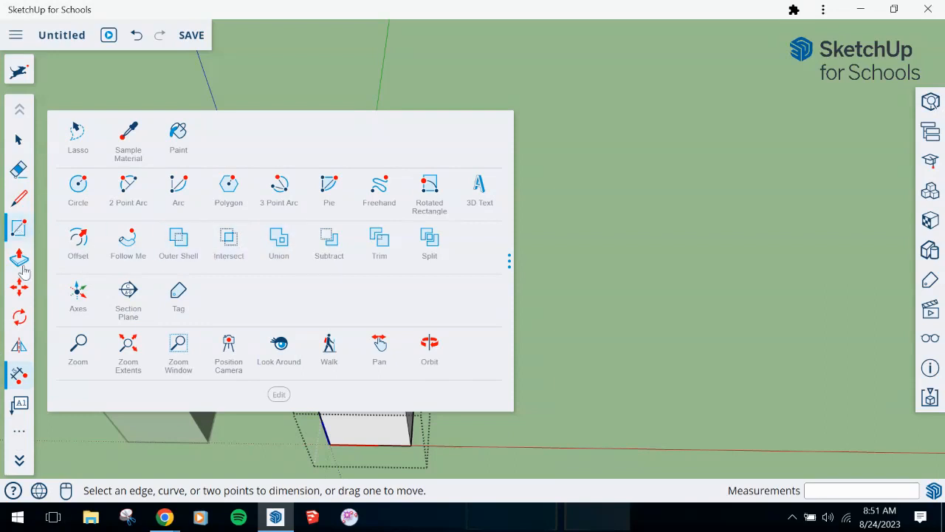
click(19, 461)
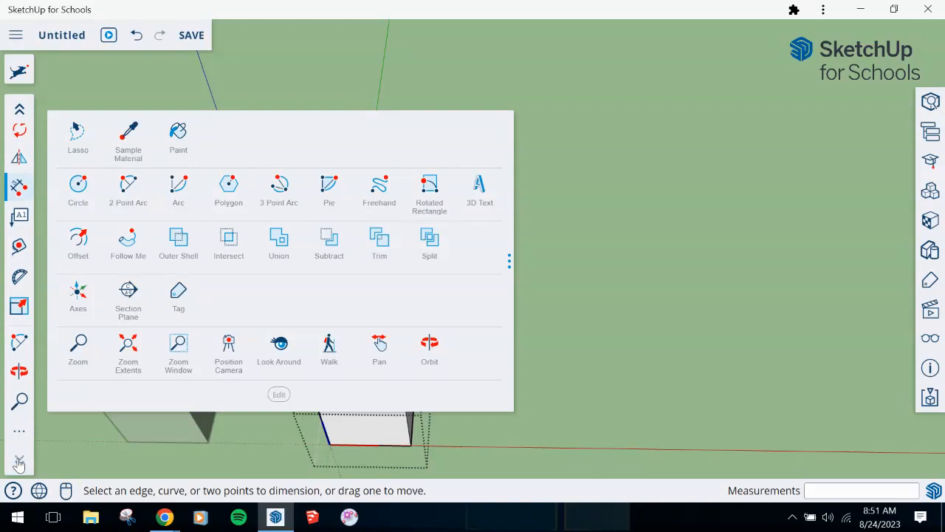
click(14, 432)
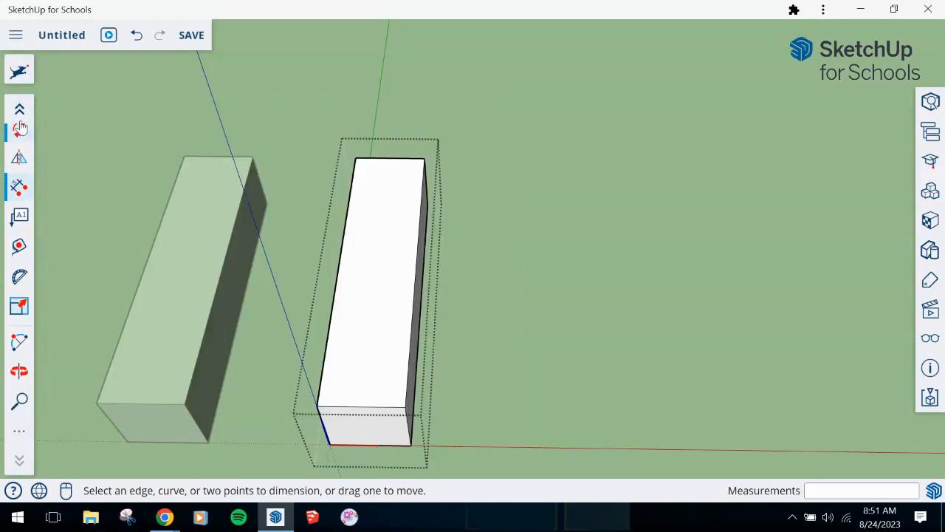
click(20, 110)
click(20, 110)
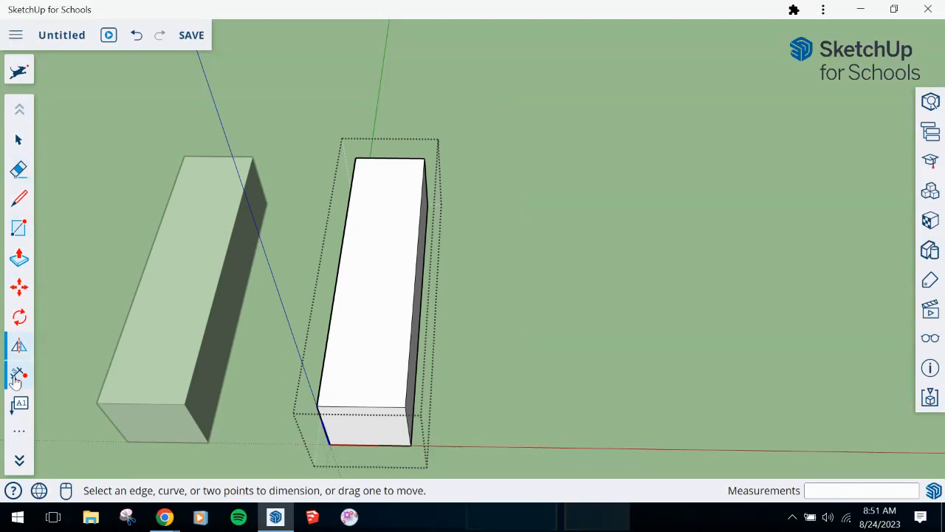
click(19, 460)
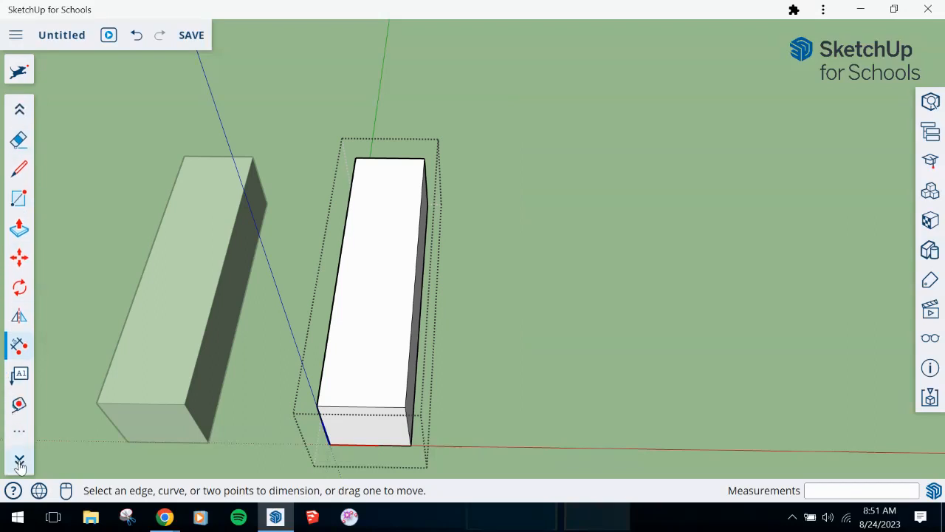
click(20, 406)
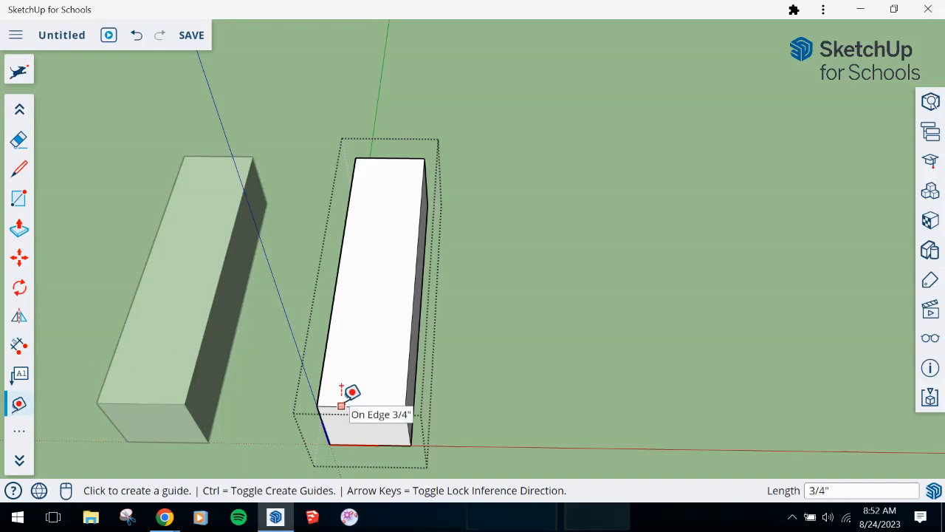
- Measure the copied bar's far top edge, try a guide from its corner on the original bar's side, and undo it
click(424, 157)
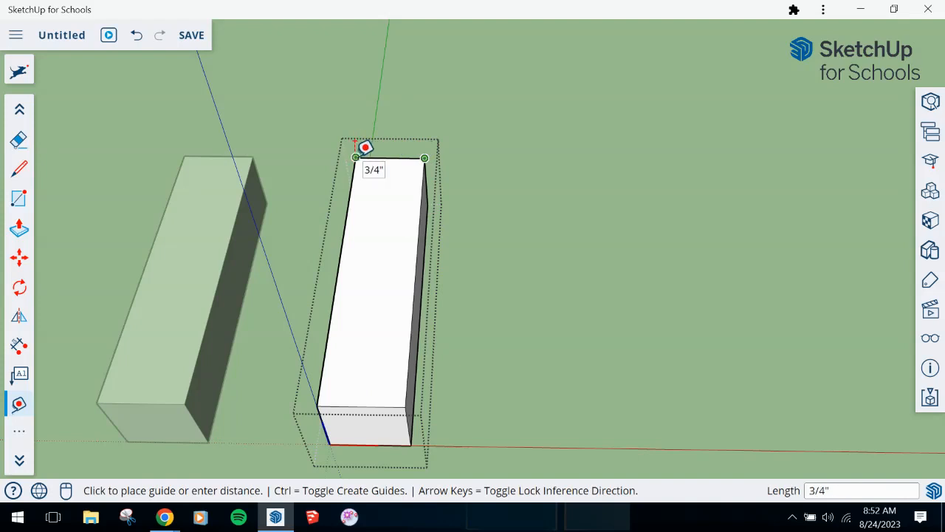
click(355, 143)
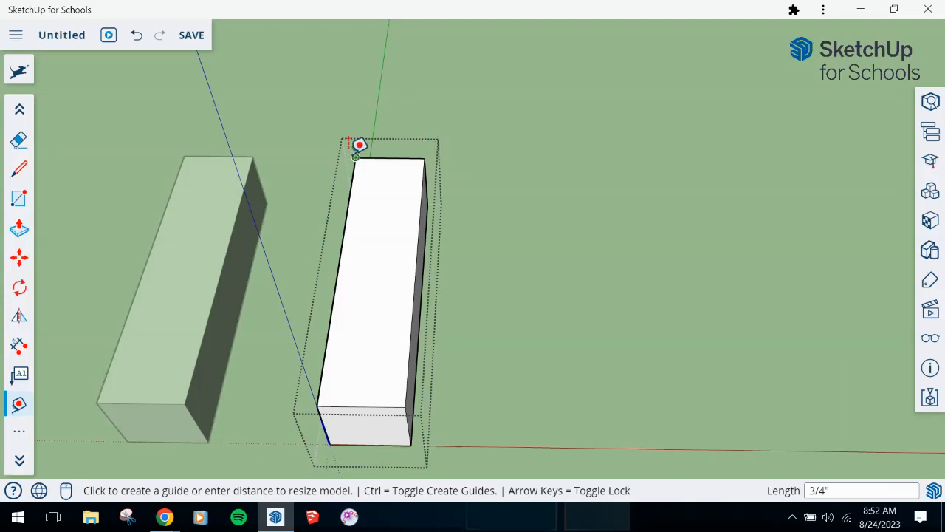
click(355, 145)
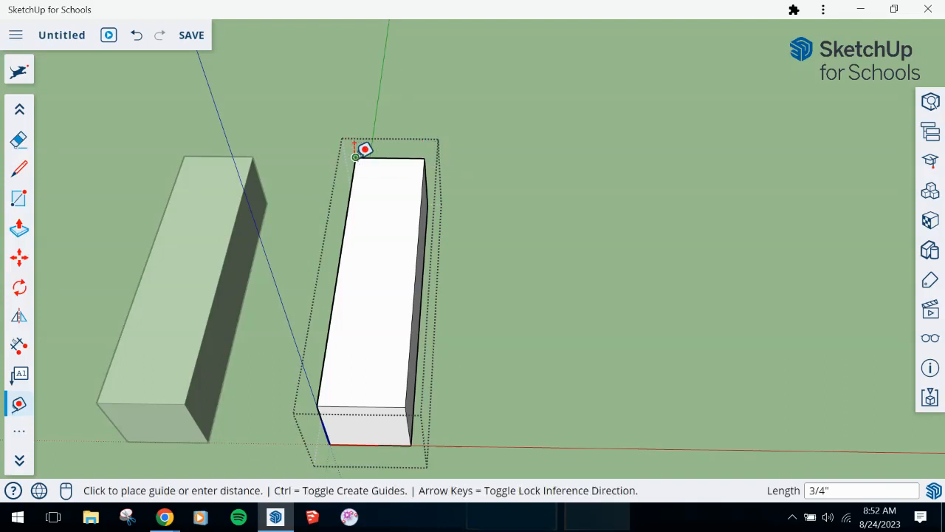
click(354, 253)
middle_drag(341, 277, 399, 269)
click(136, 35)
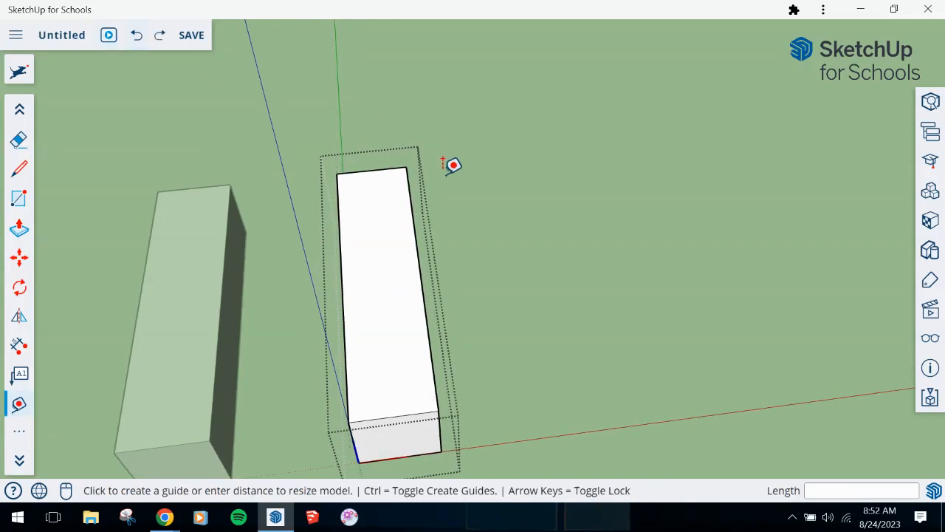
- Place a guide point on the bar's long upper edge, measured from the far corner, and select it for removal
click(351, 168)
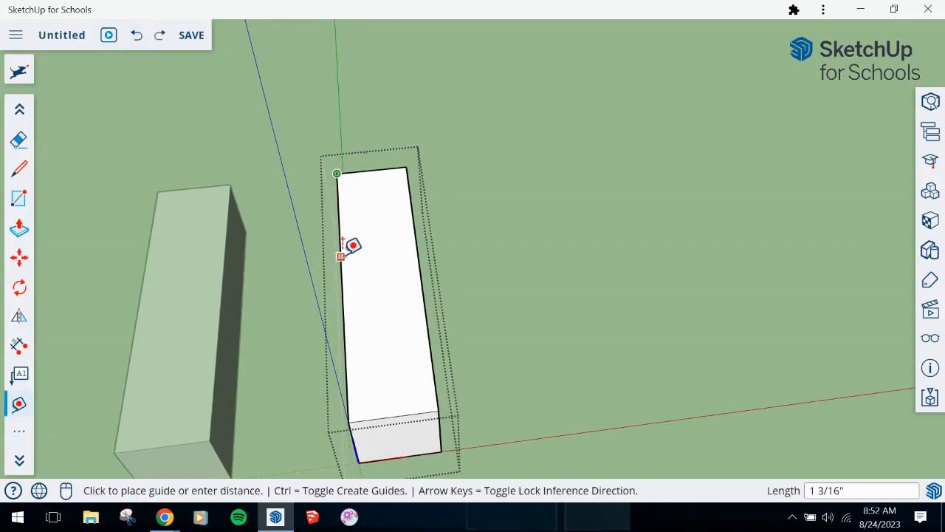
middle_drag(361, 263, 389, 246)
scroll(358, 283, up, 3)
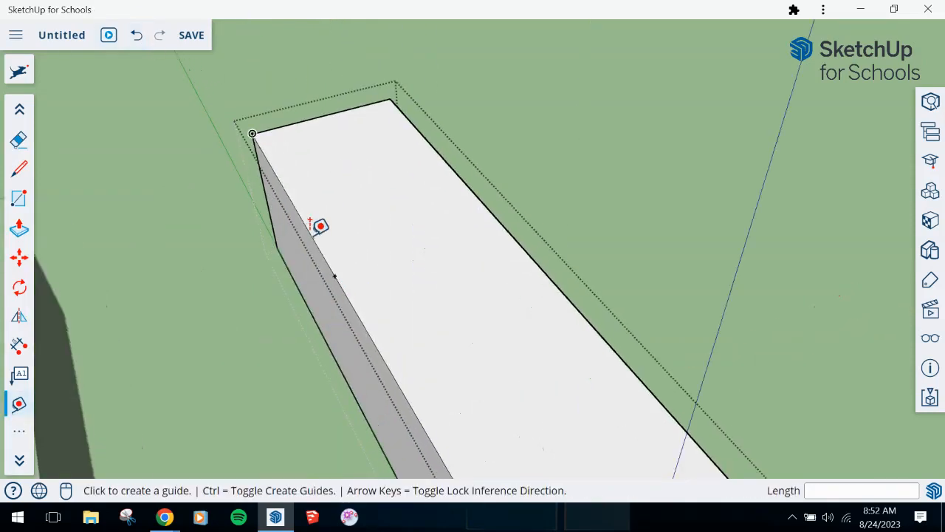
key(space)
click(336, 279)
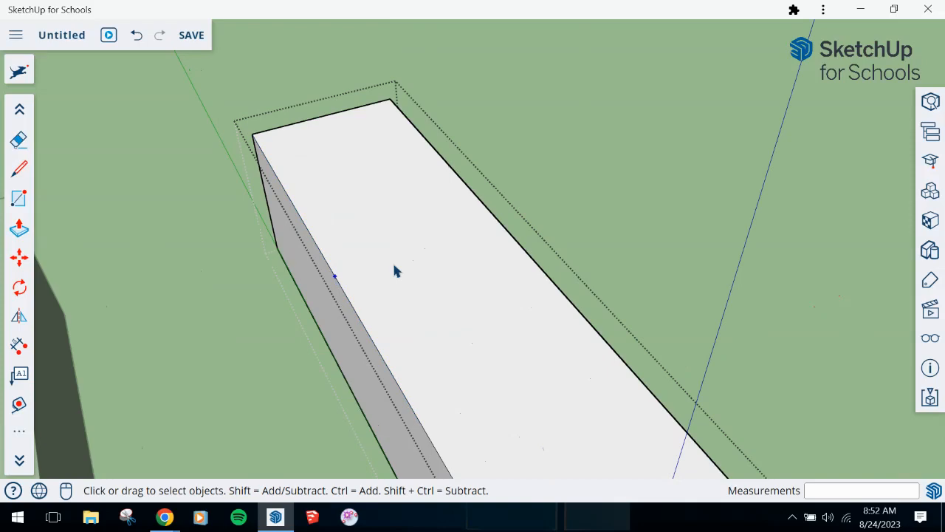
- Place a guide line across the copied bar's top face, 3/4" from its far edge
middle_drag(509, 330, 365, 298)
scroll(327, 384, down, 2)
key(t)
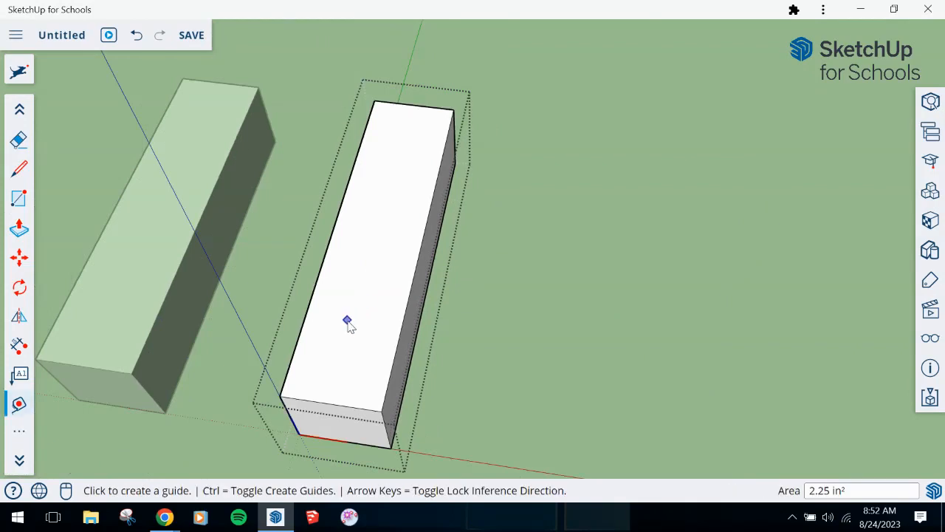
click(453, 109)
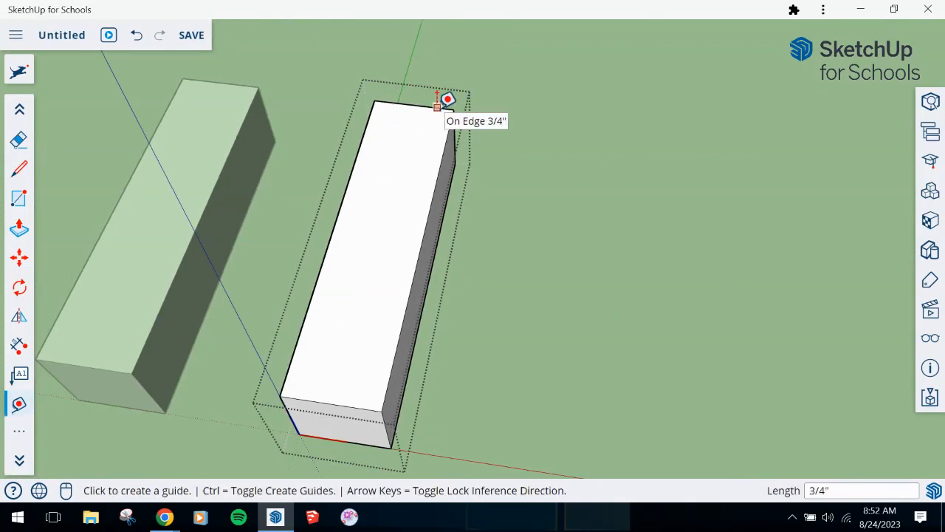
click(447, 98)
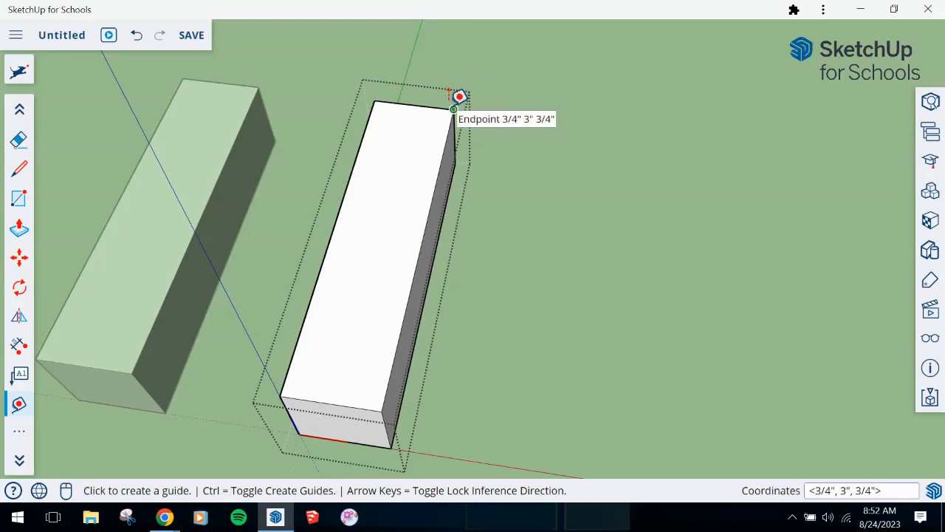
click(458, 95)
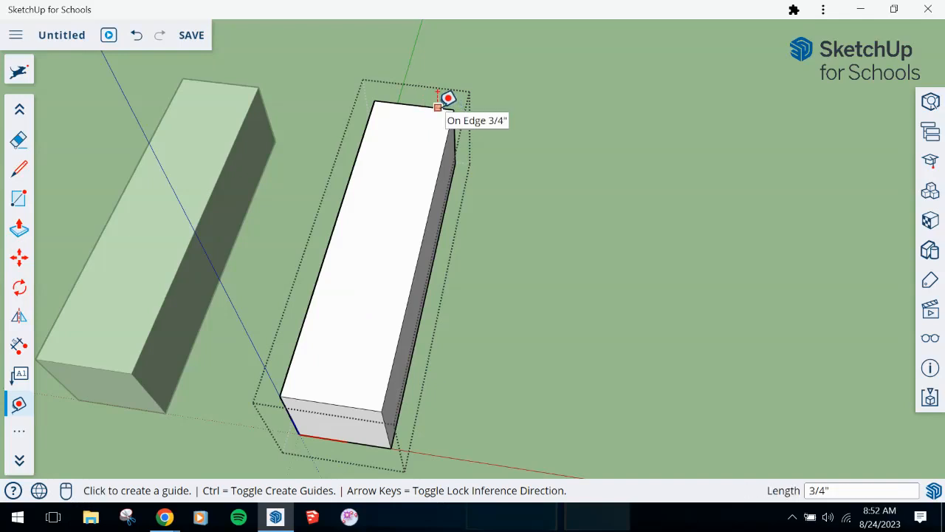
click(439, 106)
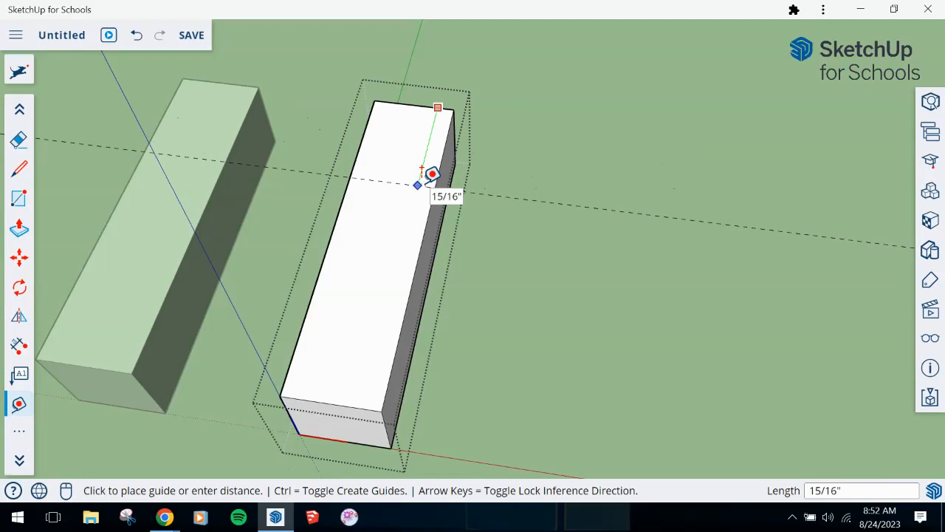
click(423, 106)
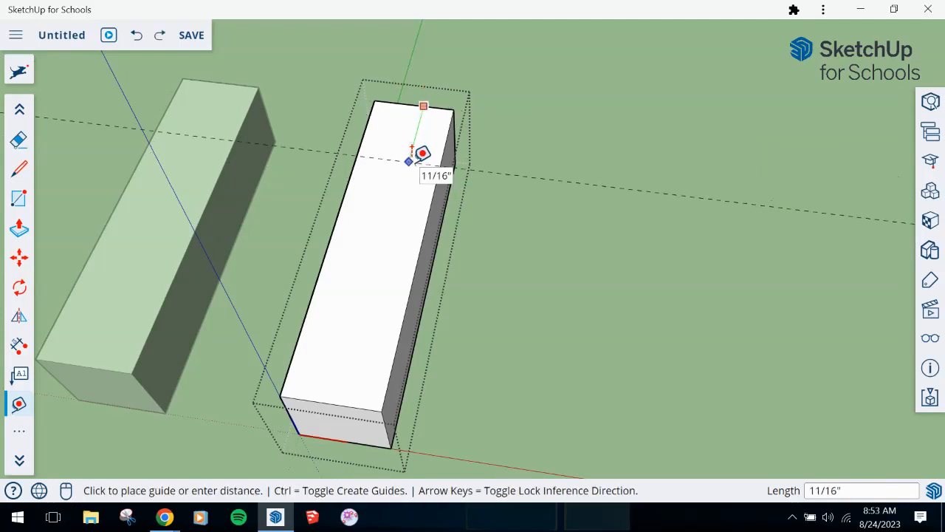
text(3/4)
key(Return)
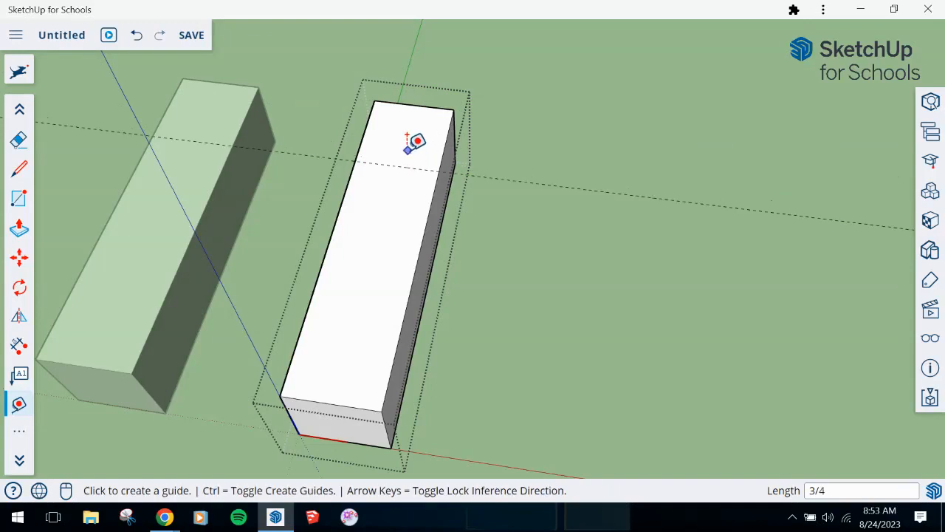
- Place a second guide line across the top face, 3/8" from the first towards the bar's near end
middle_drag(438, 133, 424, 152)
click(408, 170)
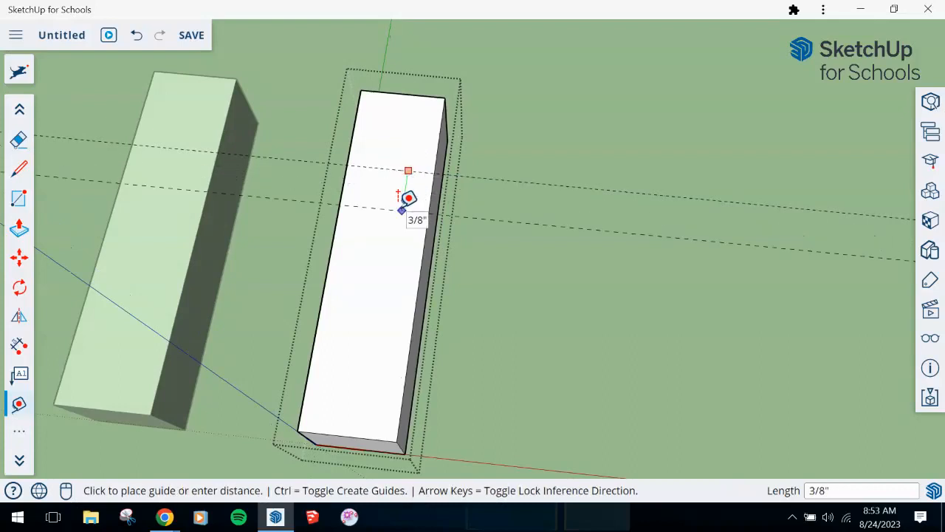
text(3)
key(Return)
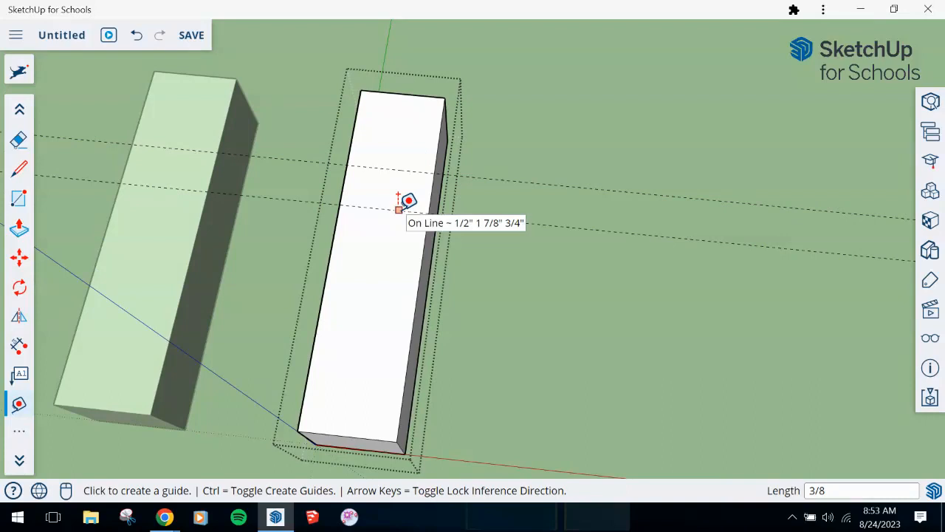
- Add a third crosswise guide 3/4" from the second and a fourth 3/8" from the third, towards the near end
click(399, 208)
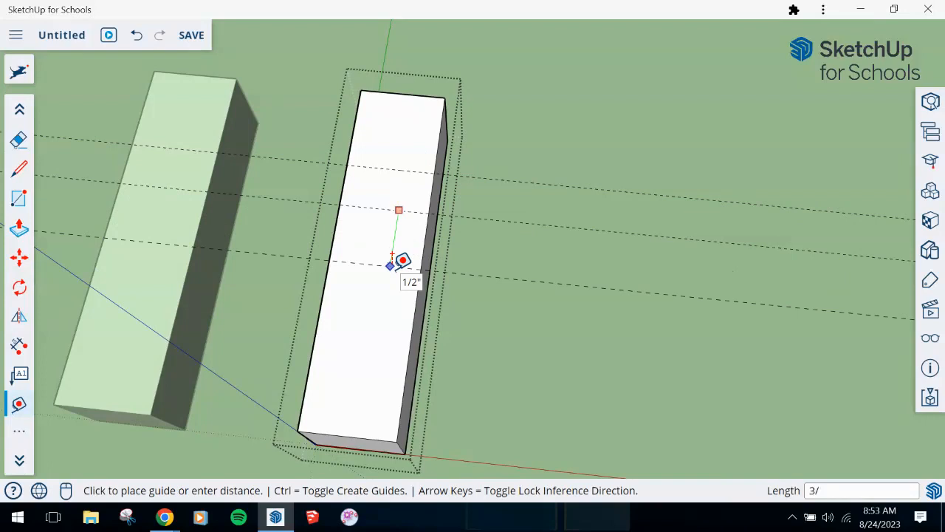
text(3/4)
key(Return)
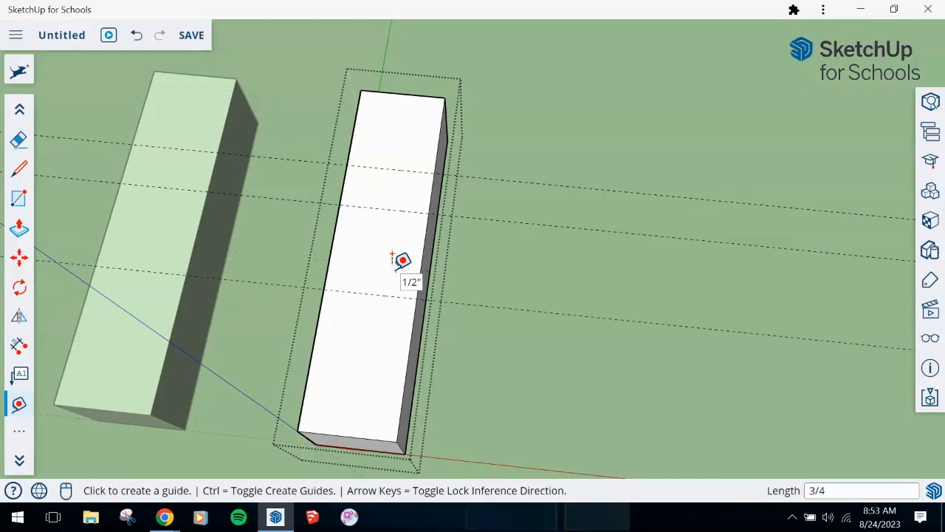
click(384, 295)
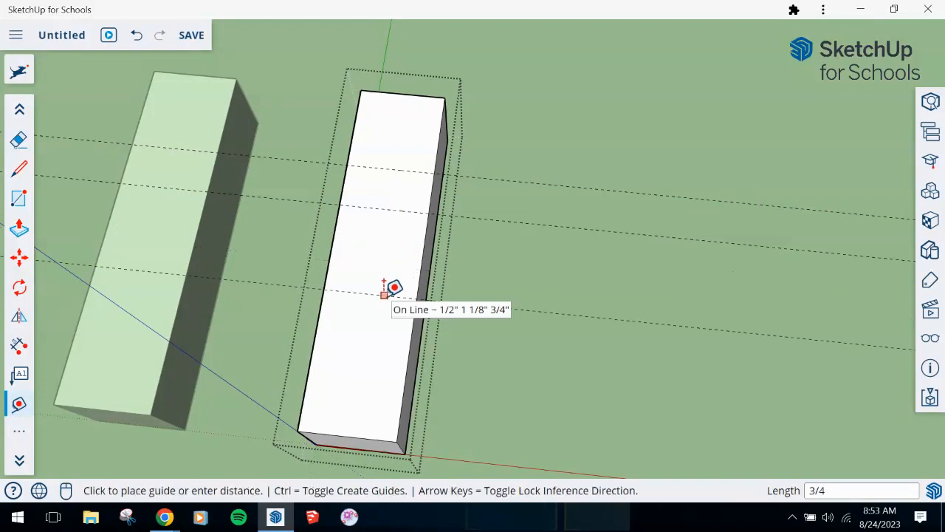
click(380, 336)
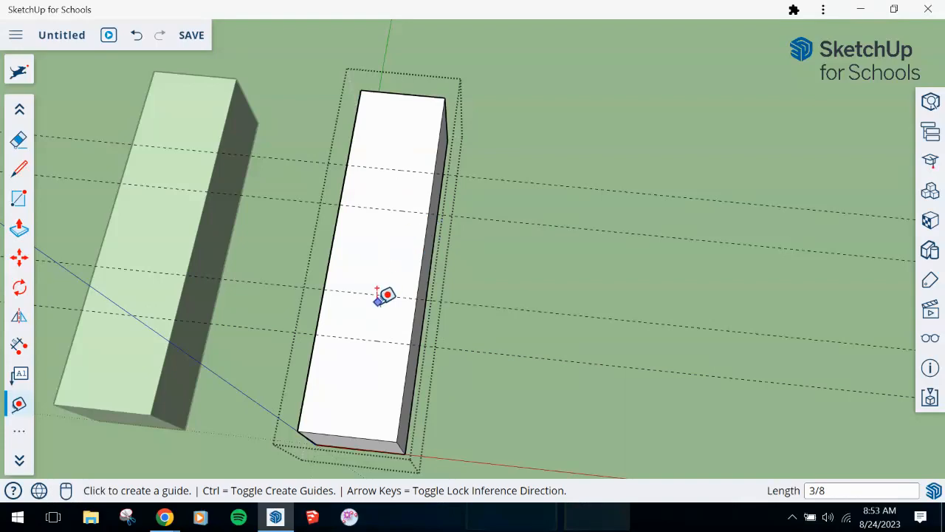
- Place a lengthwise guide line on the bar's top face, 3/8" in from the long edge away from the original bar
middle_drag(382, 297, 402, 185)
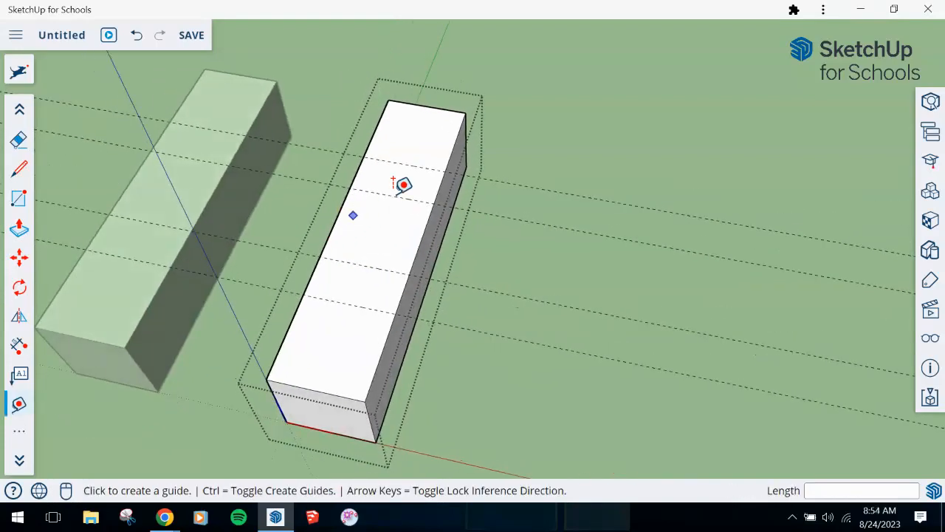
click(432, 215)
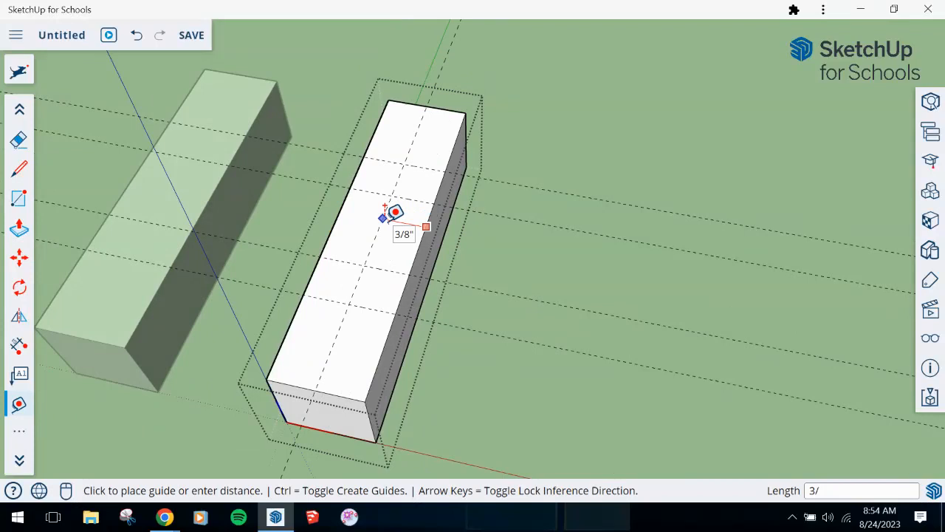
click(384, 207)
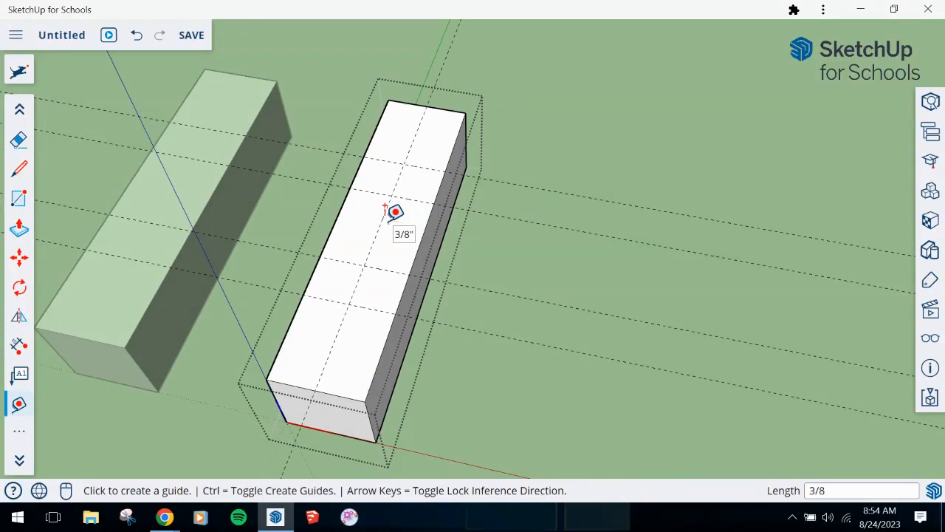
- Draw two 3/8" by 3/8" squares on the copied bar's top face, between each pair of crosswise guides on the side away from the original bar
middle_drag(385, 207, 417, 294)
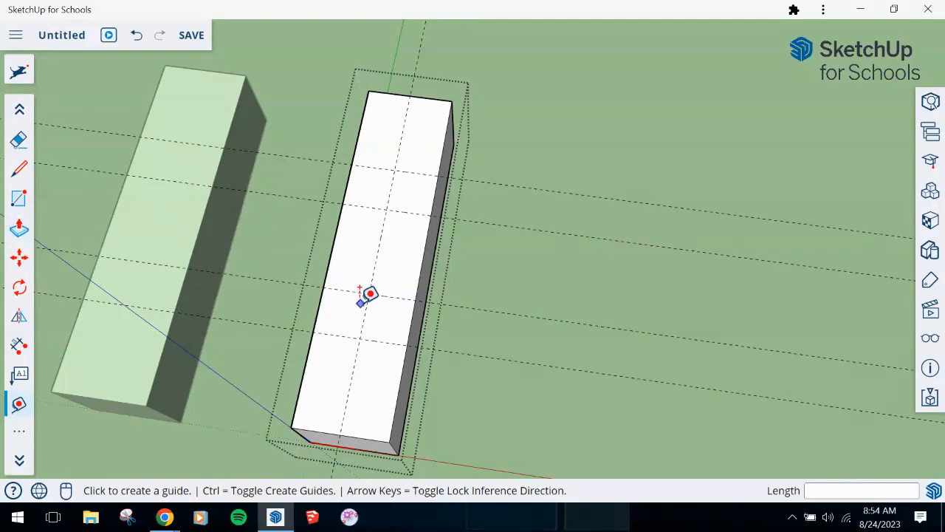
middle_drag(298, 359, 333, 313)
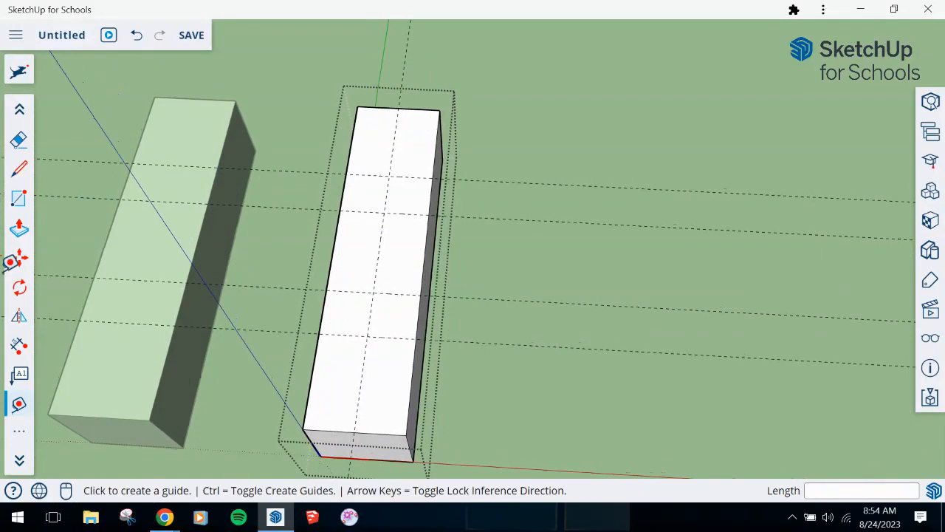
click(20, 201)
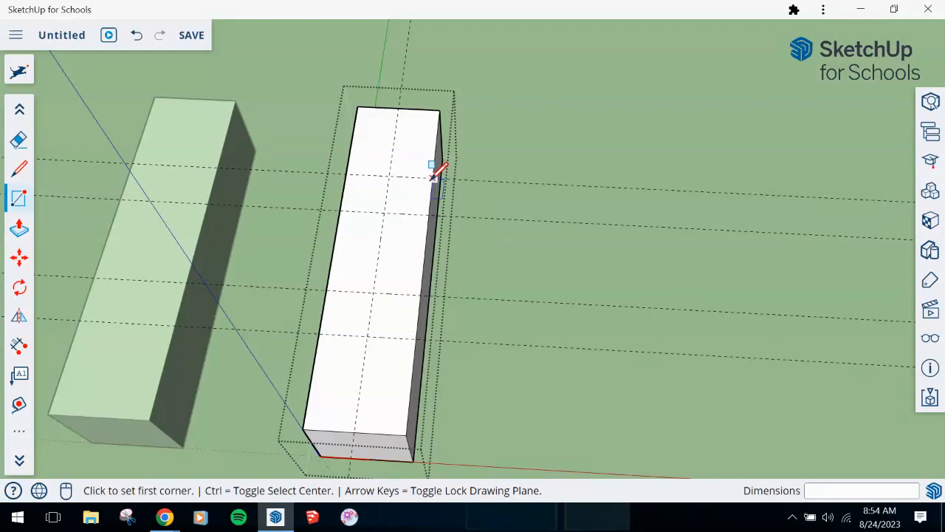
click(389, 174)
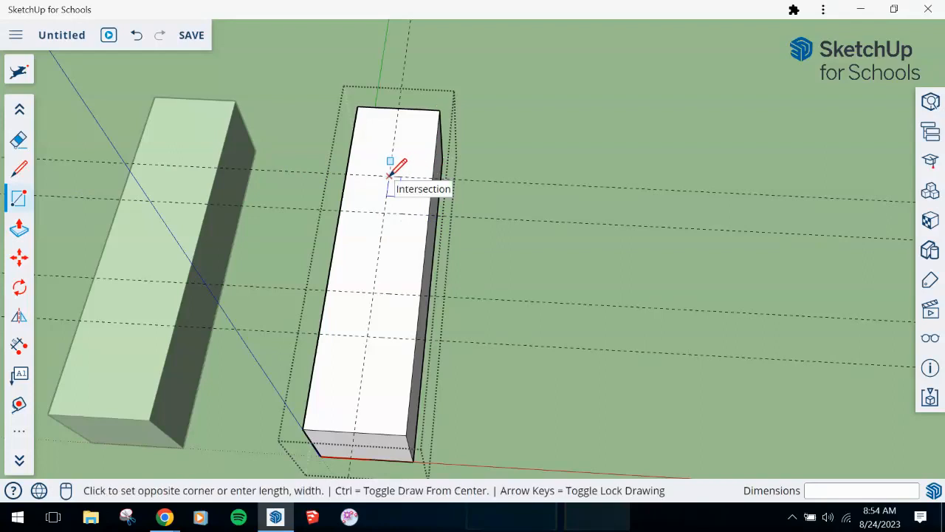
click(430, 213)
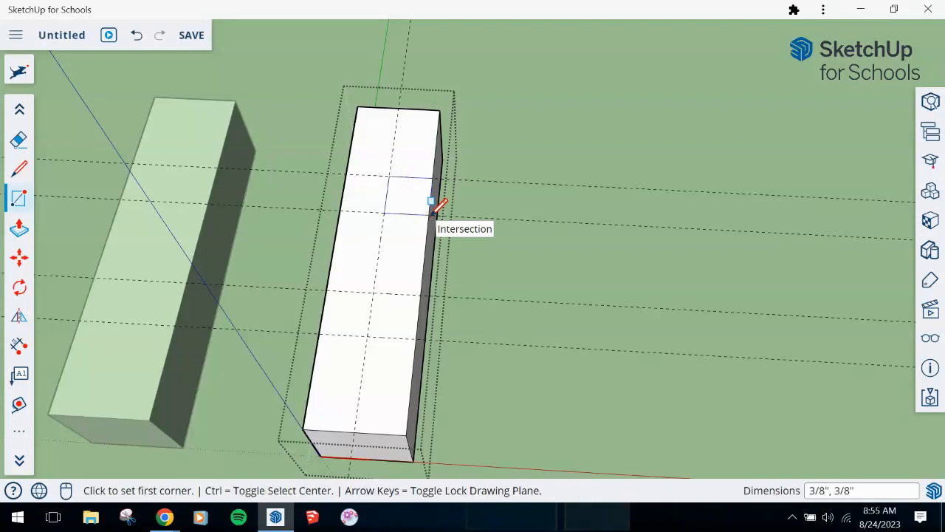
click(373, 293)
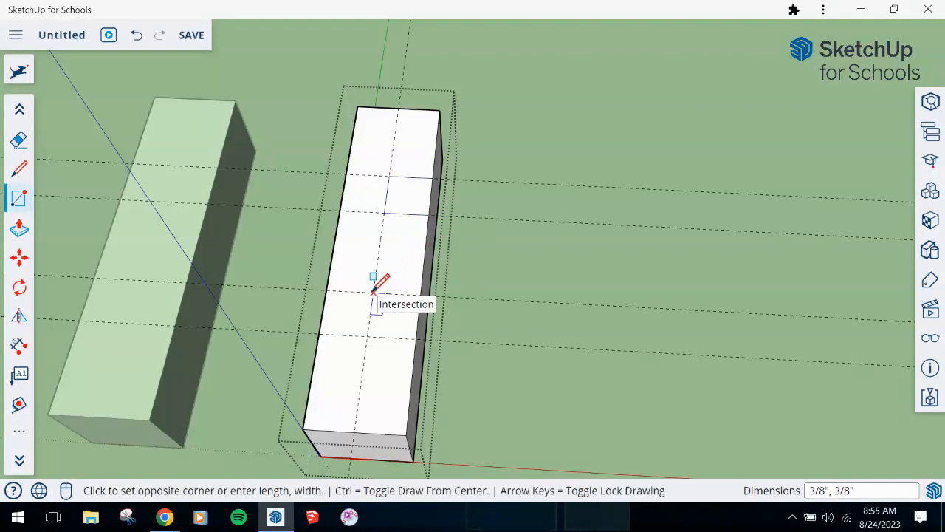
click(414, 336)
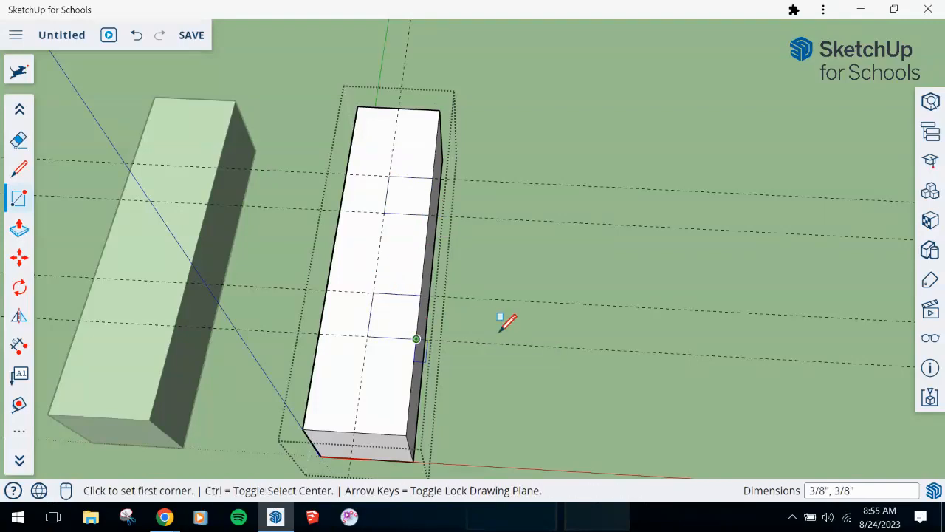
- Push both squares 3/4" down through the full depth of the bar to cut two notches
middle_drag(536, 337, 456, 263)
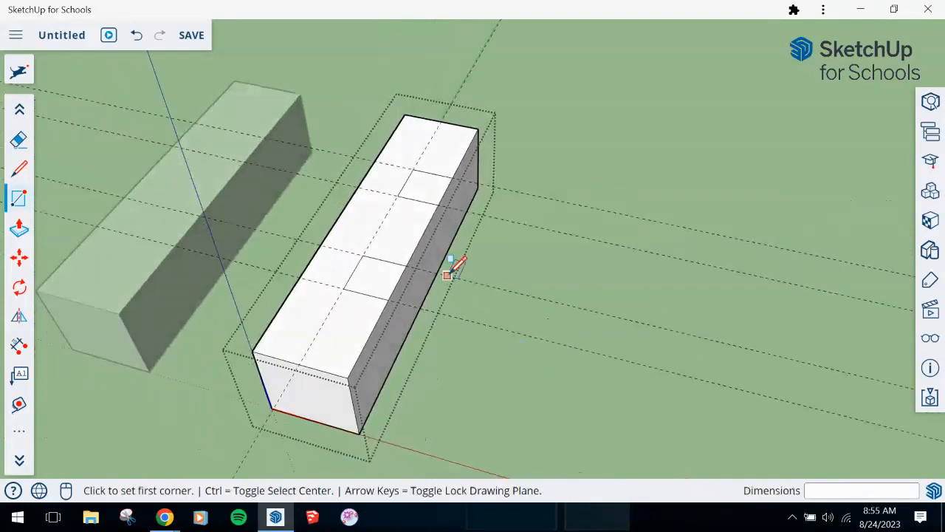
click(20, 231)
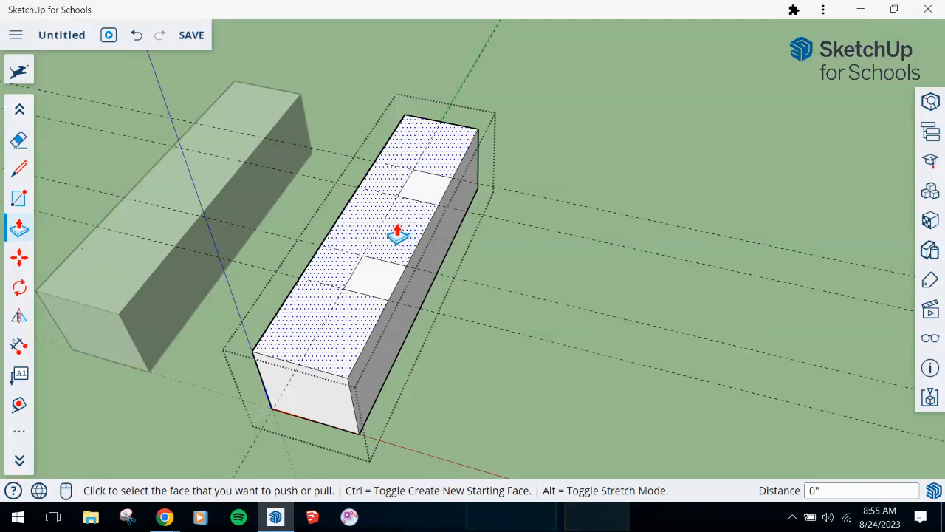
click(424, 194)
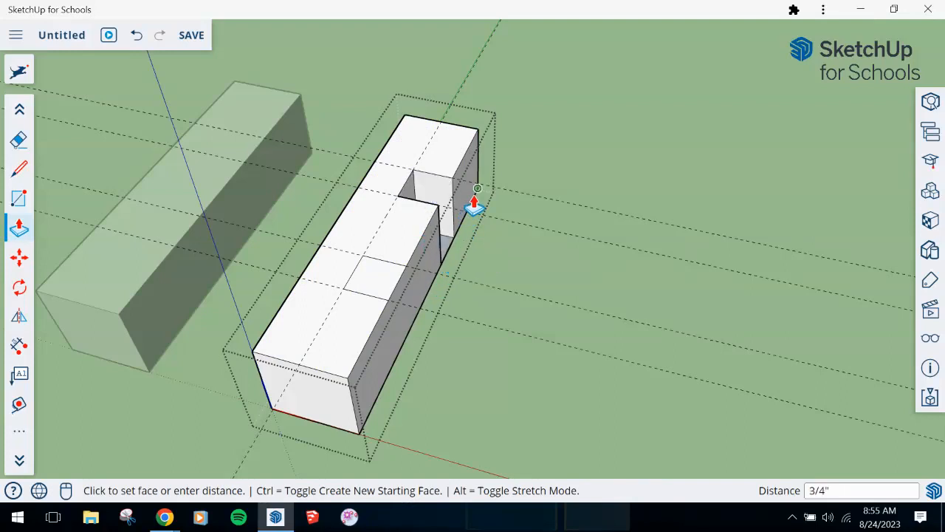
click(402, 355)
middle_drag(460, 285, 392, 306)
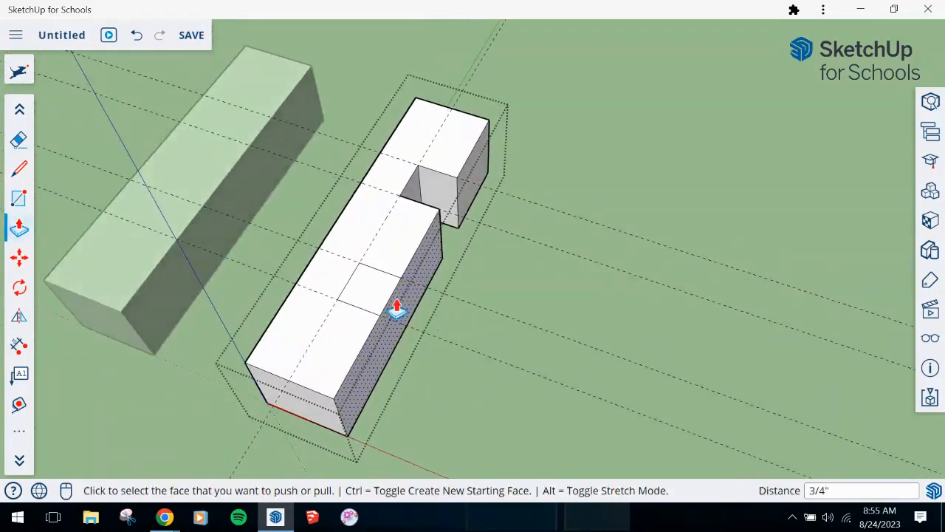
click(368, 301)
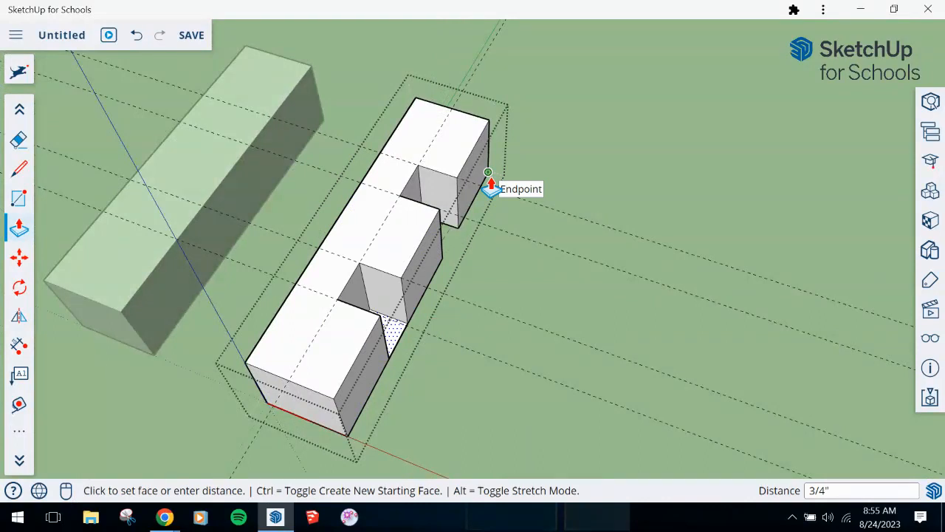
click(491, 188)
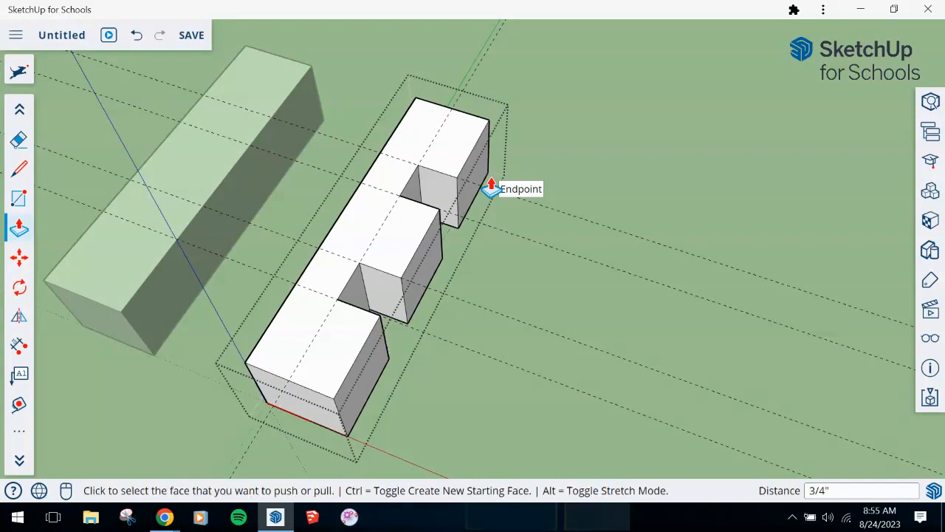
- Delete all guides from the model and finish editing the notched bar component
middle_drag(490, 374, 520, 371)
key(p)
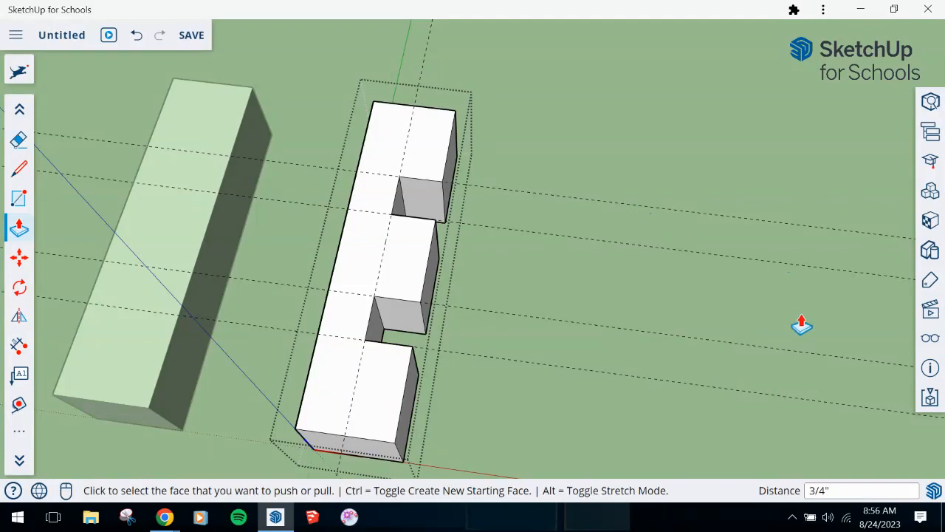
click(930, 339)
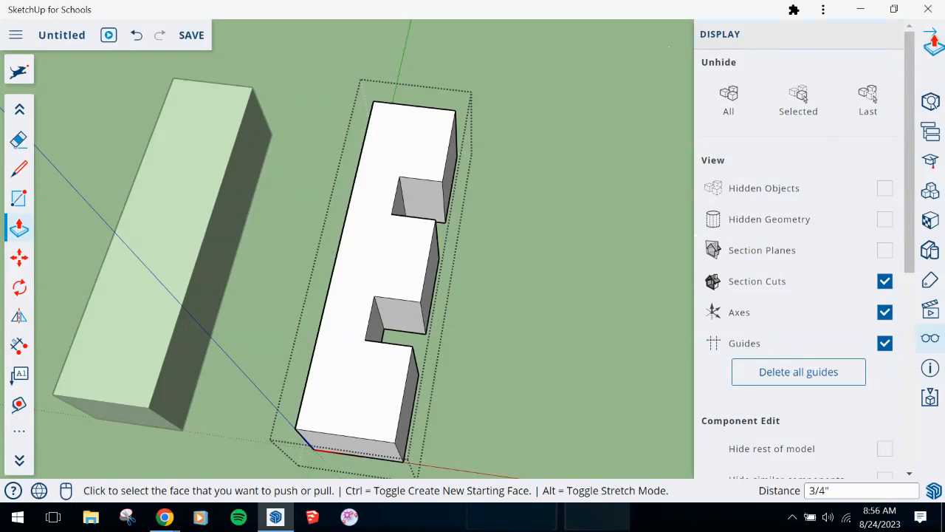
click(931, 35)
scroll(532, 233, down, 3)
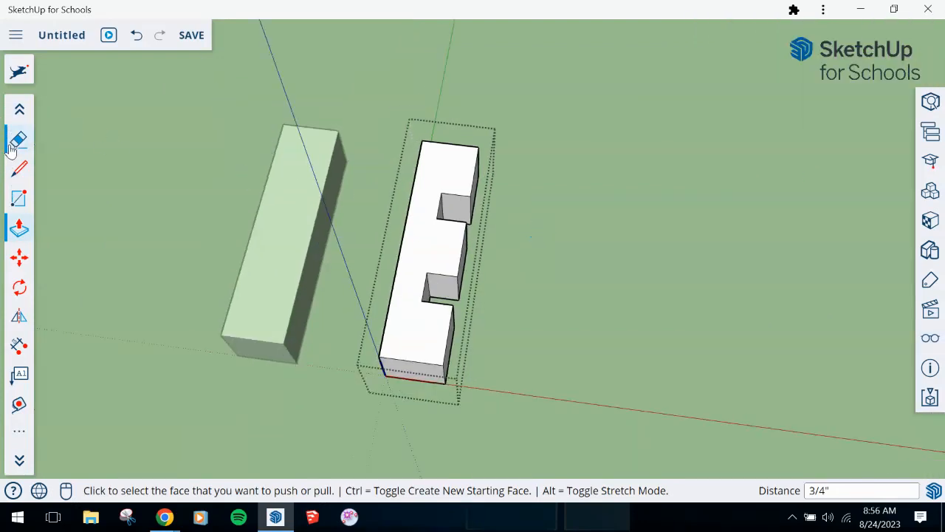
click(19, 109)
click(18, 139)
click(673, 293)
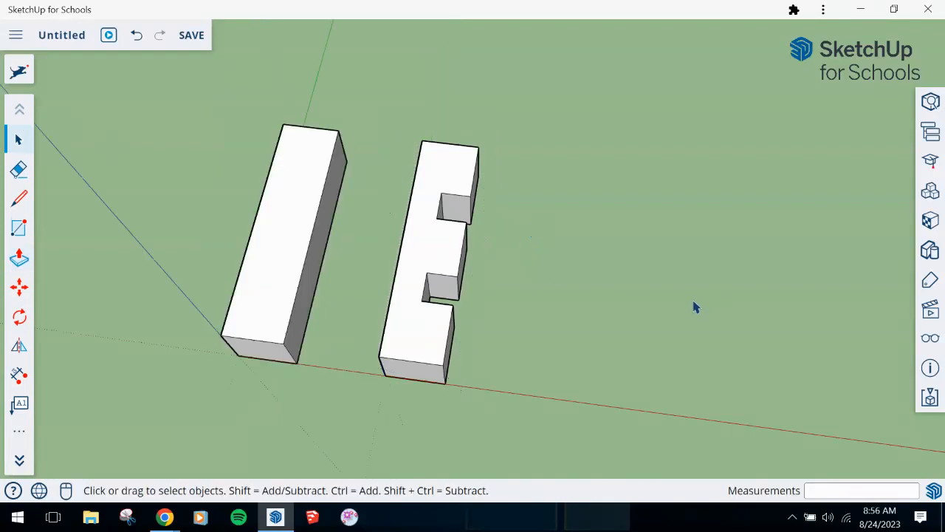
- Copy the original uncut bar about 3 15/16" along the red axis, placing it beyond the notched bar
middle_drag(698, 315, 598, 333)
key(space)
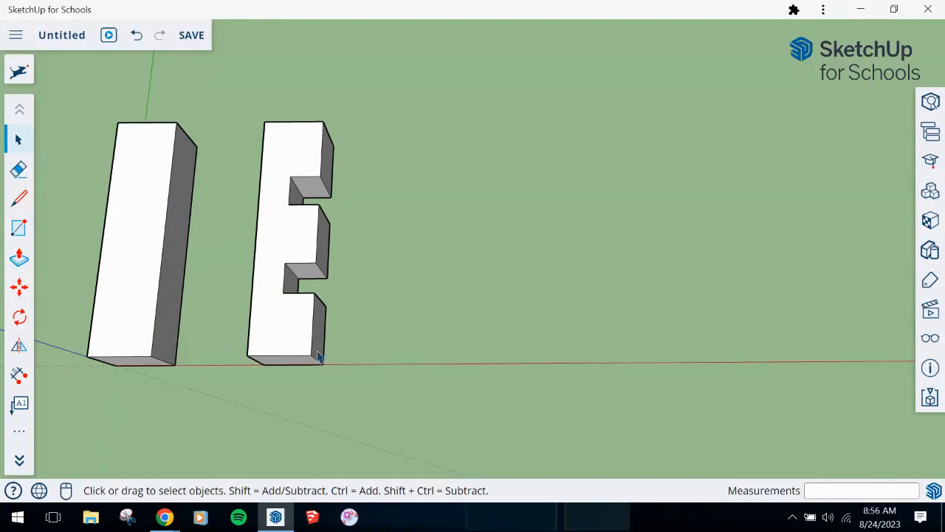
click(110, 320)
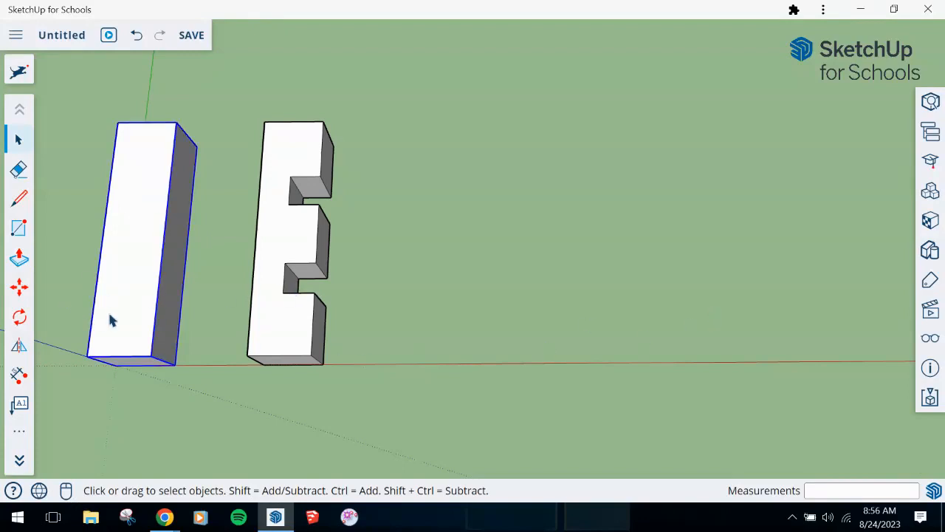
key(m)
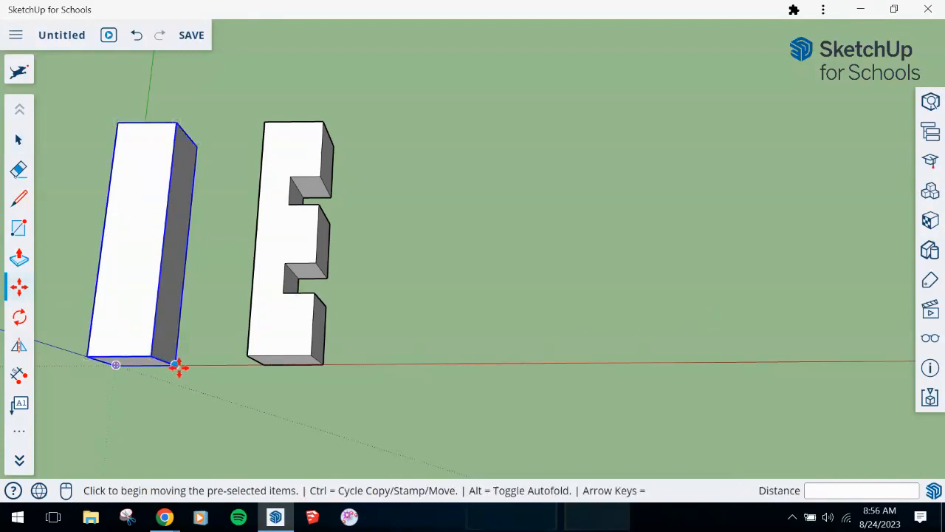
key(ctrl)
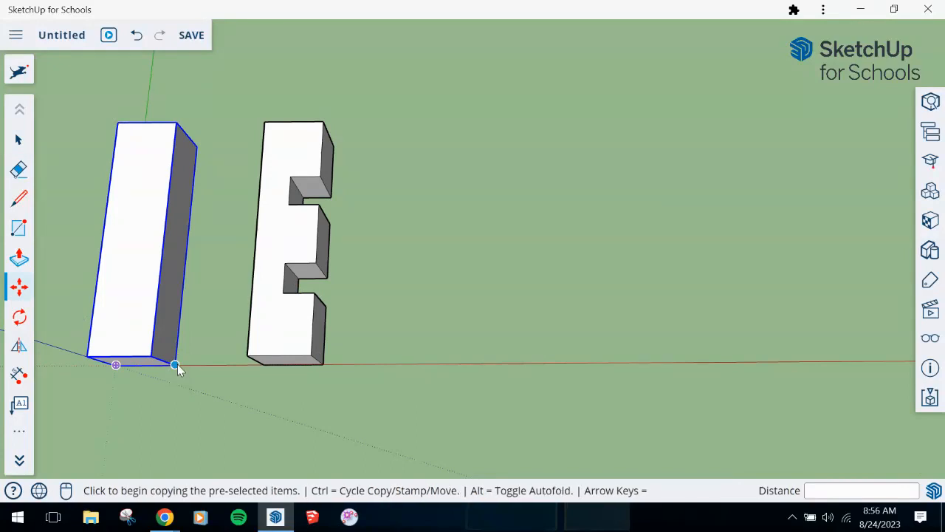
click(175, 364)
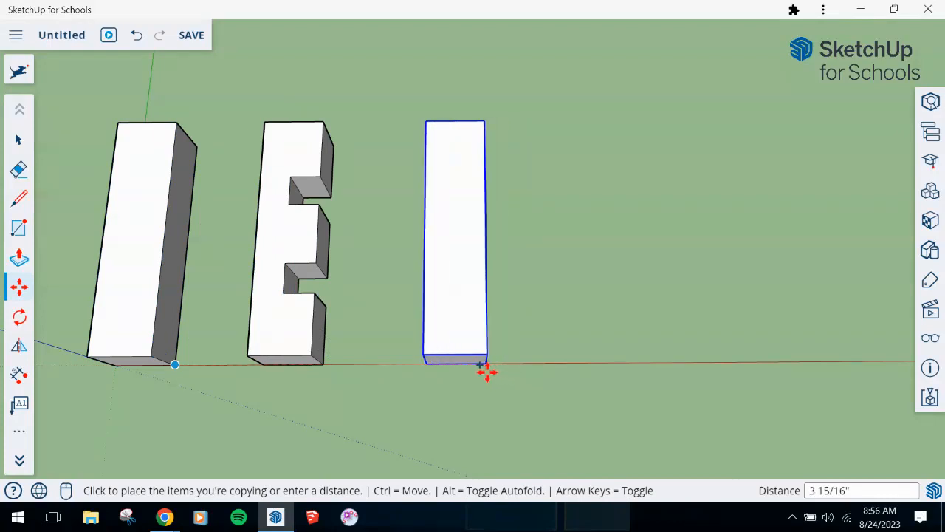
click(486, 372)
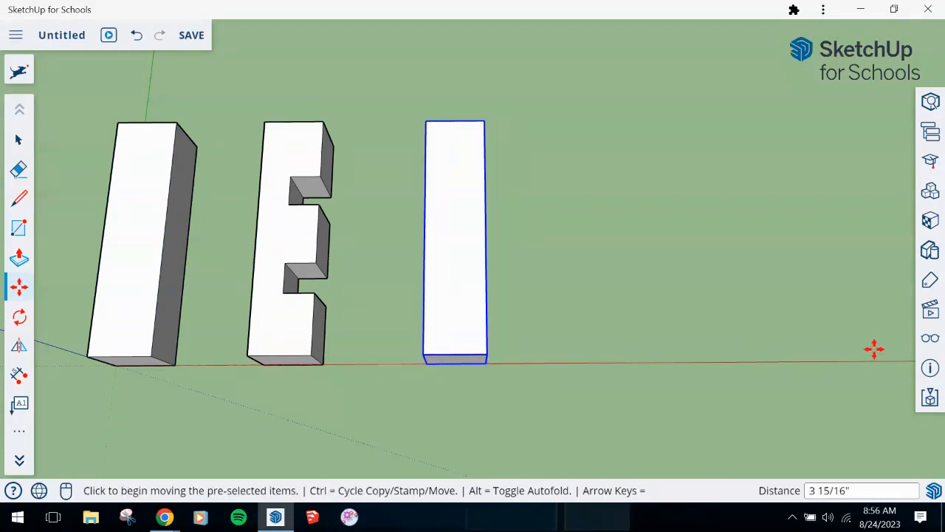
- Make the new uncut copy a unique component
key(space)
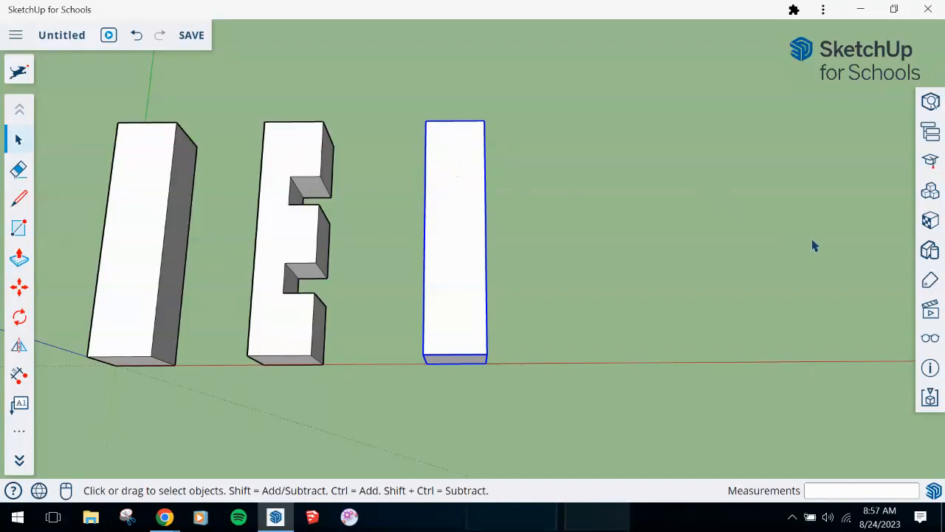
right_click(486, 178)
click(434, 175)
right_click(434, 175)
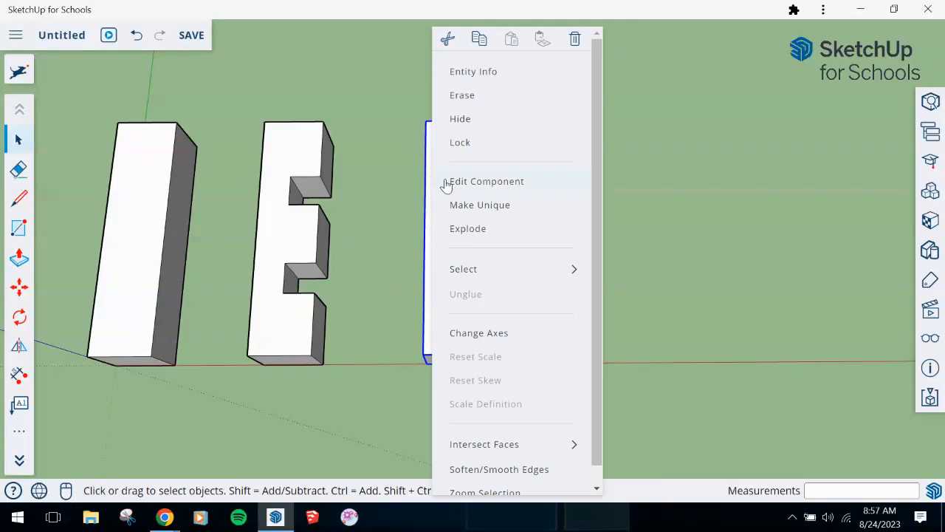
click(504, 212)
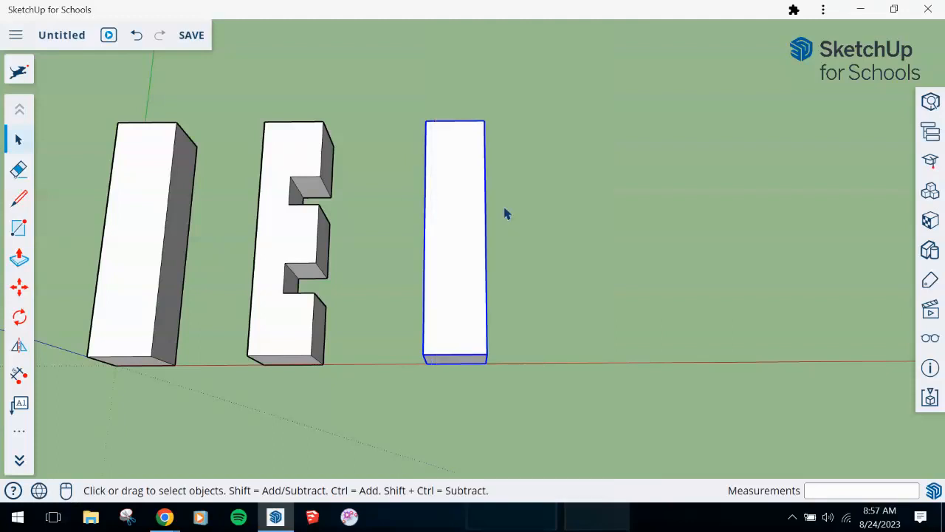
- Open the new unique bar for editing and dismiss the SupportAssistAppWire error window
click(111, 221)
click(447, 268)
middle_drag(613, 374, 416, 185)
click(416, 217)
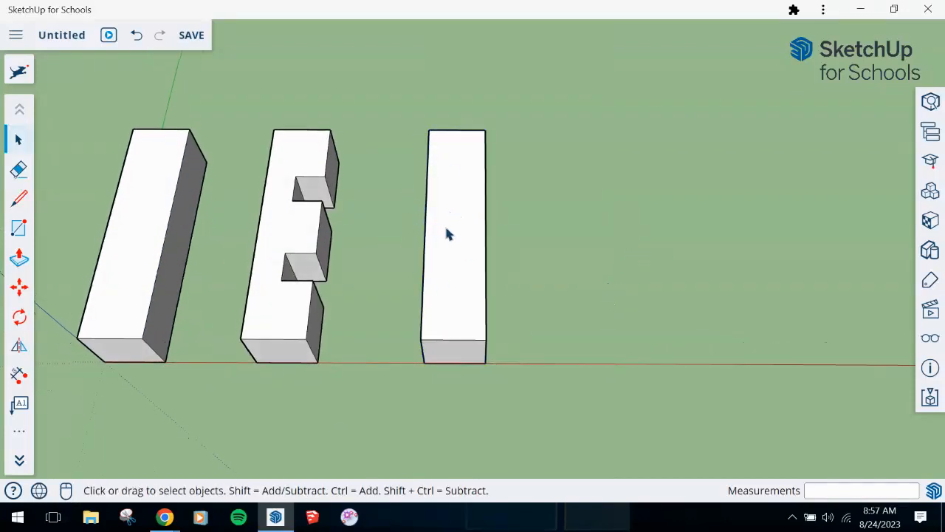
double_click(446, 234)
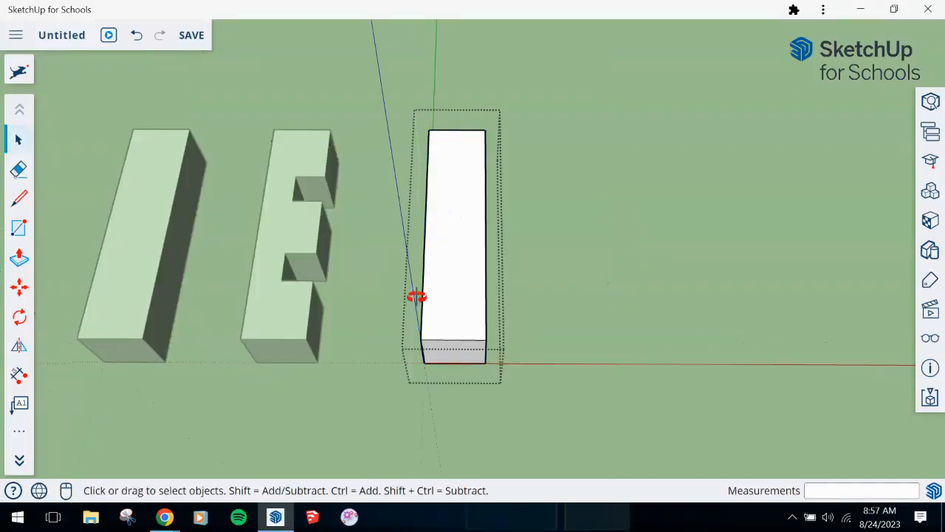
mouse_move(416, 296)
middle_down()
mouse_move(487, 187)
mouse_move(539, 199)
mouse_move(432, 321)
mouse_move(264, 223)
mouse_move(325, 156)
mouse_move(405, 317)
mouse_move(415, 307)
middle_up()
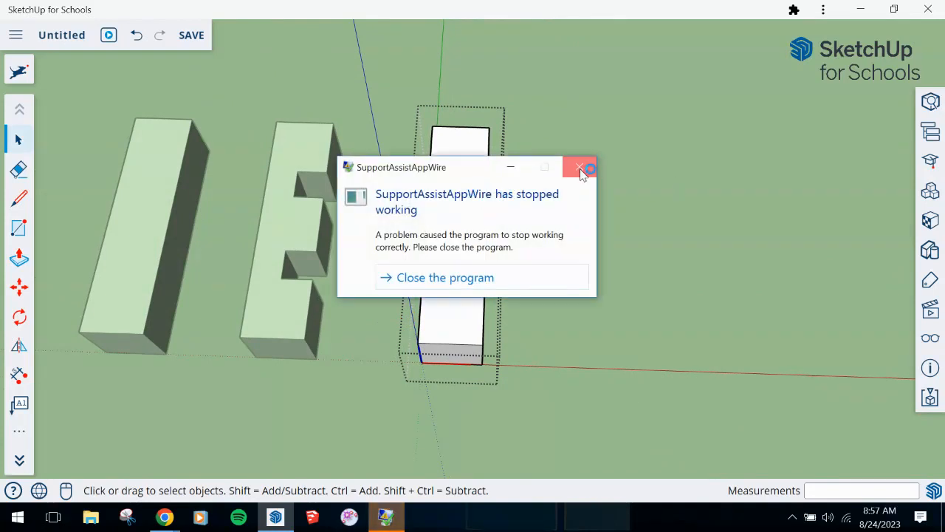
click(581, 169)
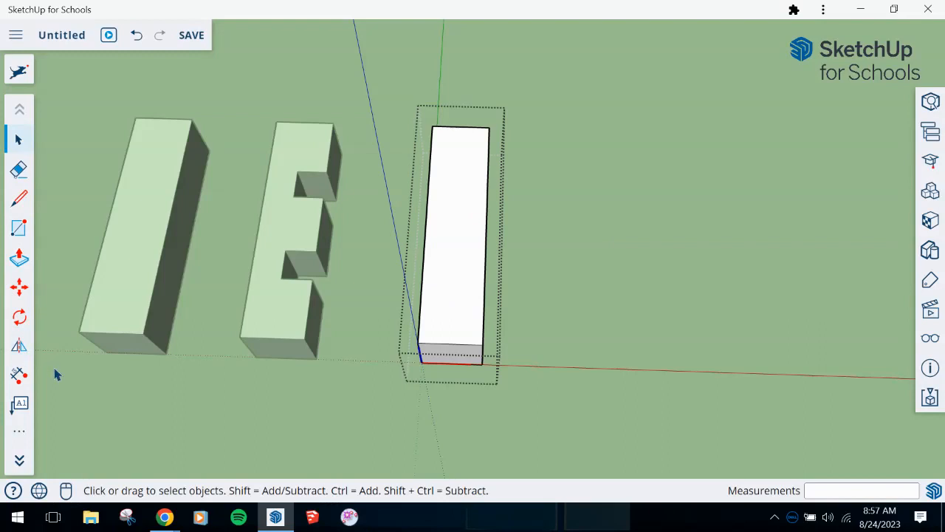
- Place a guide line across the third bar's top face, 3/4" from its far edge
key(t)
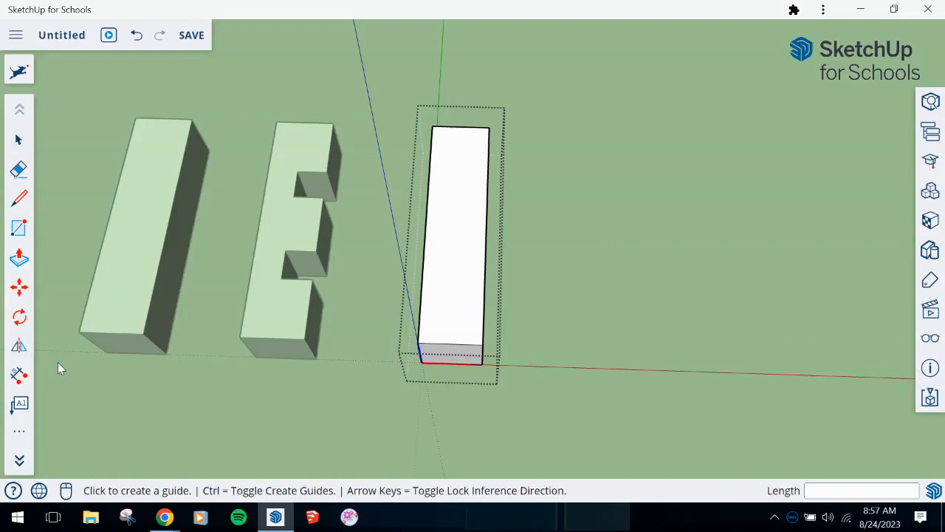
click(19, 461)
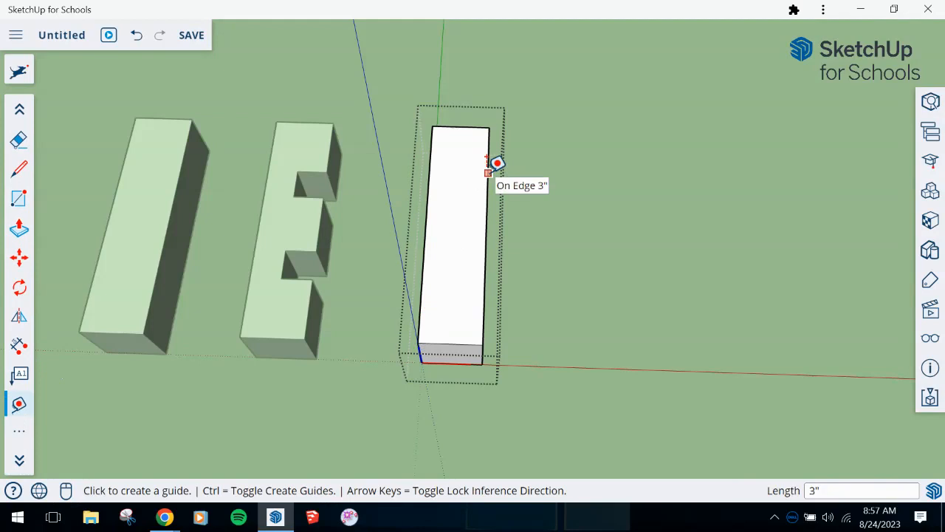
click(471, 124)
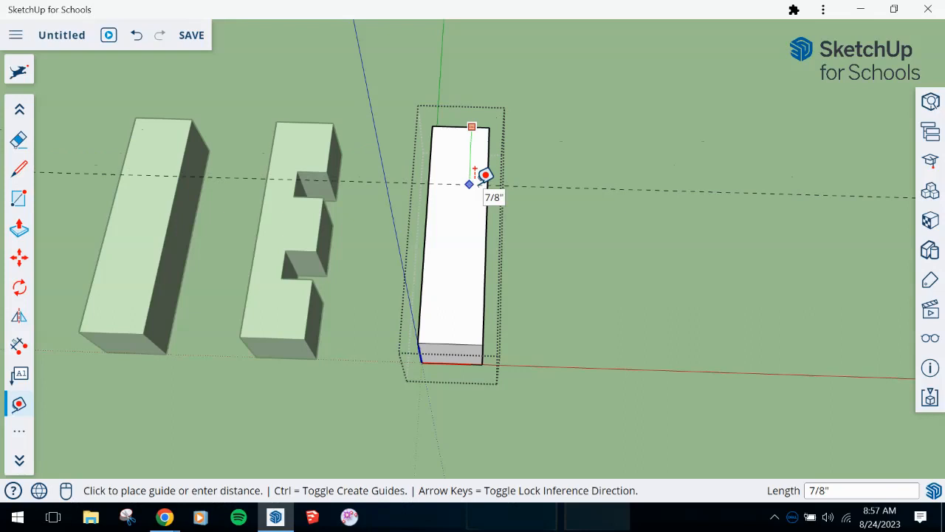
text(3/4)
key(Return)
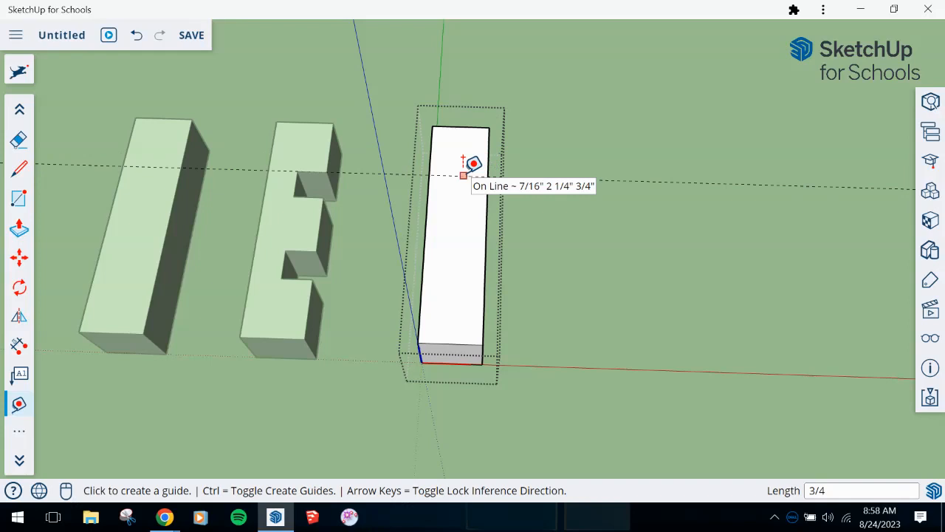
- On the third bar's top face, place a cross guide 1.5" from the existing guide and a lengthwise guide 3/8" in from the long edge
click(463, 175)
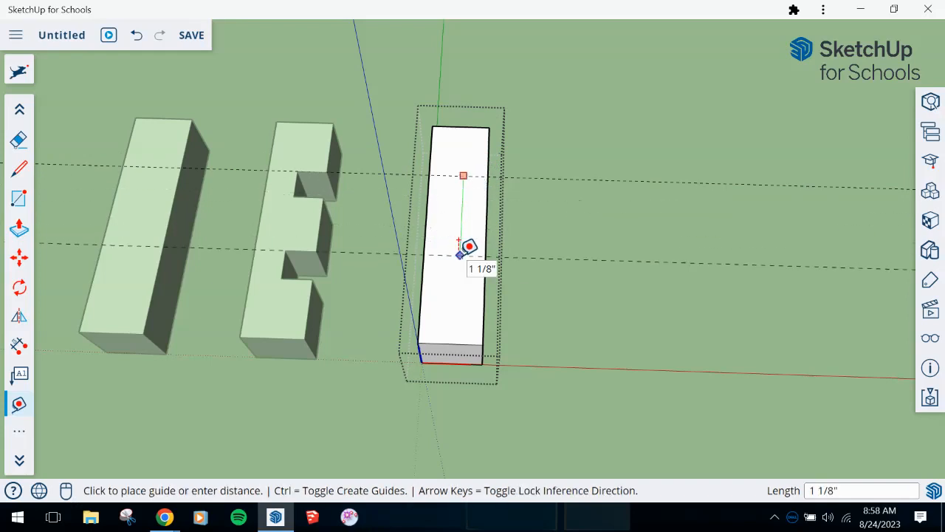
text(1.)
text(5)
key(Return)
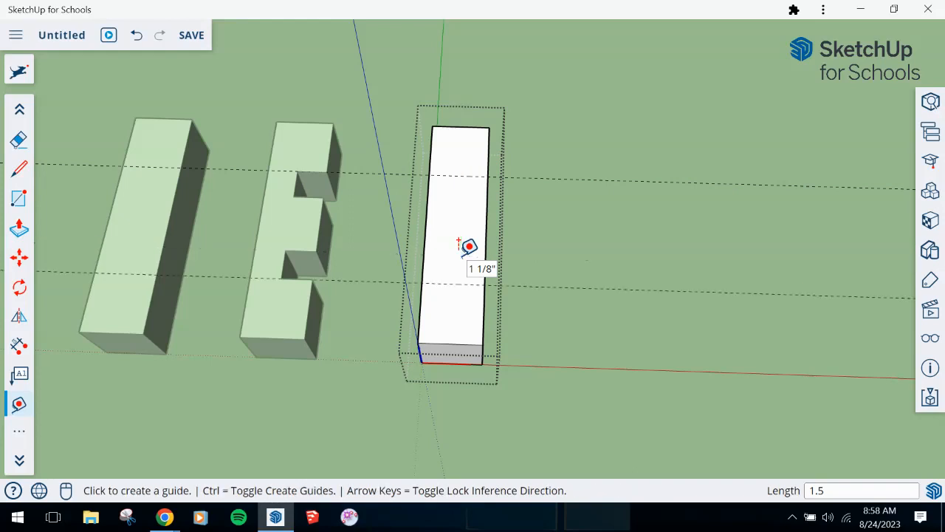
click(487, 216)
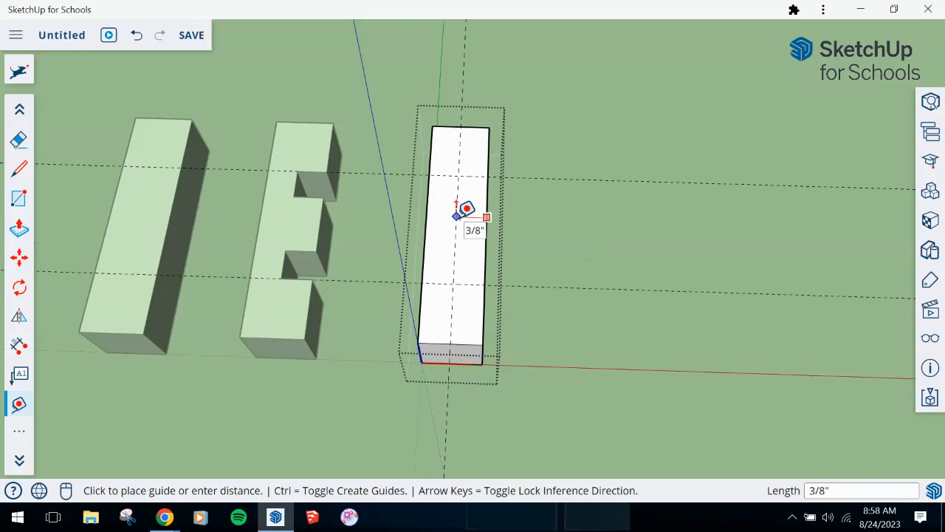
click(457, 205)
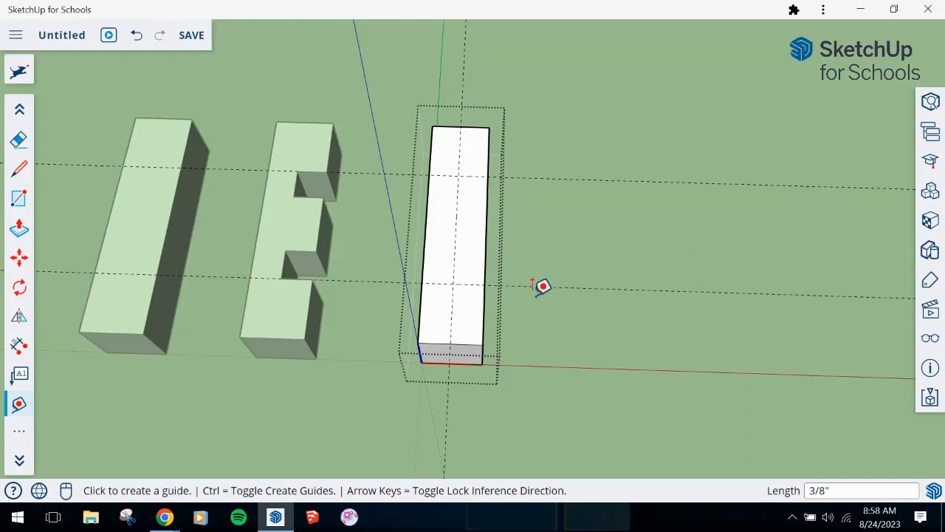
- Draw a 1 1/2" by 3/8" rectangle between the guides on the third bar's top face, reaching its right-hand long edge
click(19, 198)
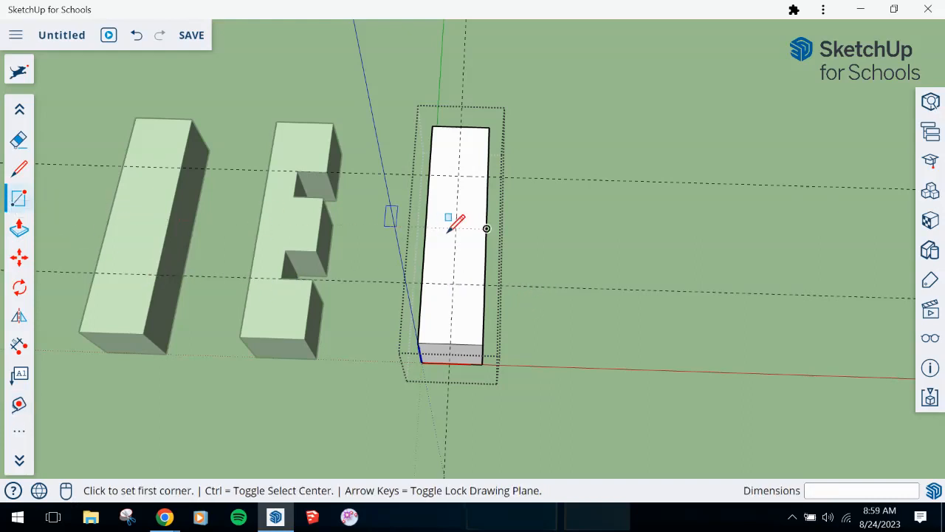
click(458, 176)
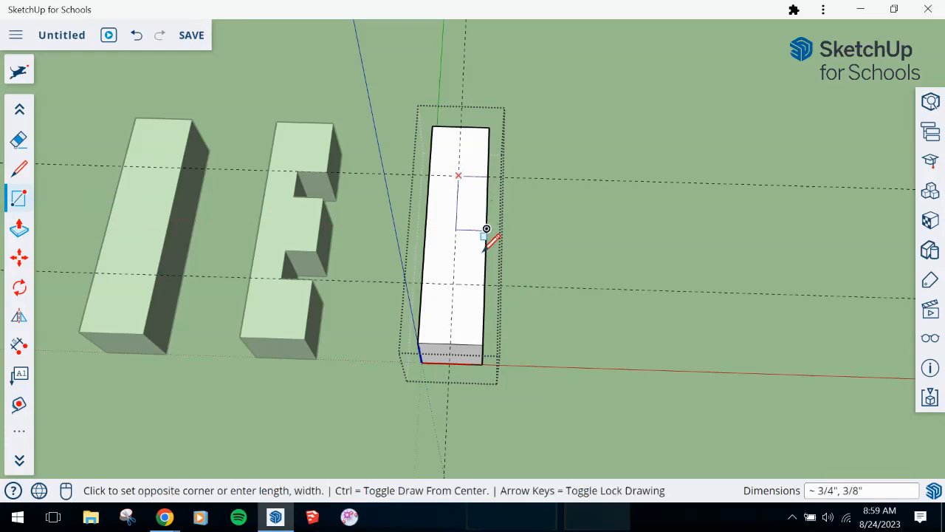
click(484, 283)
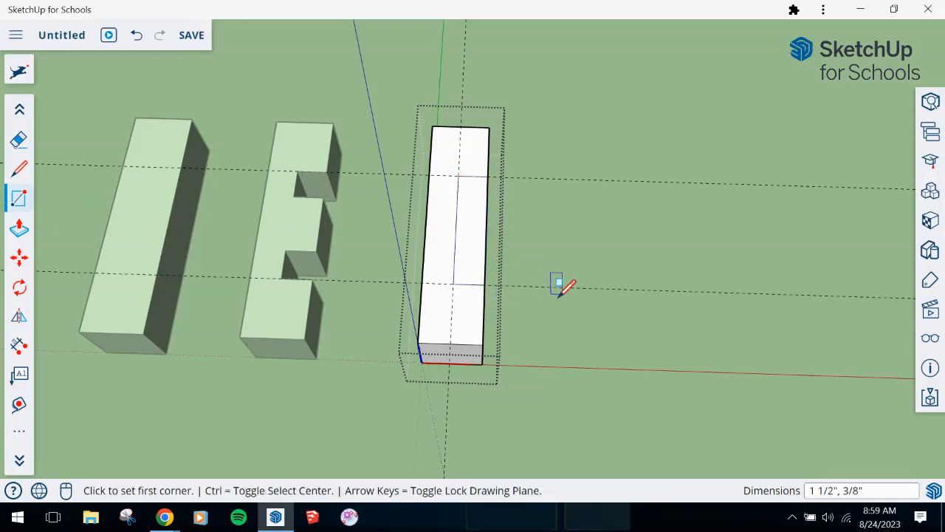
- Push the rectangle 3/4" down through the third bar to cut the wide notch
middle_drag(561, 287, 458, 276)
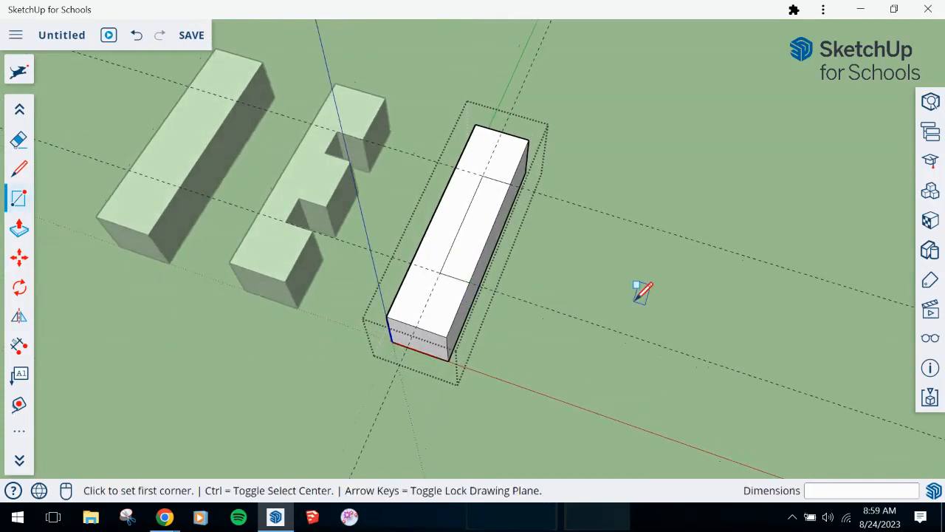
key(p)
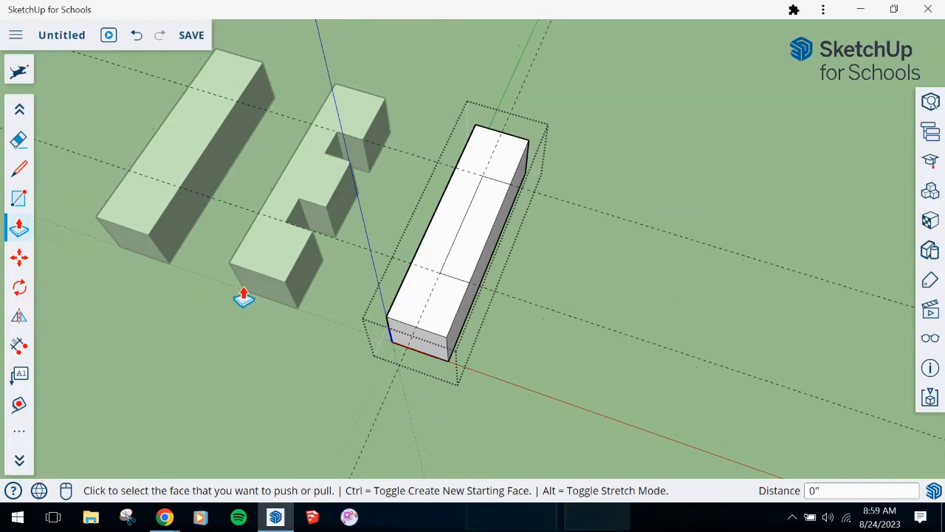
click(483, 229)
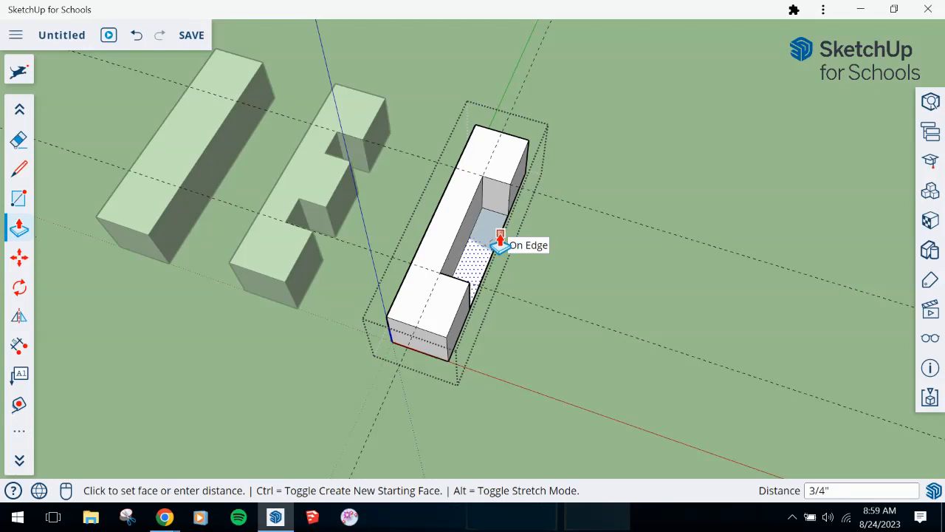
click(500, 240)
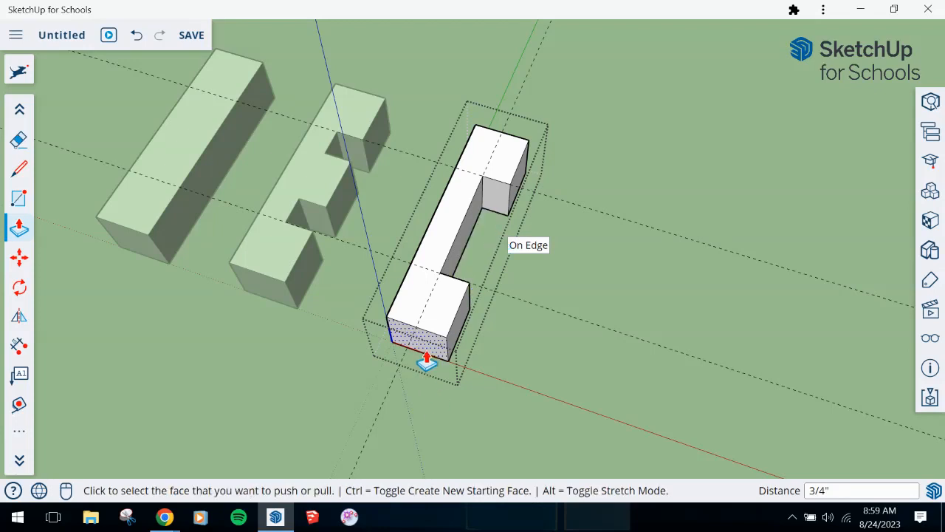
- Delete all guides and finish editing the third bar component
middle_drag(392, 342, 517, 436)
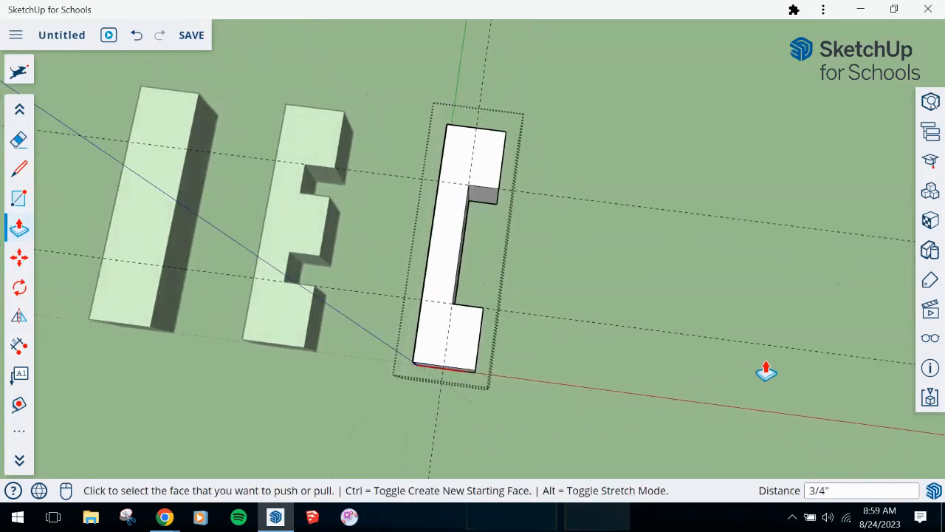
click(923, 344)
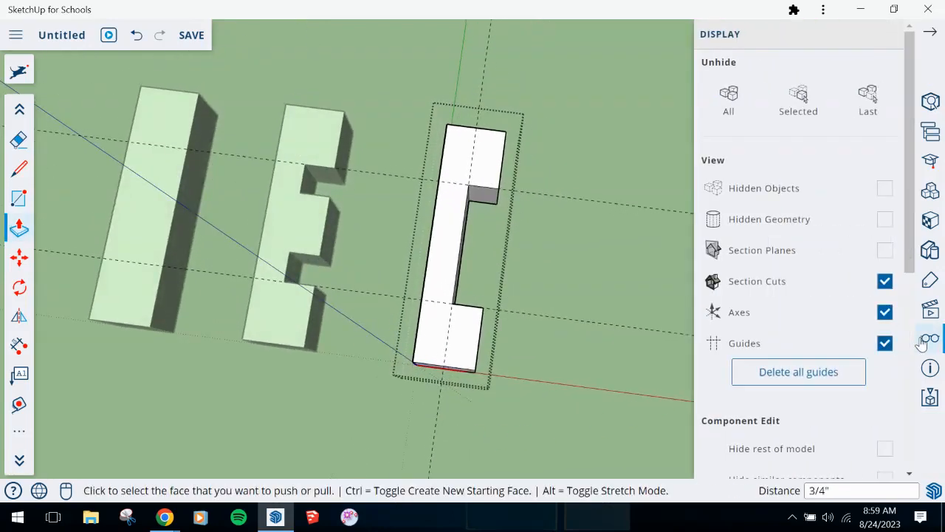
click(841, 372)
click(929, 31)
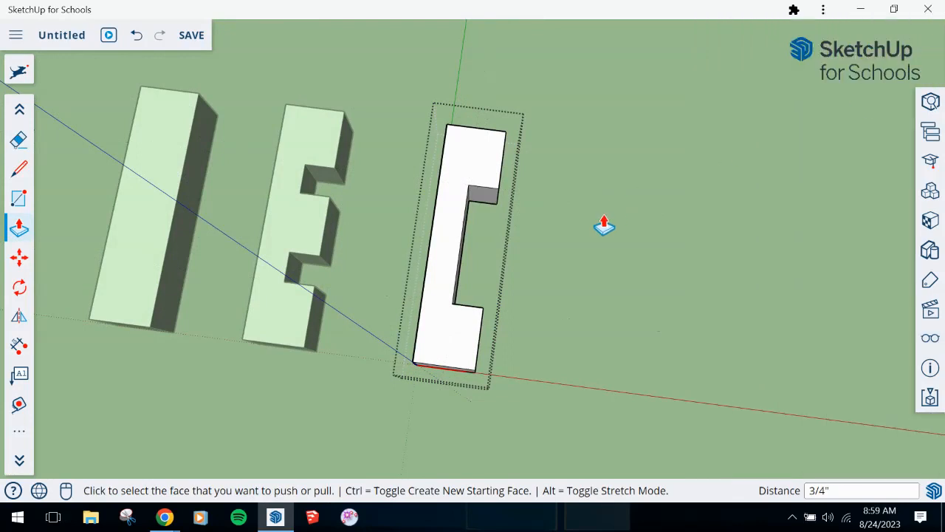
click(19, 109)
click(21, 143)
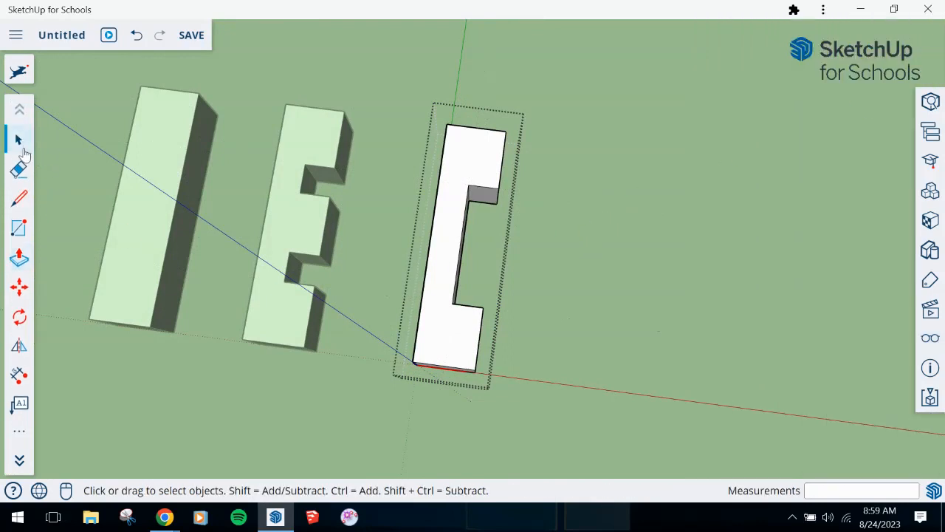
click(654, 200)
middle_drag(654, 201, 644, 219)
middle_drag(587, 382, 555, 261)
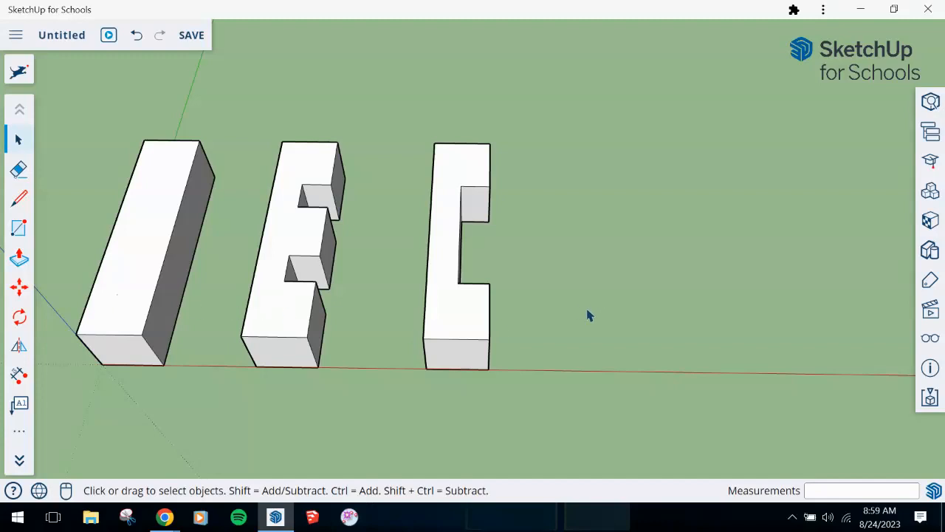
- Copy the wide-notched bar about 2 1/16" along the red axis
click(463, 312)
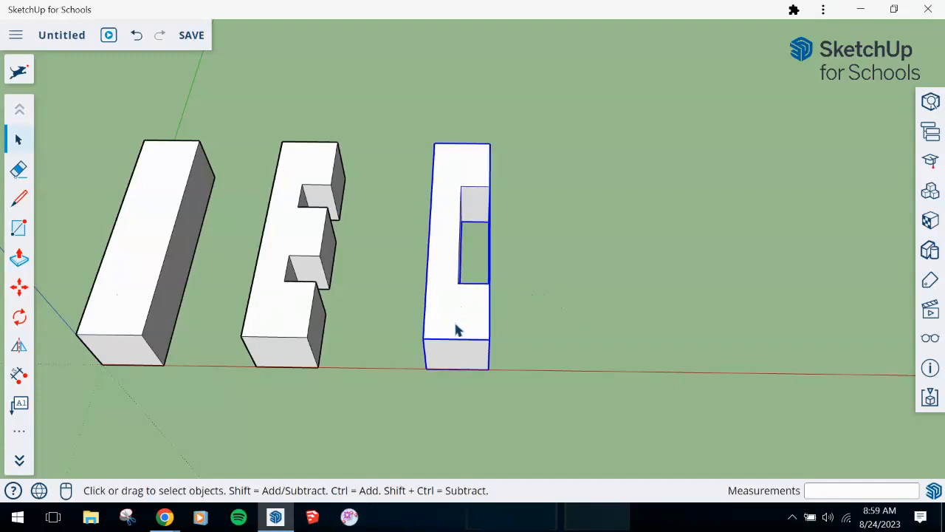
key(m)
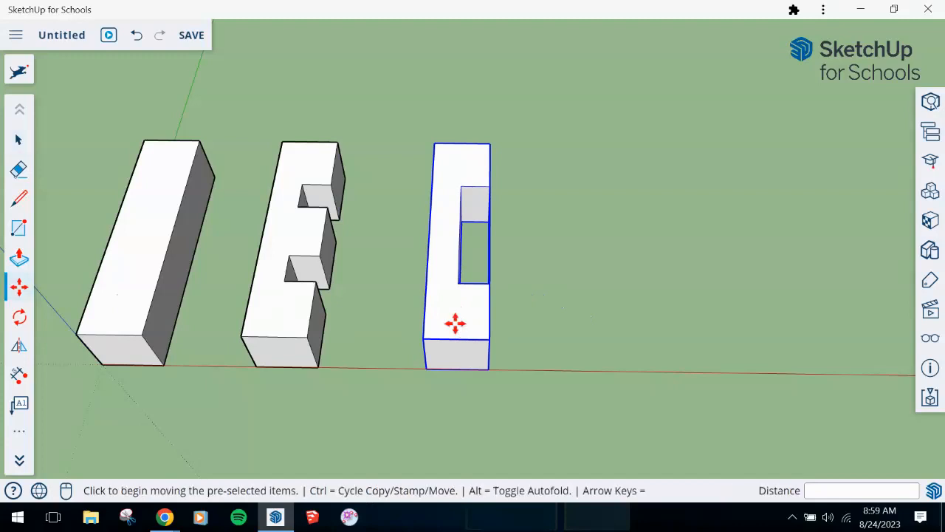
key(ctrl)
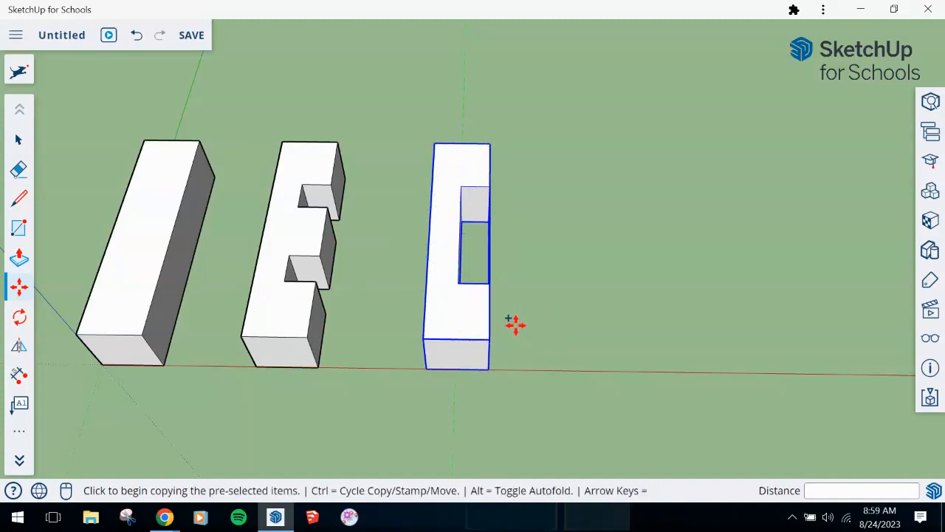
click(426, 367)
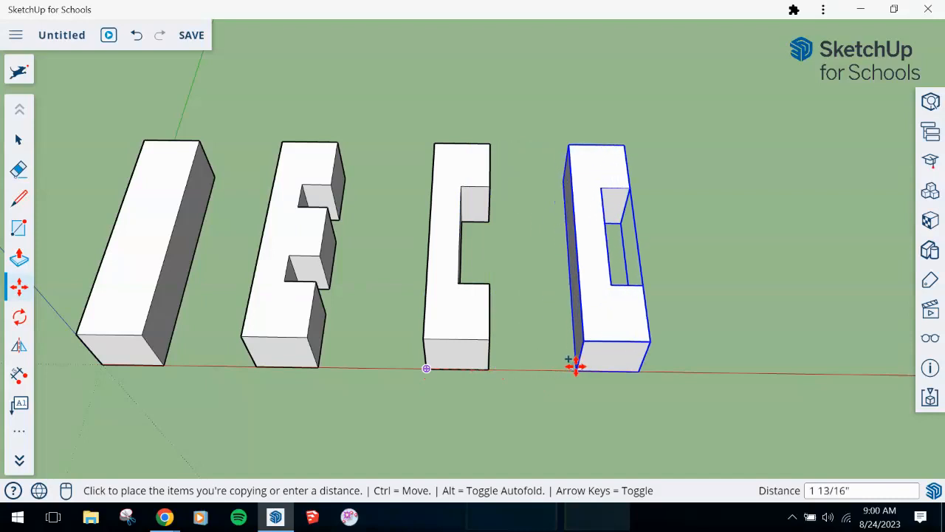
click(597, 371)
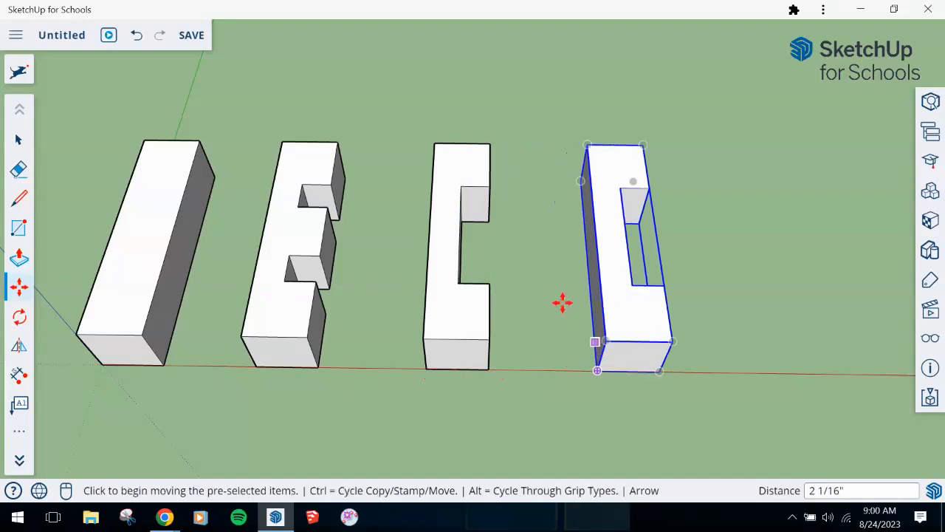
- Make the new wide-notched copy a unique component and open it for editing
click(18, 139)
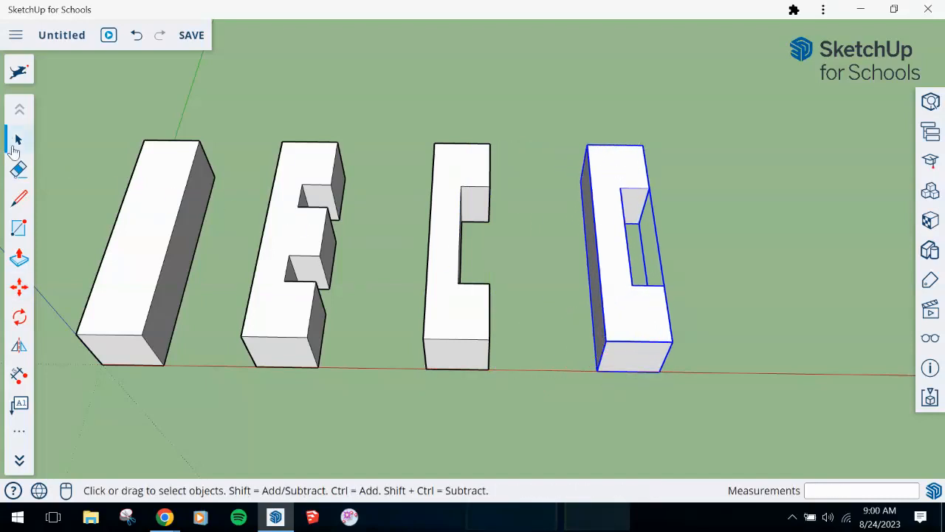
right_click(610, 180)
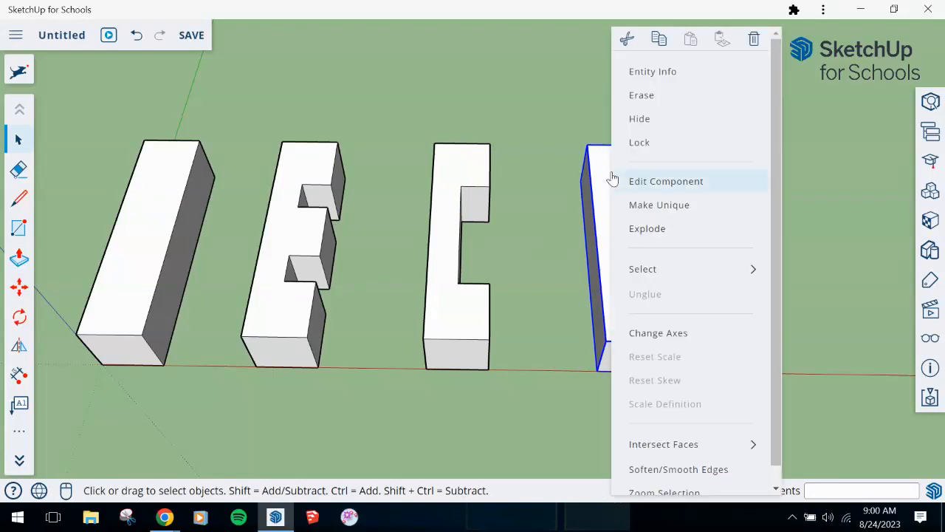
click(649, 207)
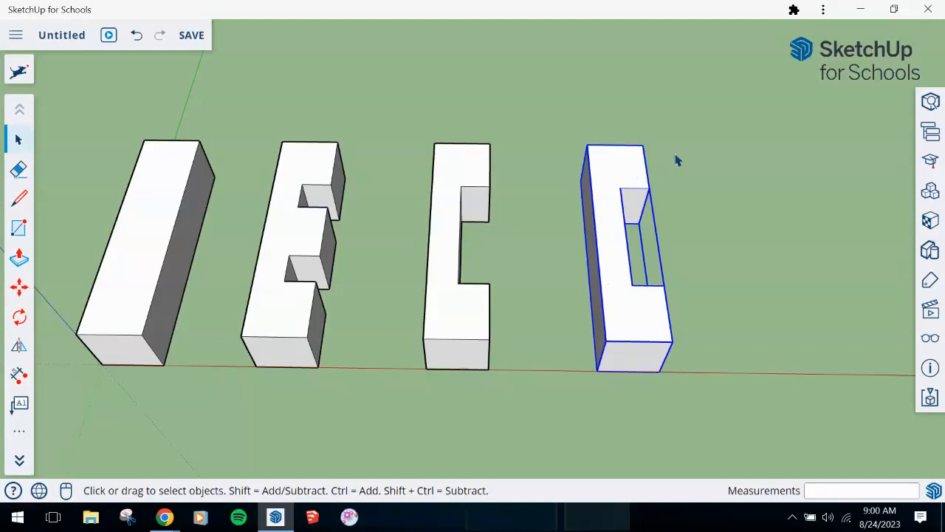
click(699, 156)
double_click(629, 181)
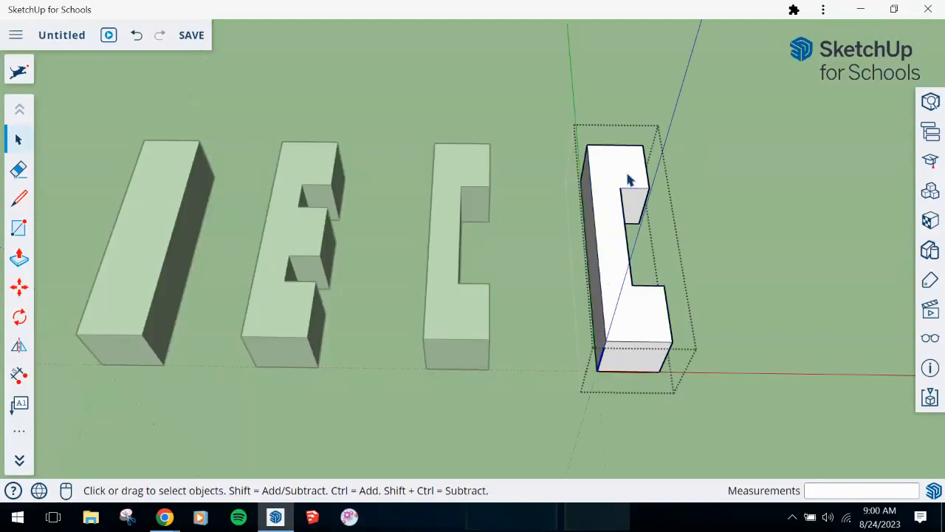
key(t)
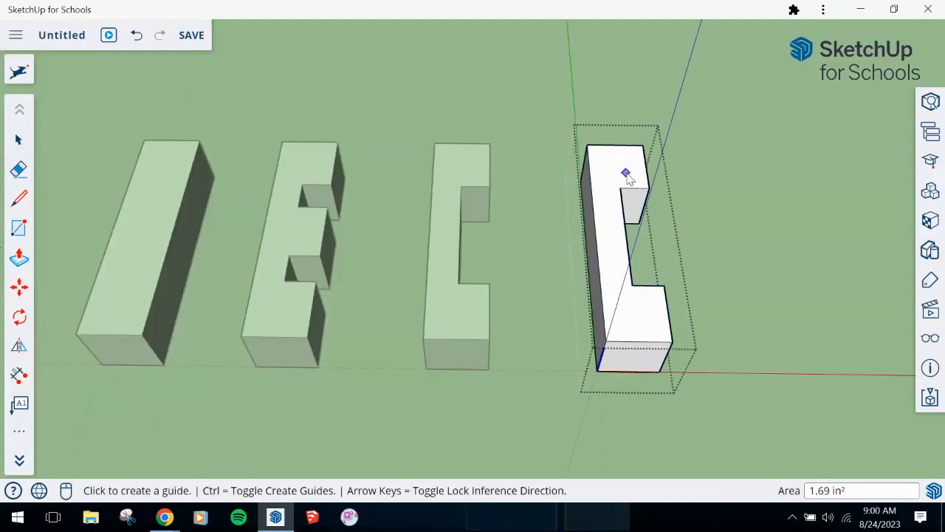
click(594, 133)
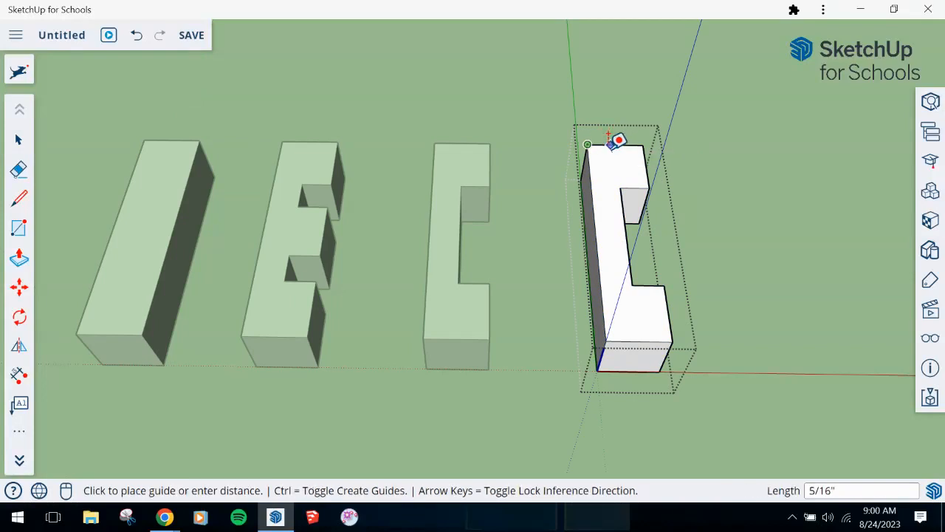
click(645, 207)
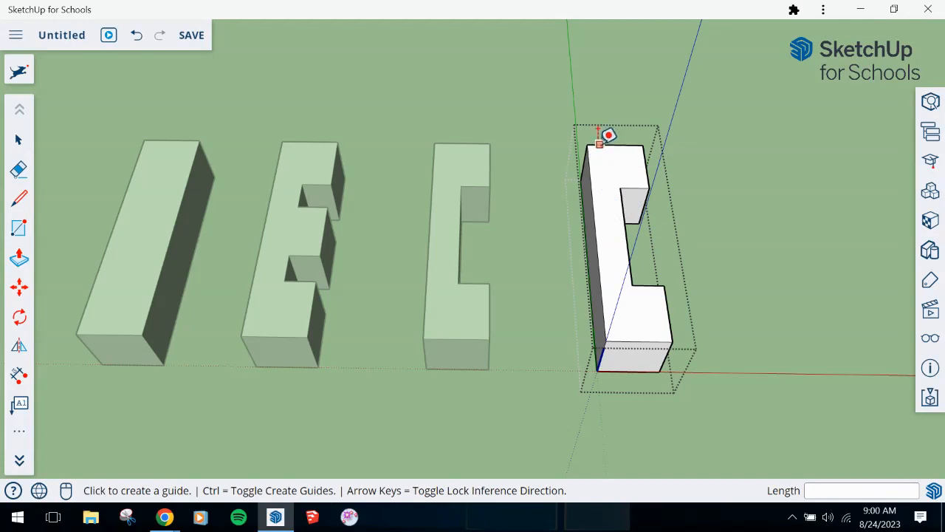
click(591, 135)
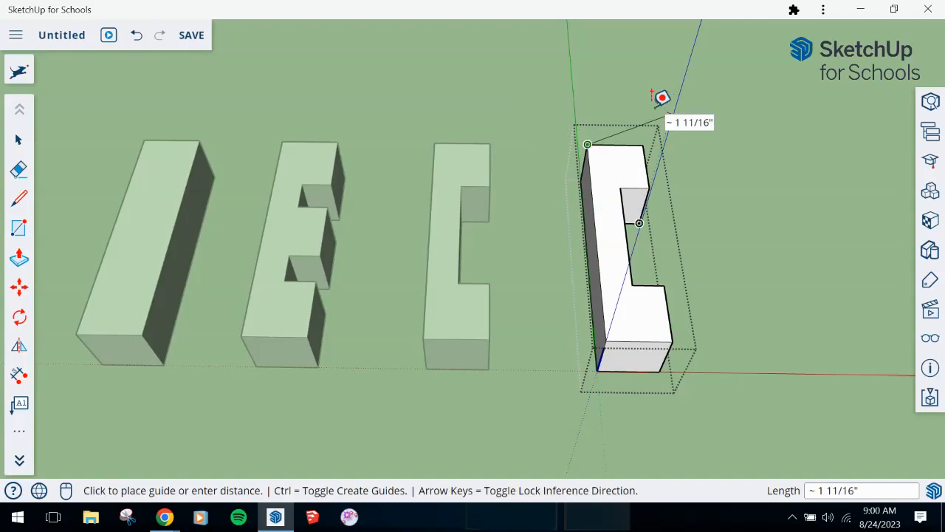
key(Escape)
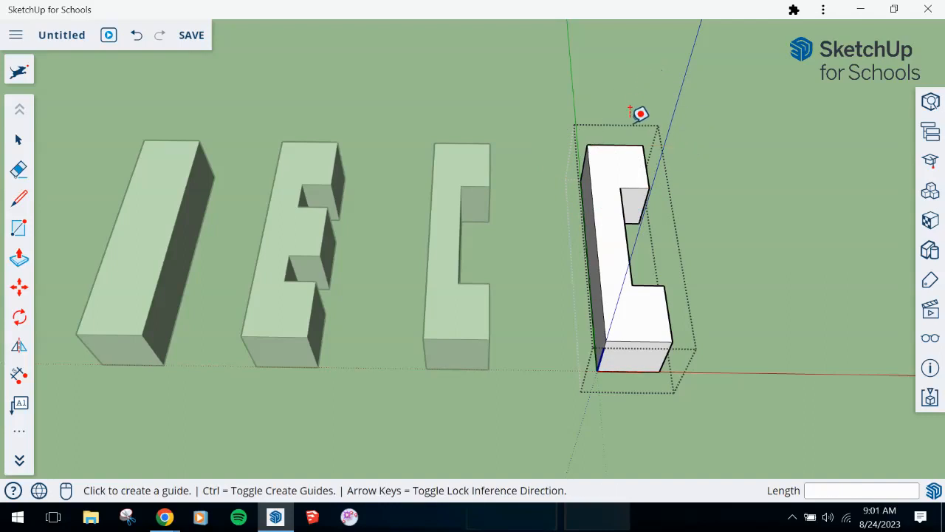
- Place two guides across the fourth bar's top face, one 1 1/8" from the far edge and one 3/4" beyond it
click(600, 144)
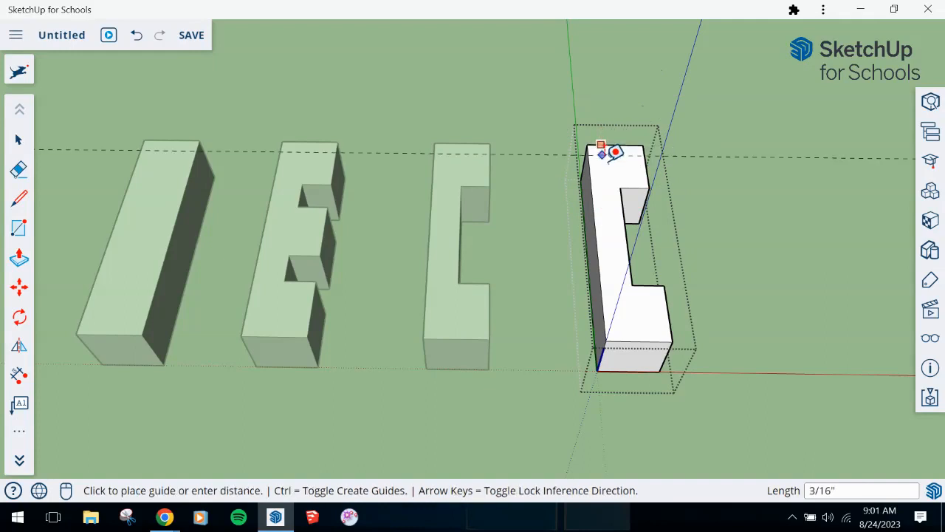
text(1)
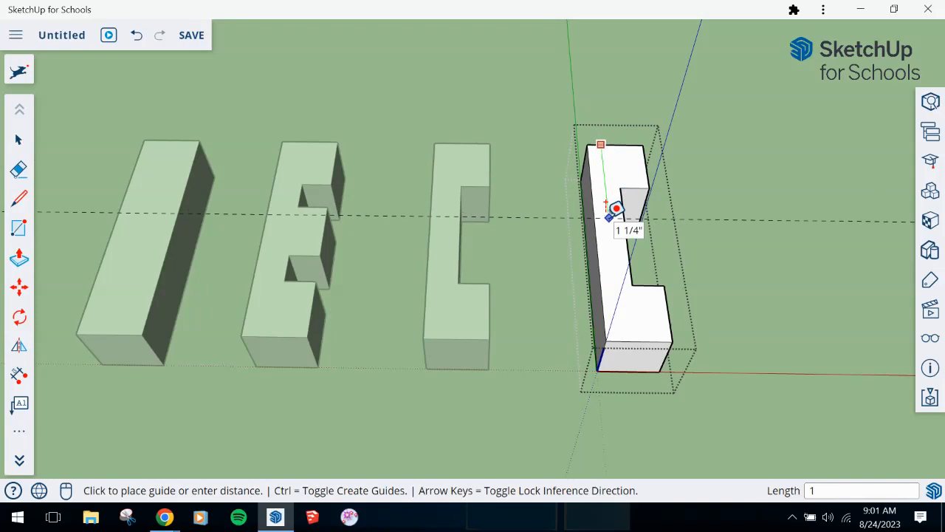
text(1/8)
click(606, 204)
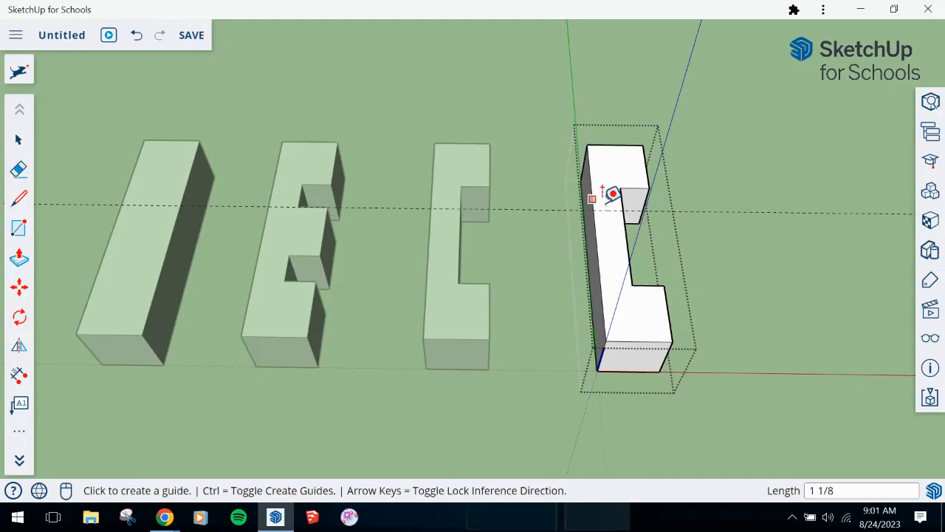
click(608, 210)
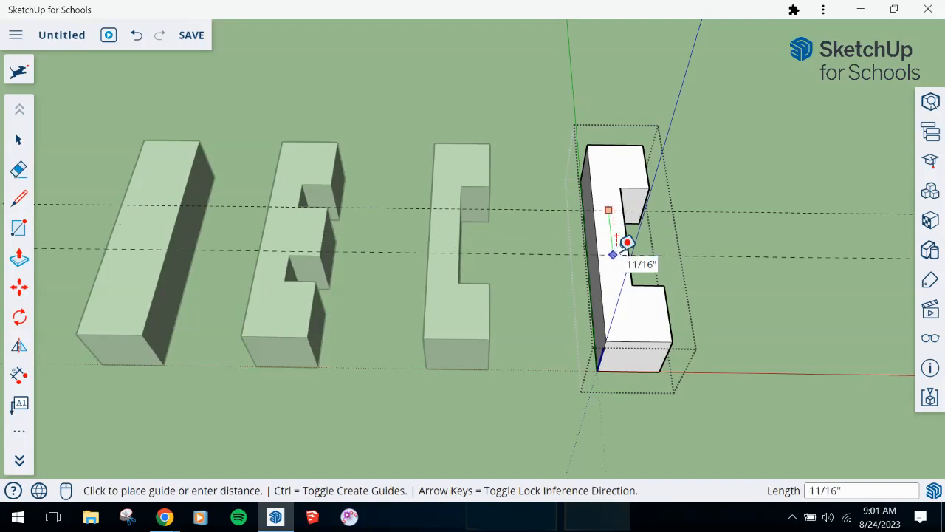
text(3/4)
key(Return)
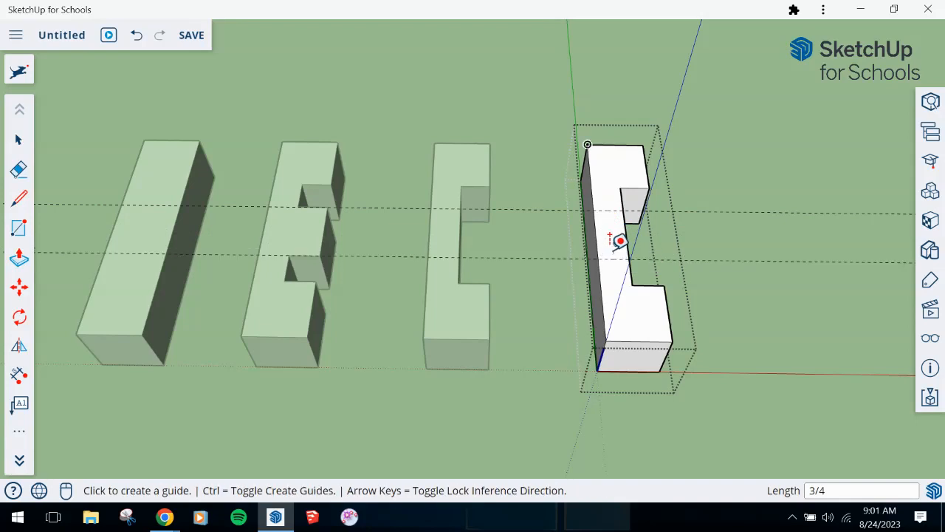
- Draw a 3/4" by 3/8" rectangle between the two guides on the fourth bar's top face
click(621, 247)
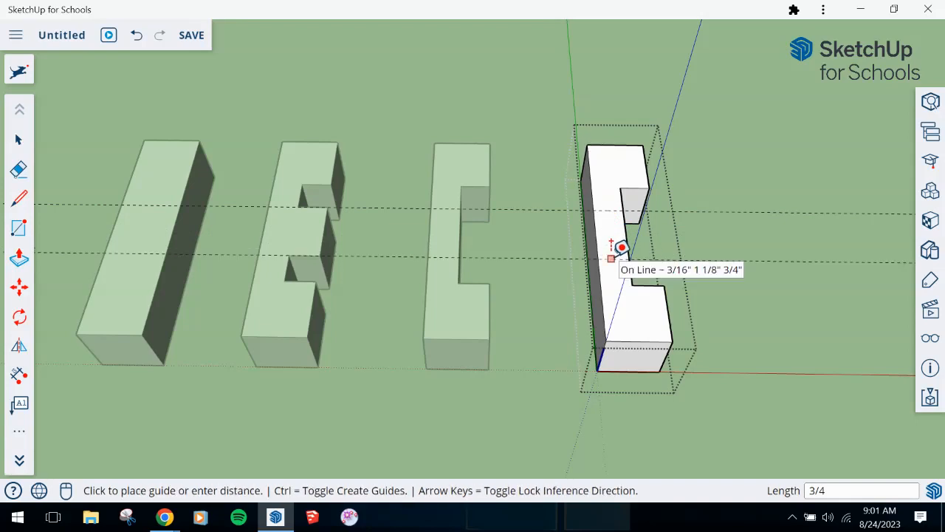
click(636, 328)
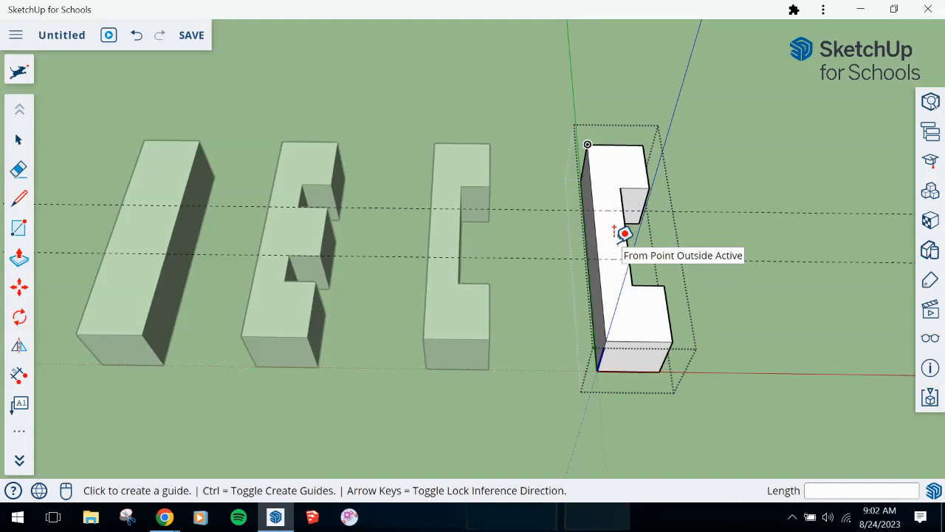
key(r)
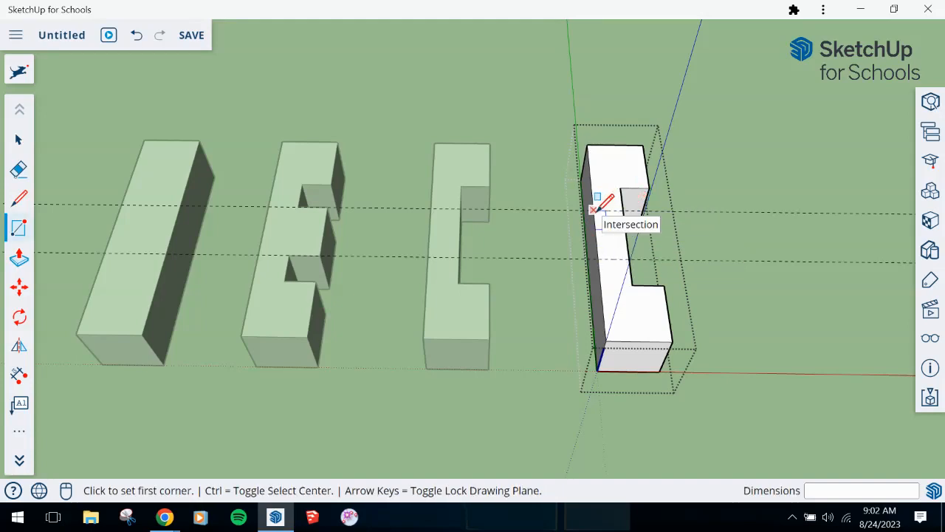
click(595, 209)
click(638, 248)
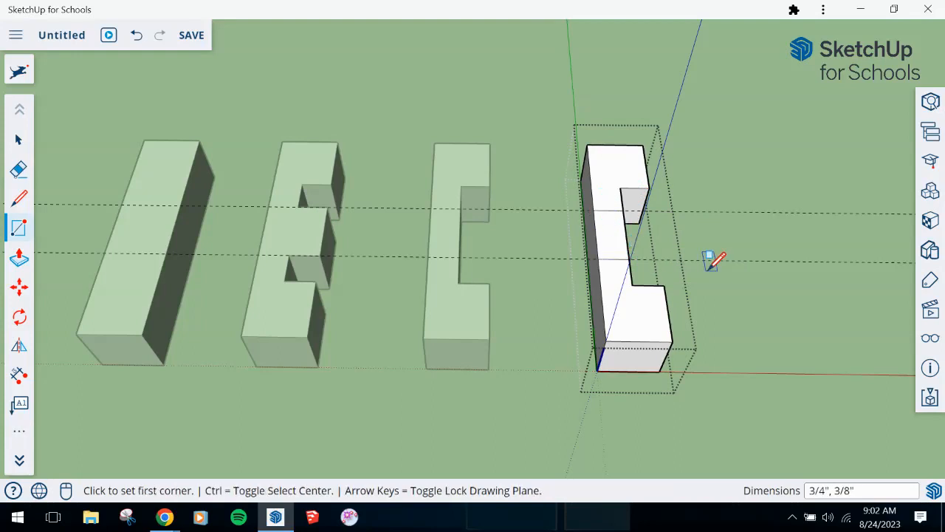
- Push the rectangle on the fourth bar's top face down 3/8" to cut a notch
key(p)
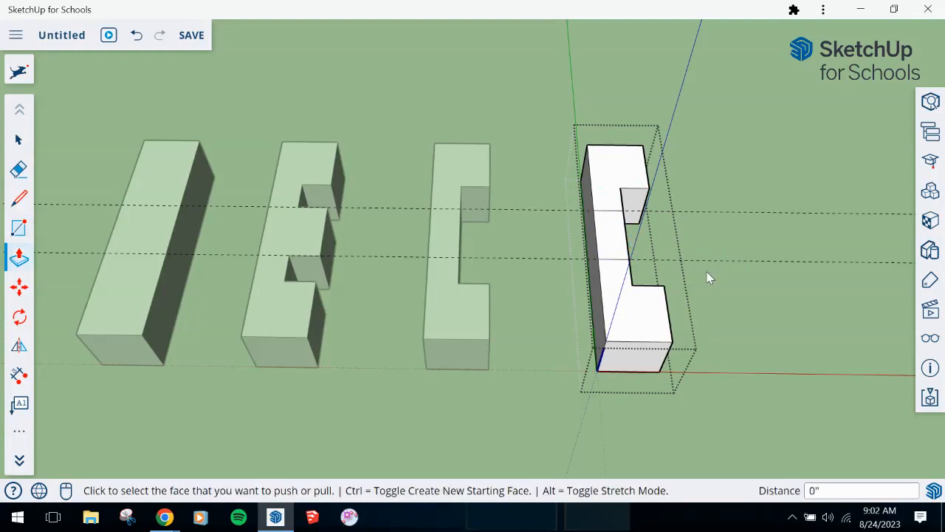
click(620, 250)
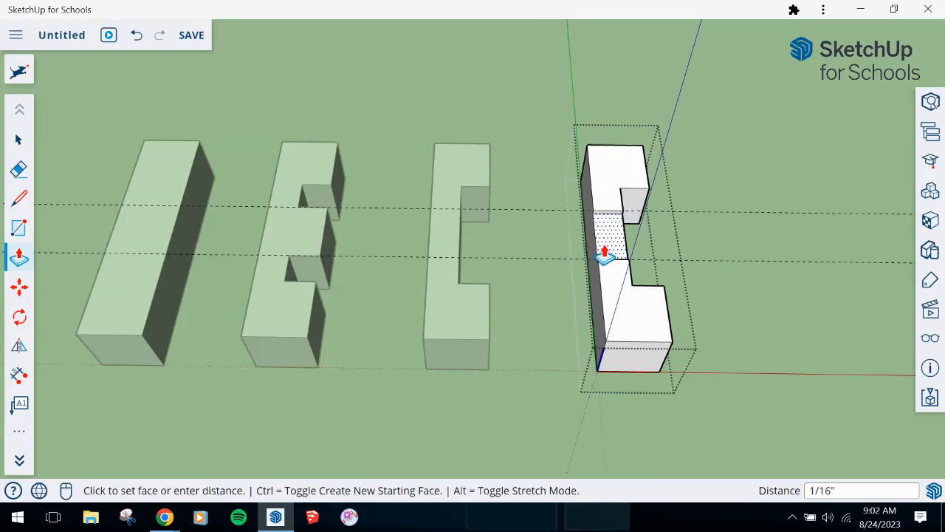
middle_drag(588, 268, 867, 155)
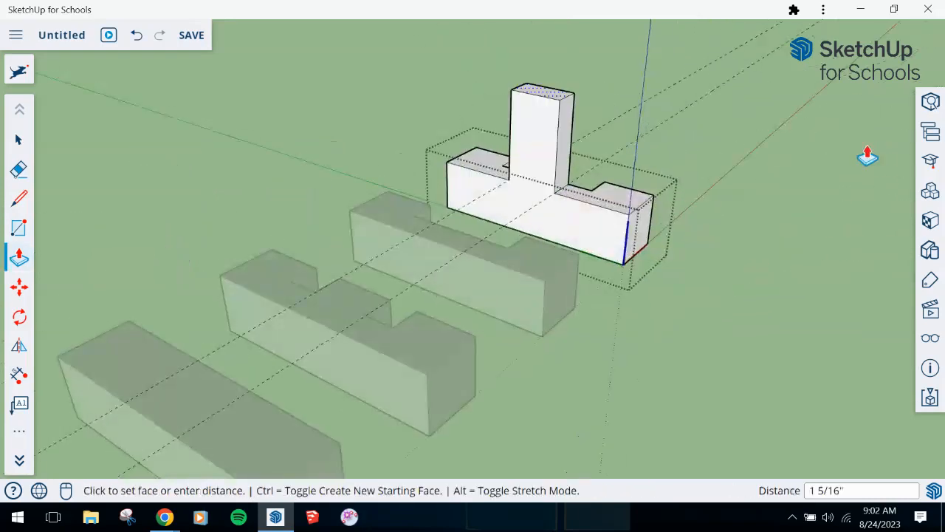
mouse_move(542, 212)
middle_down()
mouse_move(584, 228)
mouse_move(494, 249)
mouse_move(553, 220)
middle_up()
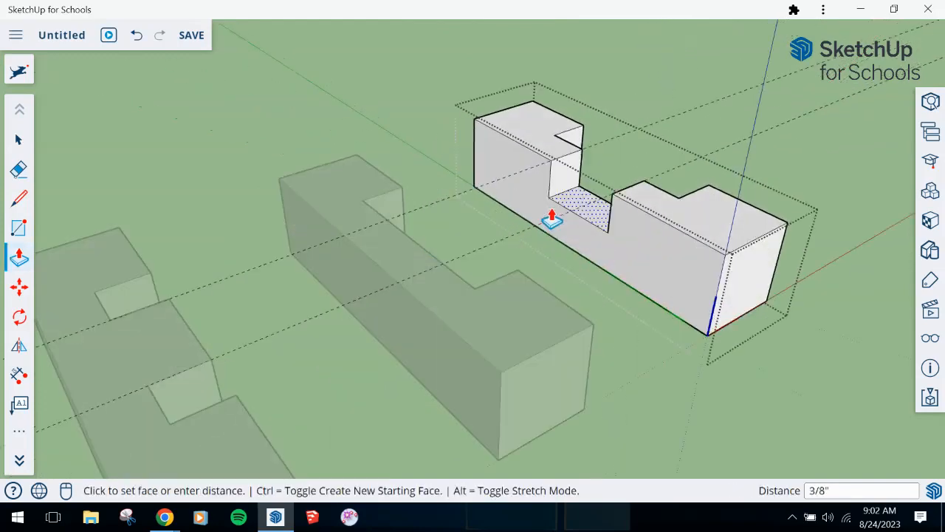
scroll(553, 219, up, 2)
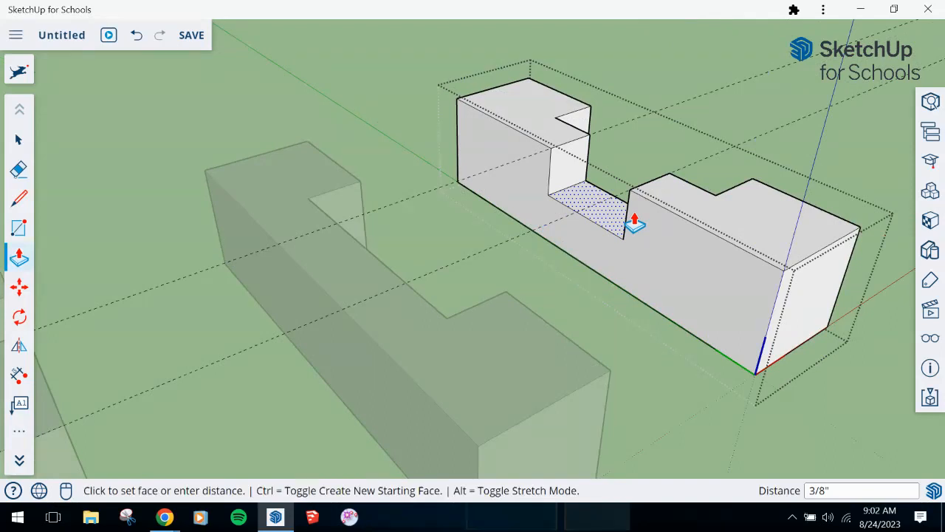
text(3/8)
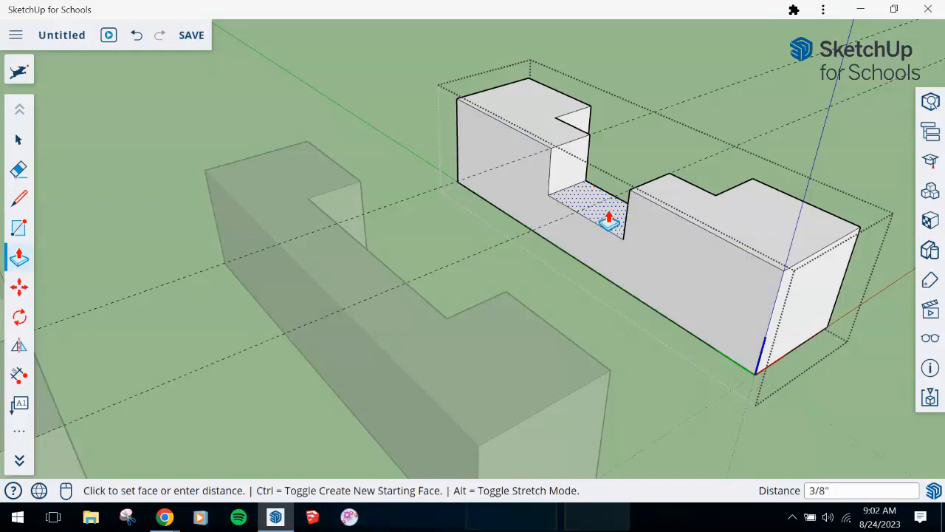
scroll(553, 245, down, 3)
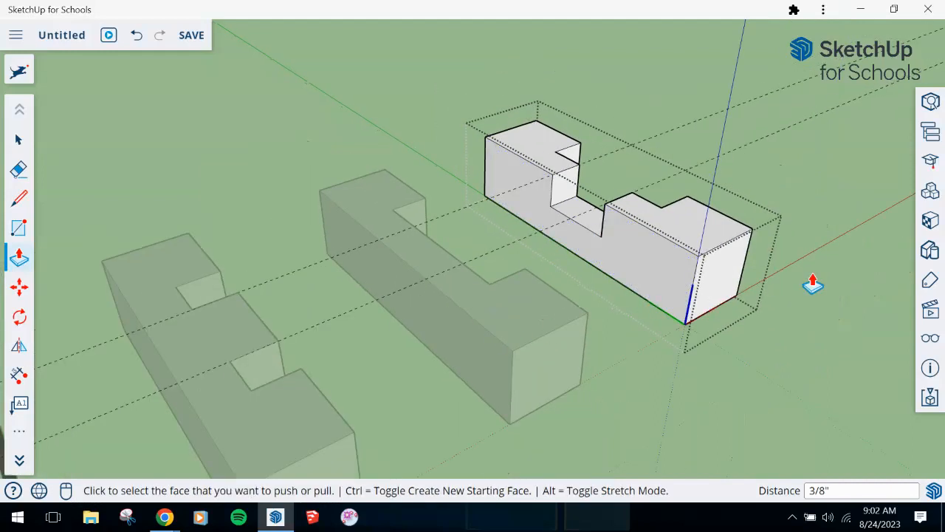
- Finish editing the fourth bar component and delete all guides from the model
key(space)
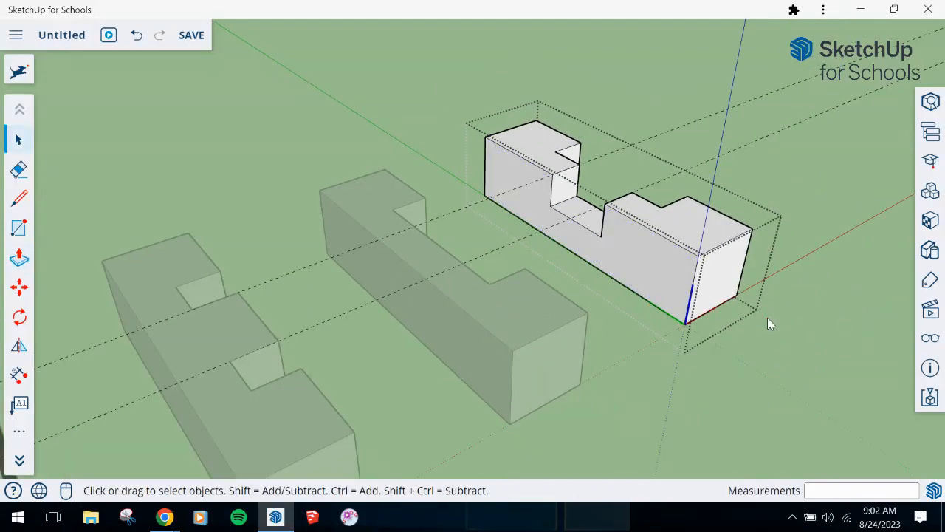
click(788, 375)
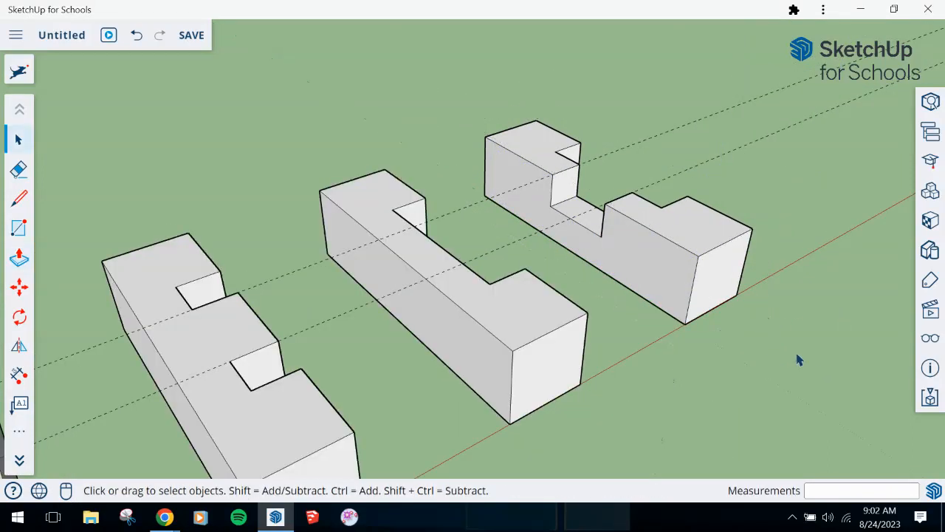
click(927, 339)
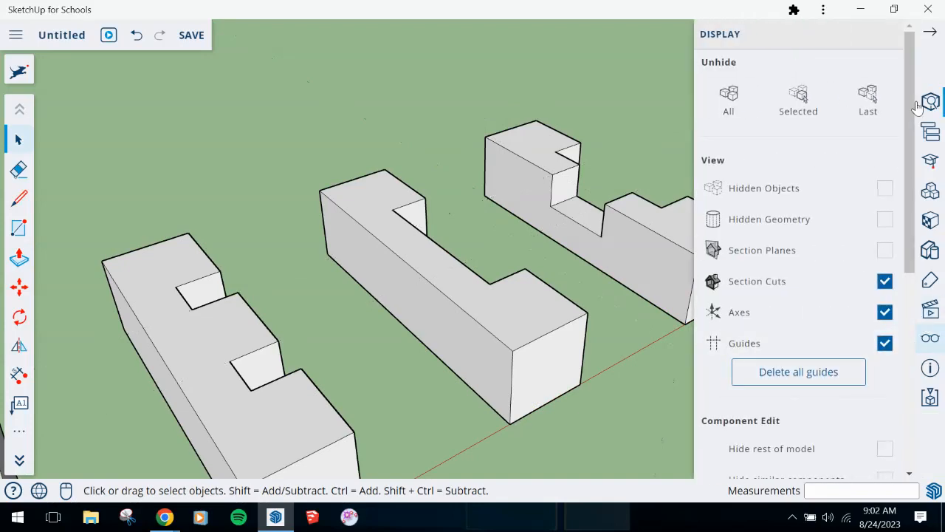
click(929, 32)
middle_drag(669, 286, 439, 414)
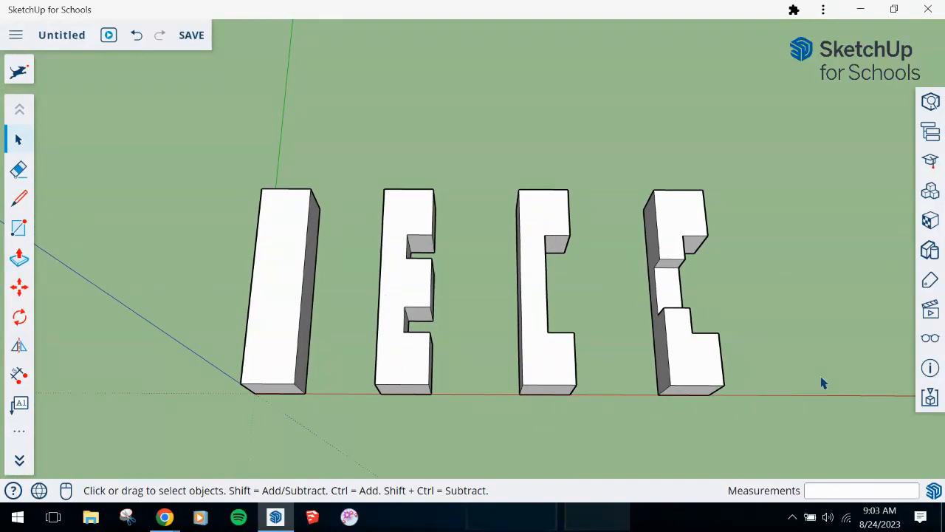
middle_drag(823, 382, 584, 230)
middle_drag(375, 120, 452, 278)
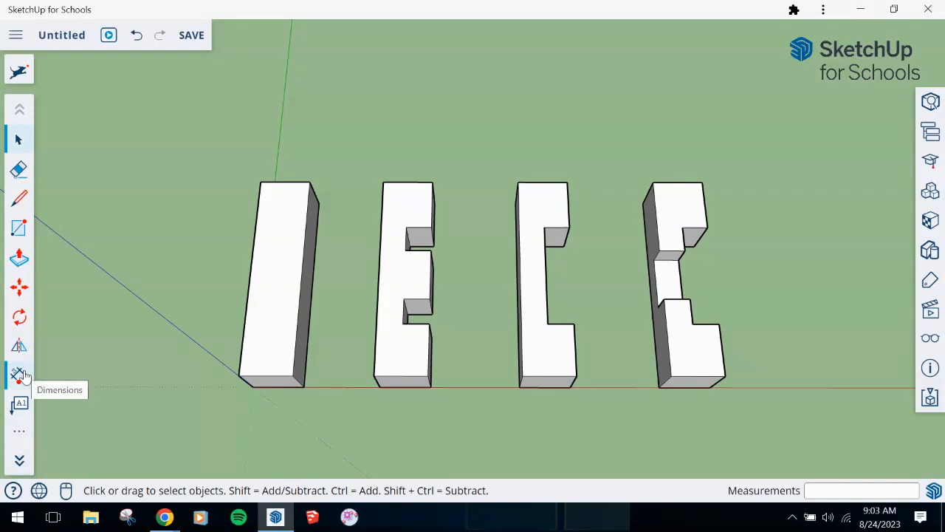
- Reorder the additional tools so that Split comes before Trim
click(15, 437)
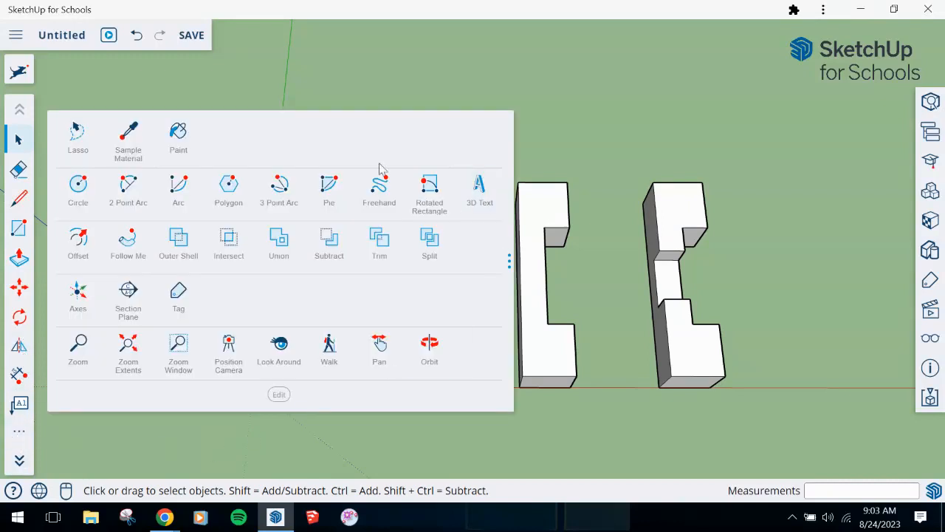
drag(393, 260, 430, 250)
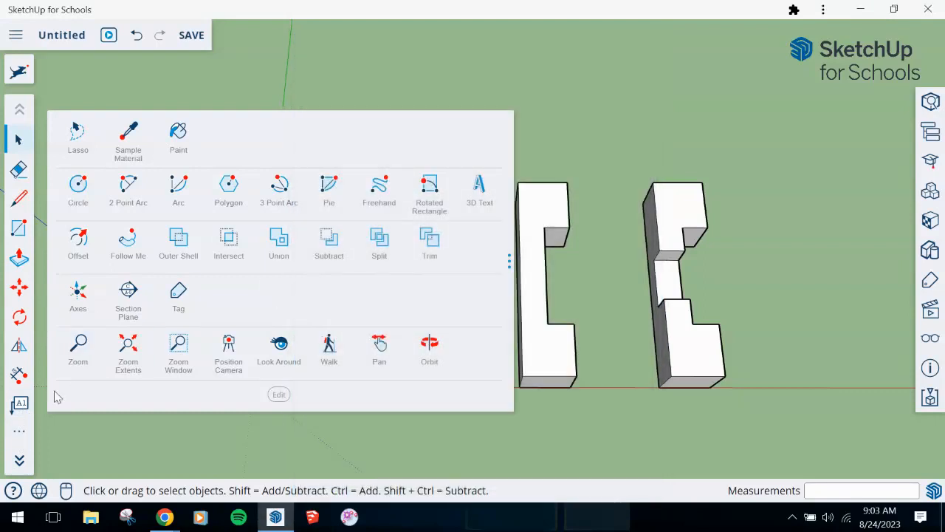
click(20, 434)
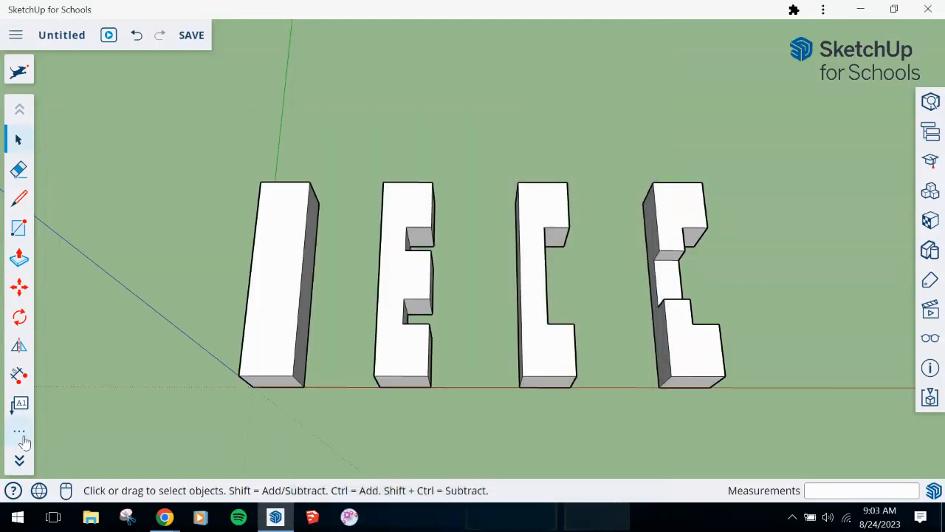
- Dimension the first bar's width along its far edge, placing the dimension on the top face
click(23, 376)
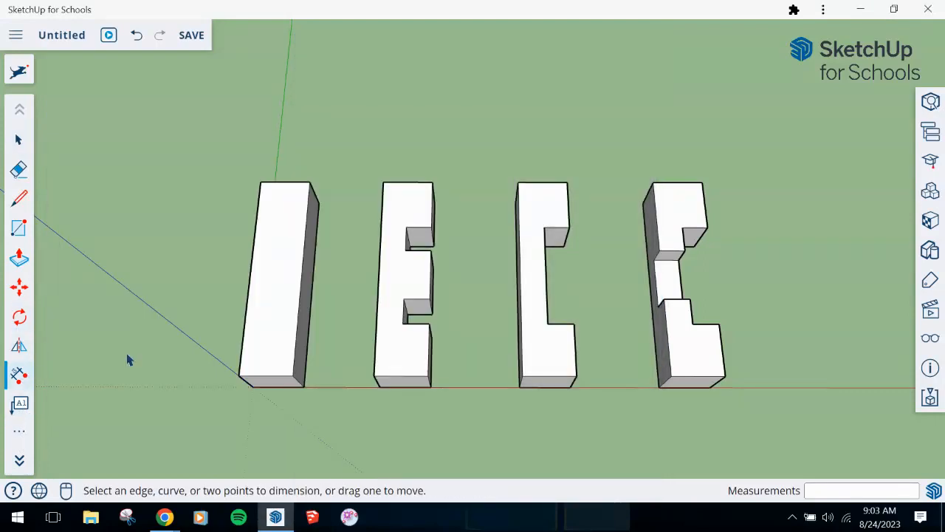
click(262, 186)
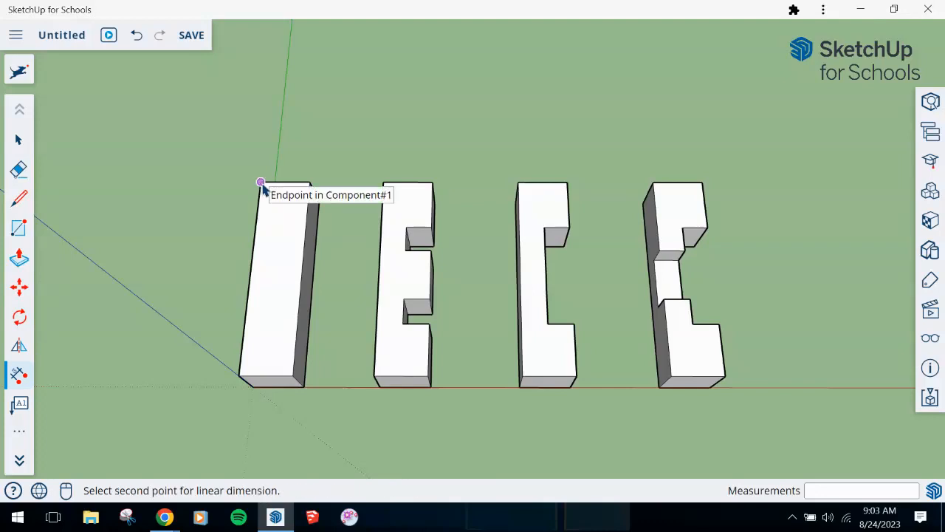
click(308, 189)
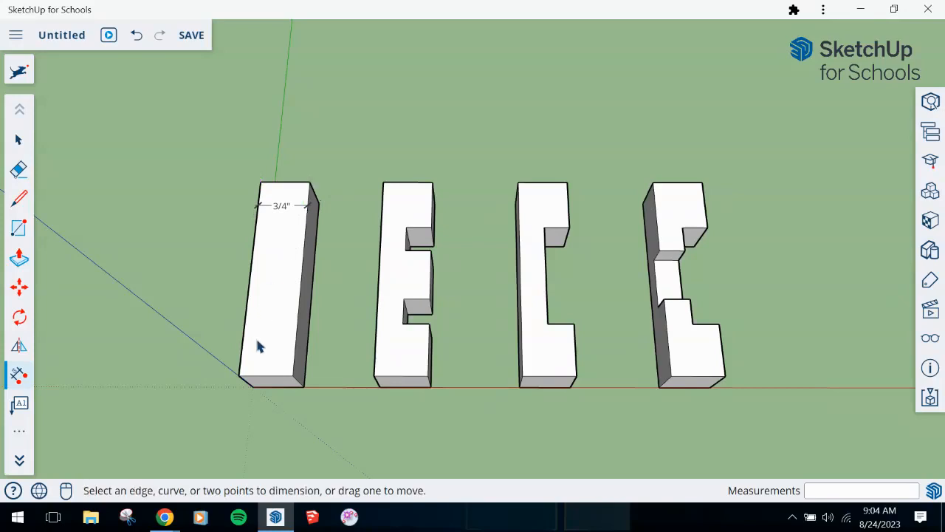
- Dimension the first bar's full length, placing the dimension on the top face just inside the long edge
click(240, 376)
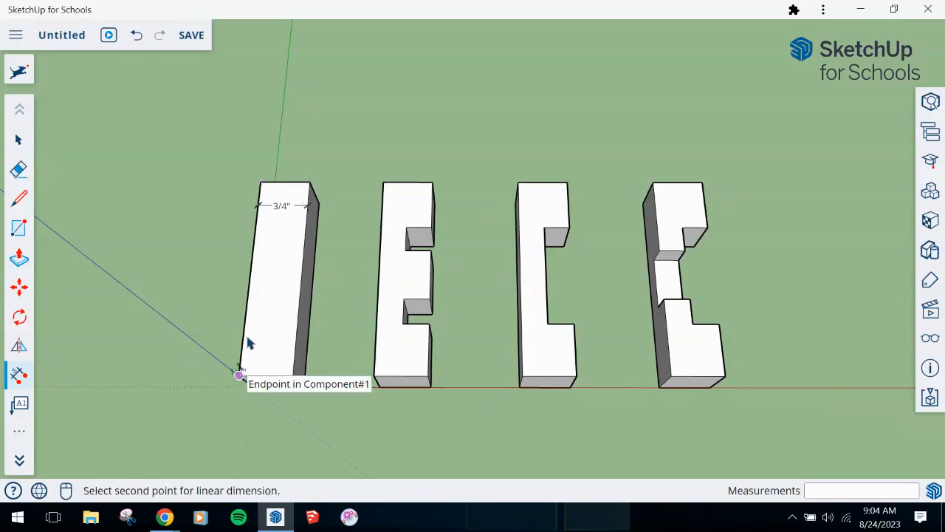
double_click(261, 185)
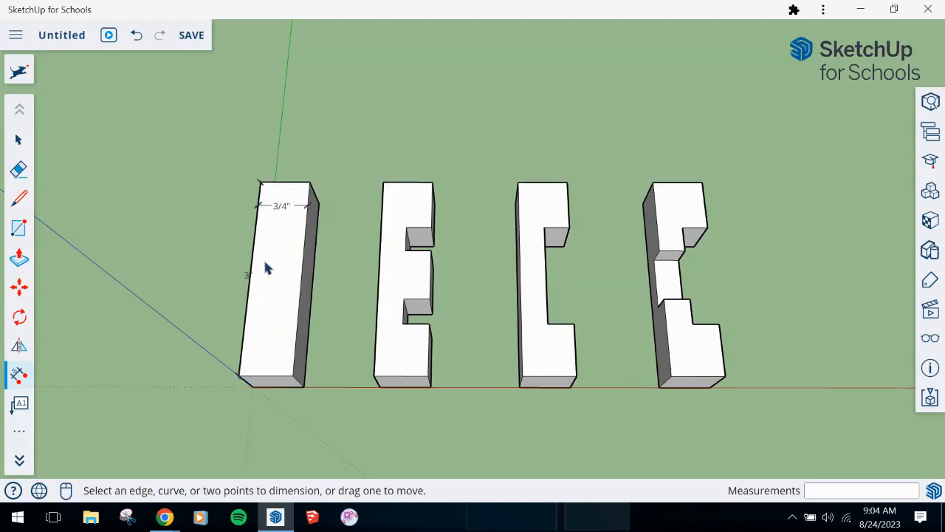
click(239, 375)
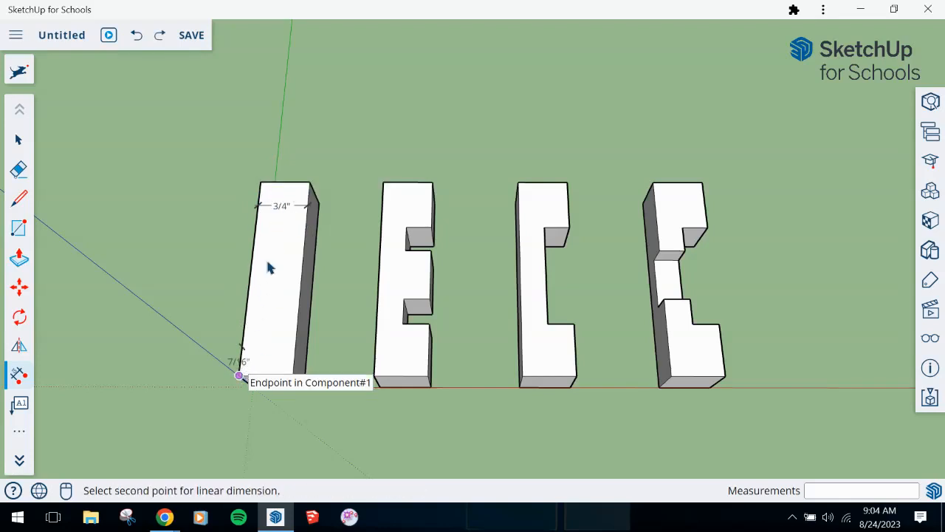
click(263, 189)
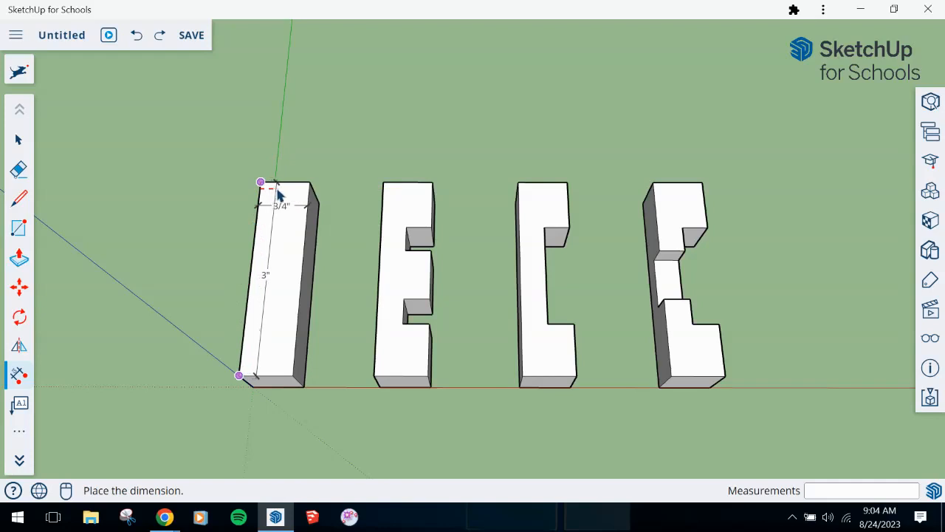
click(277, 195)
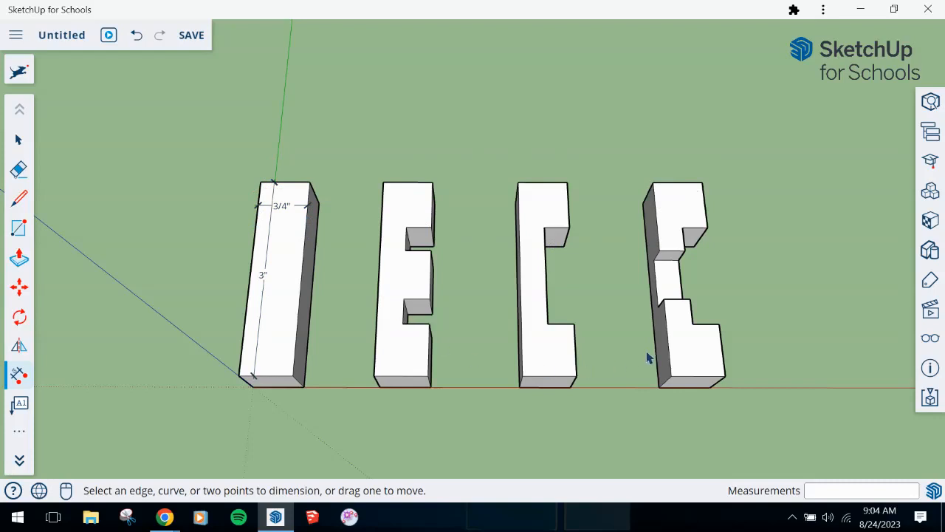
- Dimension the second bar's far end block outside its notched side, and the far notch's width on the top face
click(432, 227)
click(432, 182)
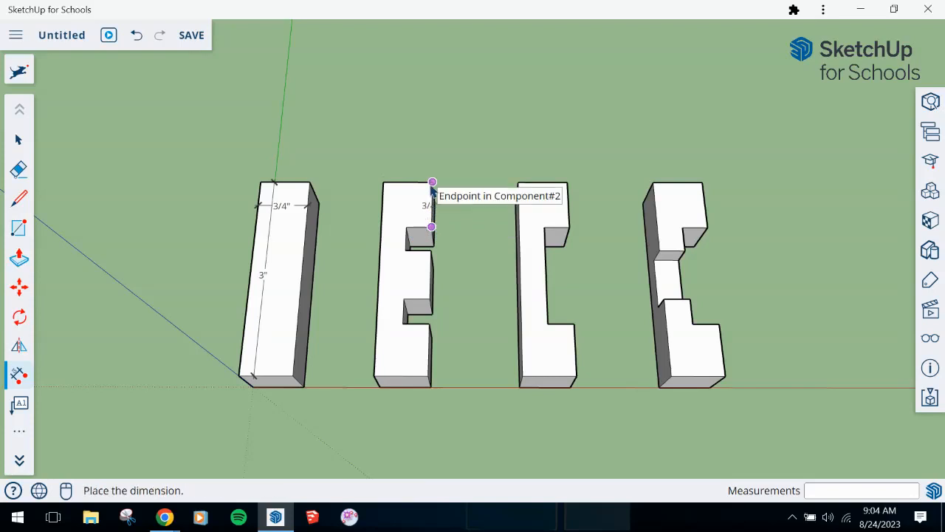
click(457, 194)
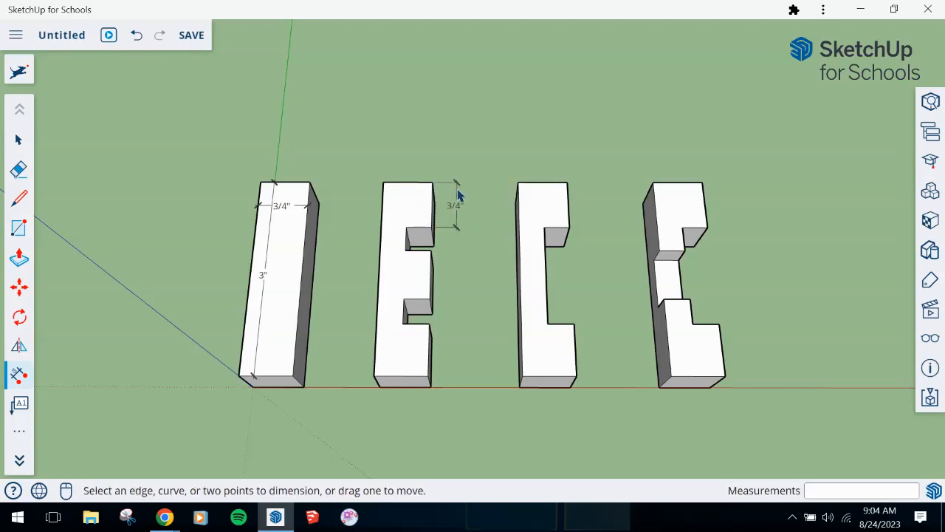
click(406, 227)
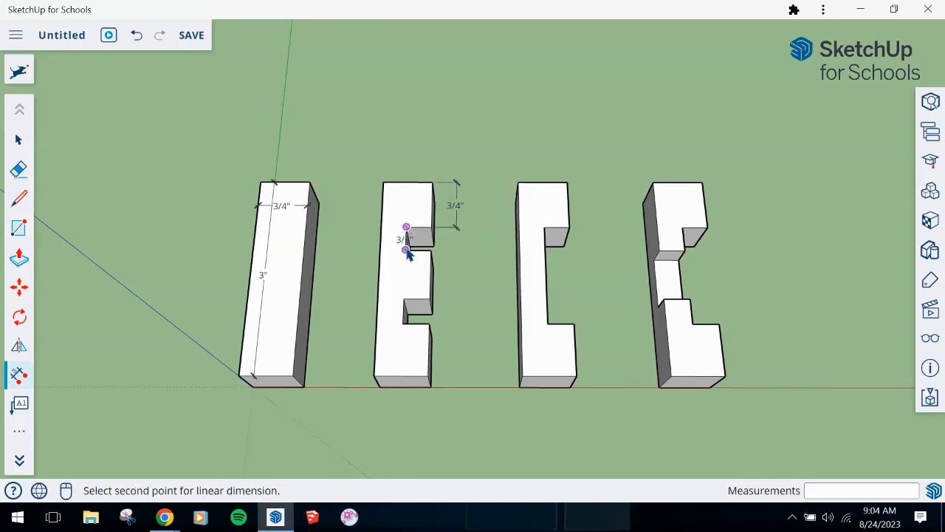
click(405, 250)
click(394, 252)
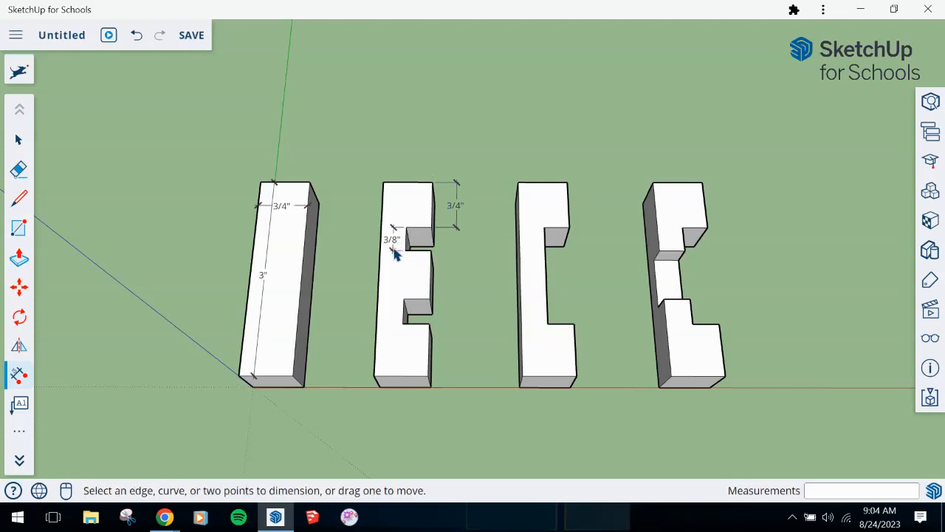
- Dimension the second bar's middle block outside its notched side, and the near notch's width on the top face
click(430, 250)
click(429, 298)
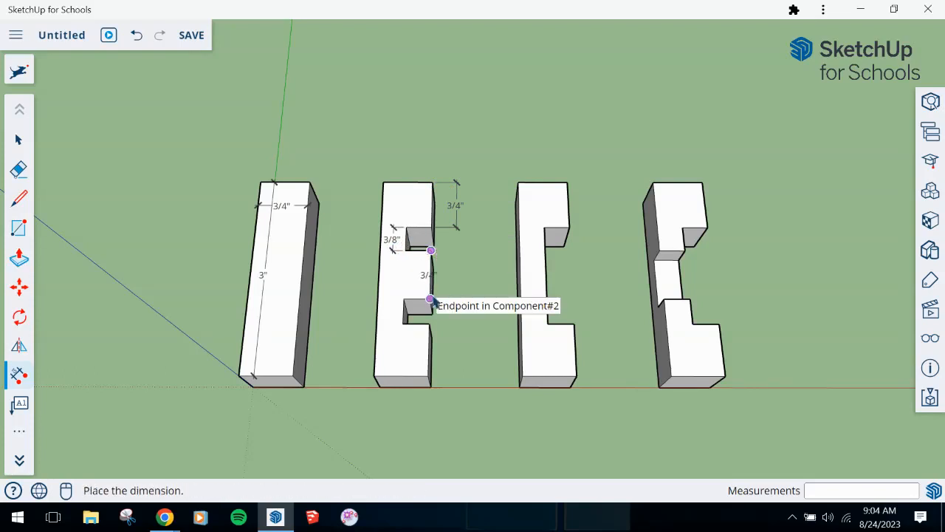
click(453, 299)
click(404, 299)
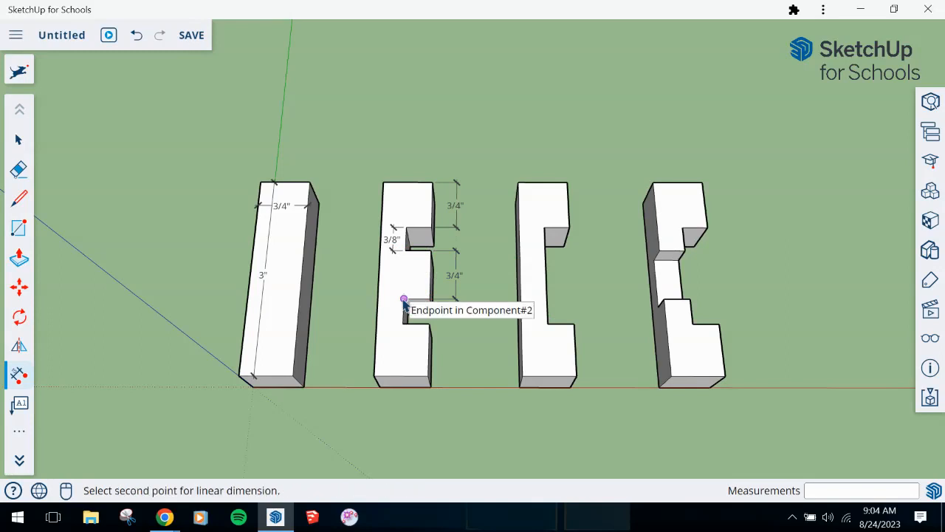
click(404, 324)
click(392, 326)
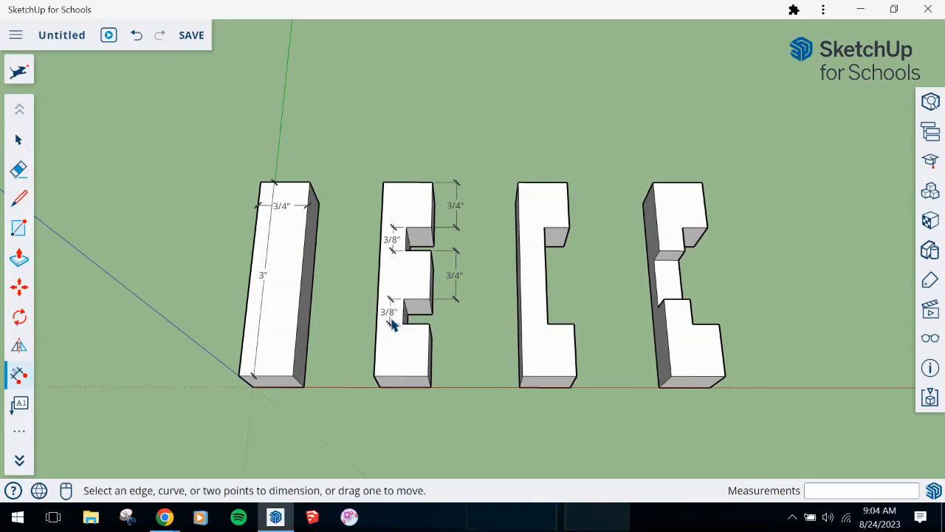
- Dimension the length of the second bar's near end block, placing the dimension outside its notched side
click(429, 324)
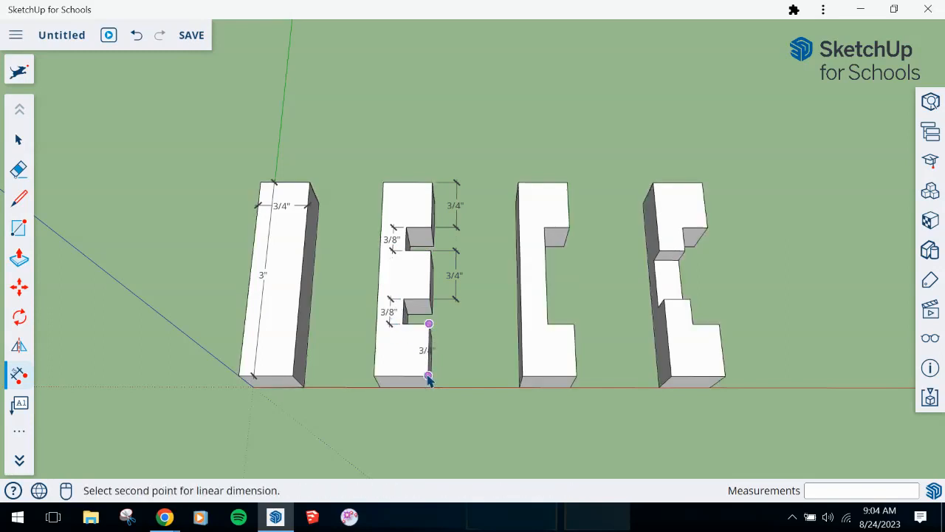
click(429, 375)
click(457, 375)
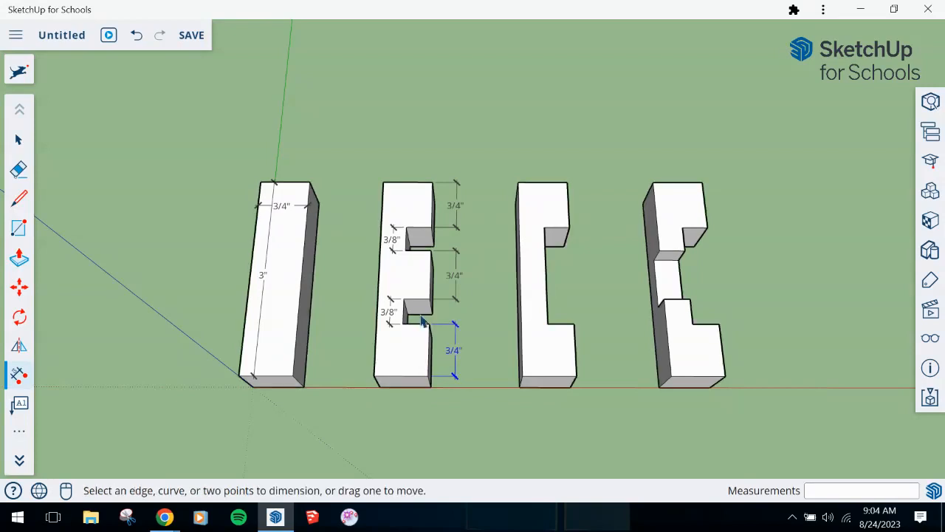
- Dimension the depth of the second bar's far and near notches, placing both dimensions on the top face just beyond each notch
scroll(425, 300, up, 2)
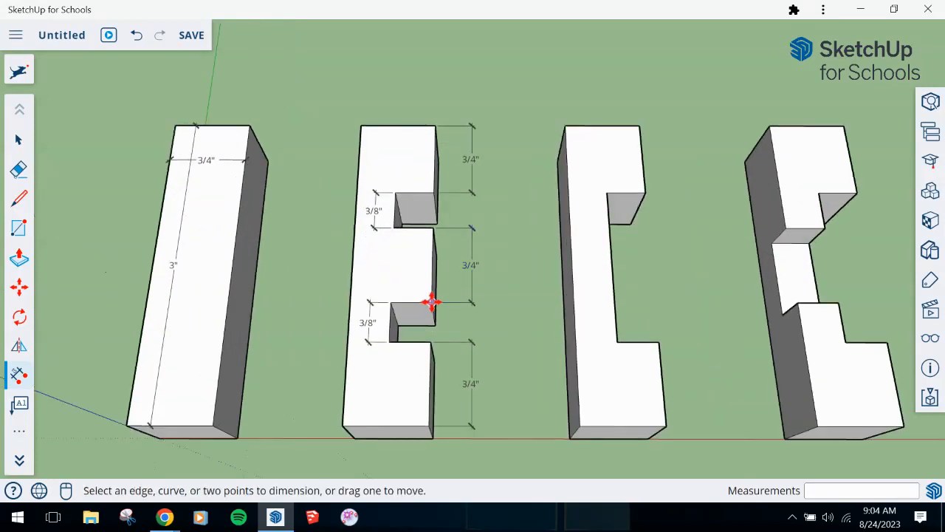
click(433, 193)
click(397, 194)
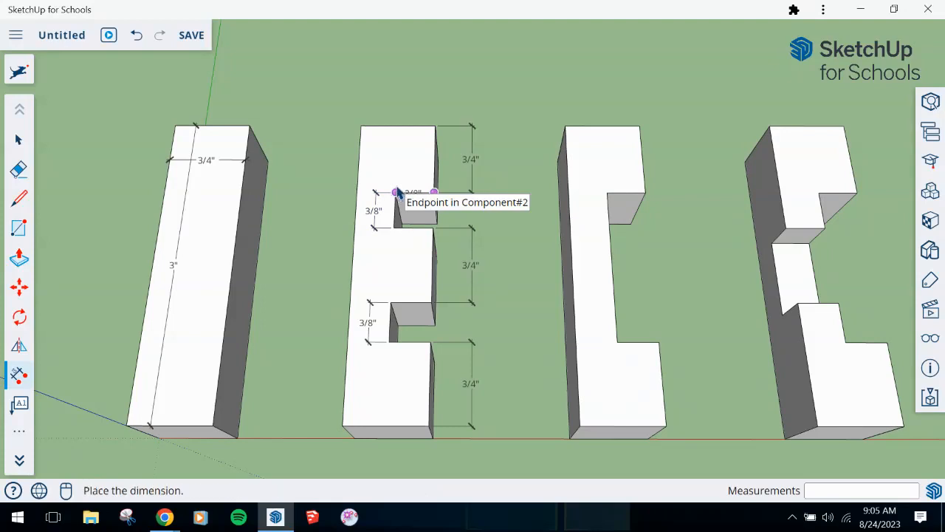
click(403, 178)
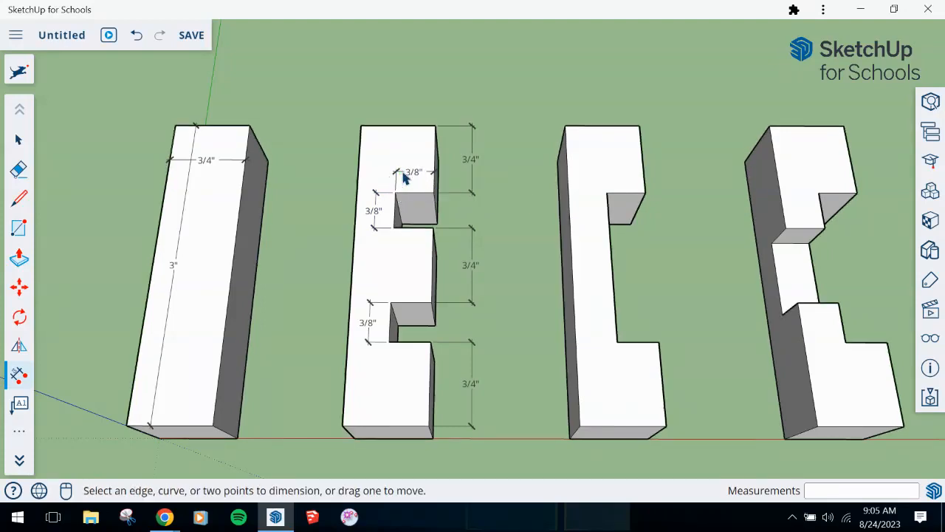
click(431, 305)
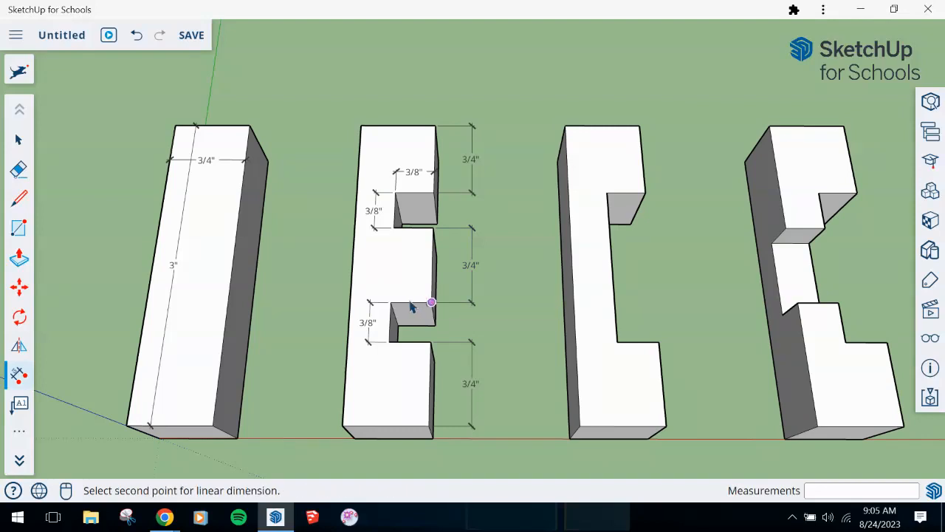
click(390, 303)
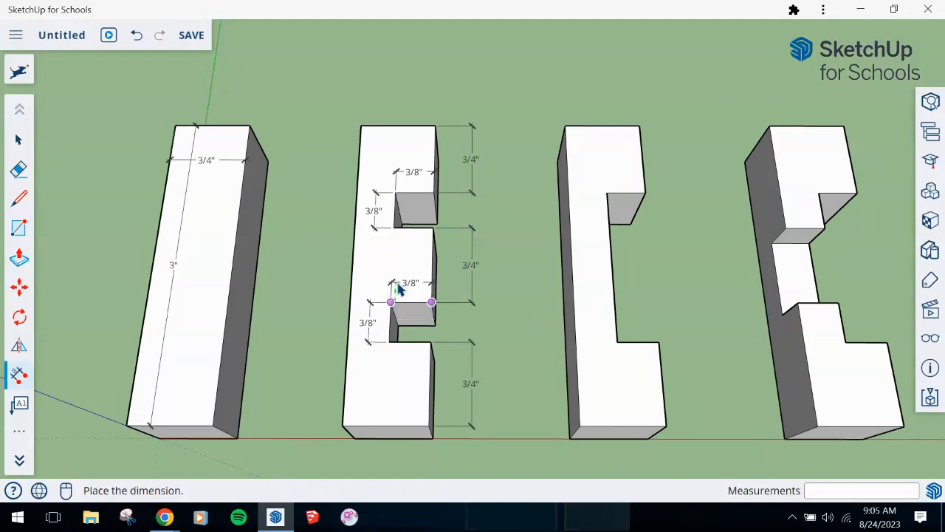
click(398, 289)
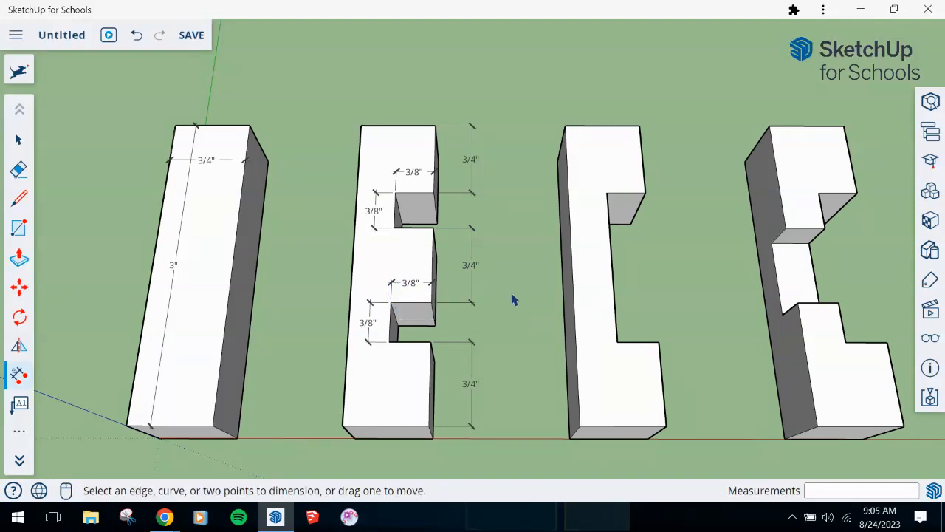
- Dimension the third bar's notch depth on the far block's top face, and the far block's length outside the notched side
click(607, 193)
click(645, 193)
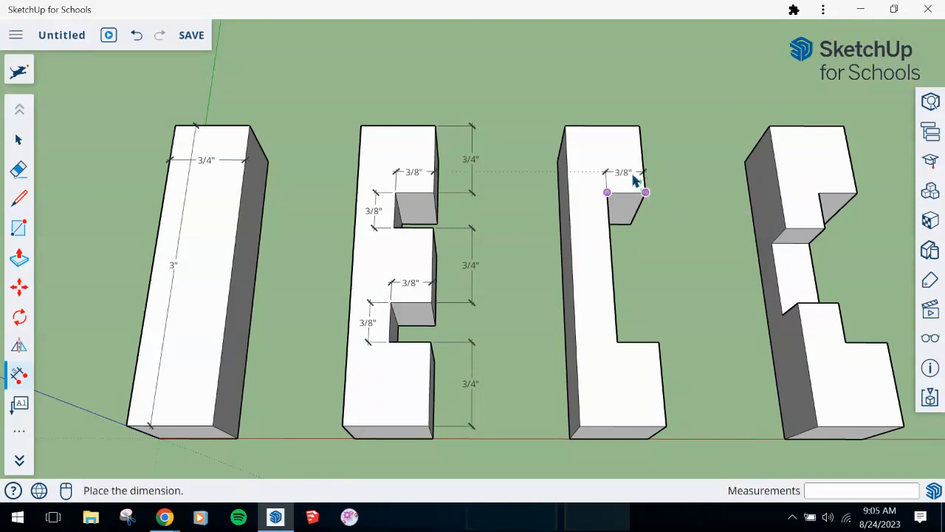
click(633, 181)
click(640, 127)
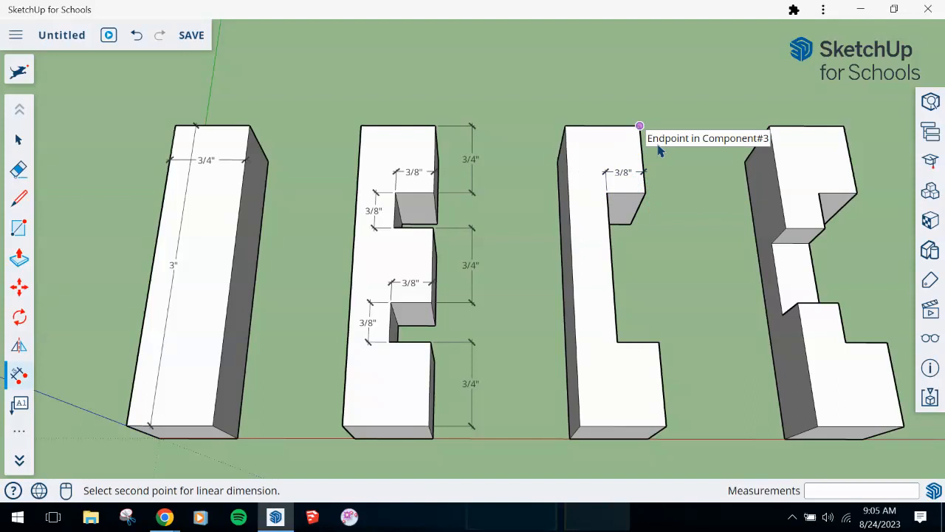
click(646, 193)
click(666, 195)
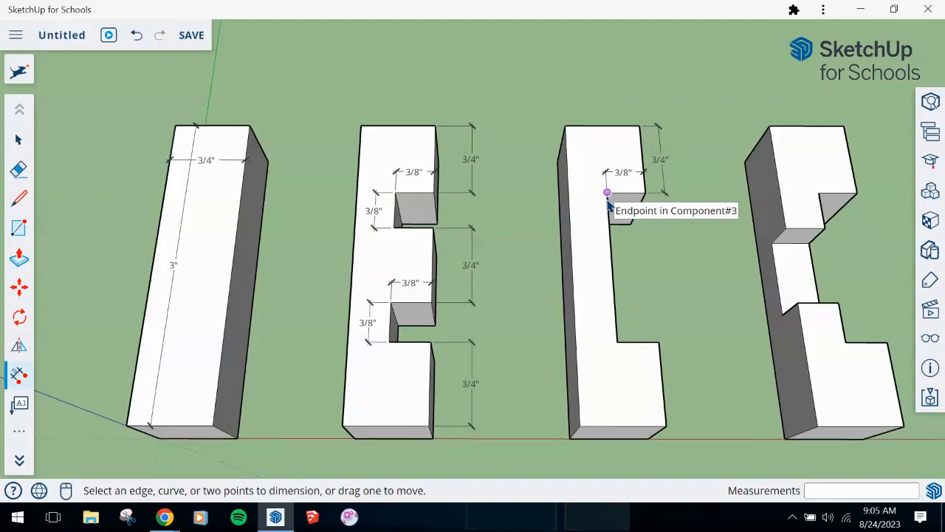
- Dimension the length of the third bar's notch along its inner edge, placing the dimension on the top face
click(607, 198)
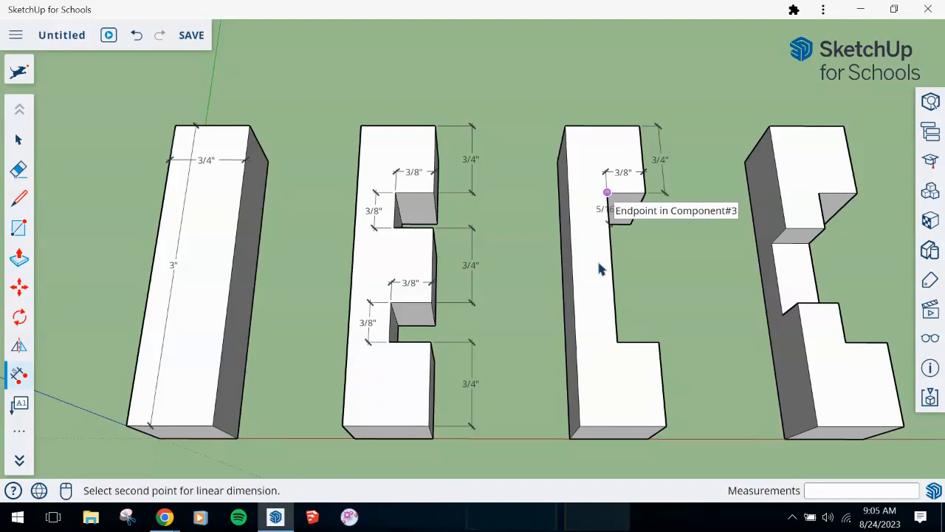
click(618, 344)
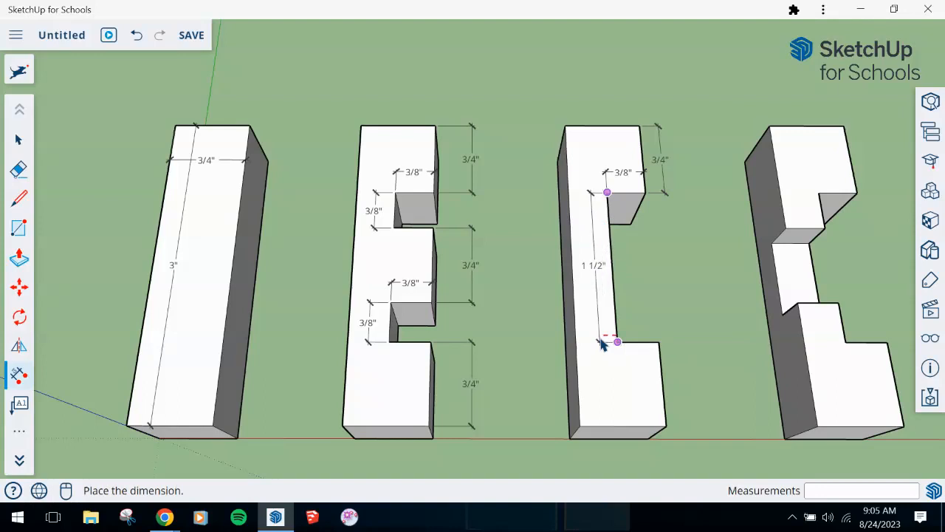
click(602, 343)
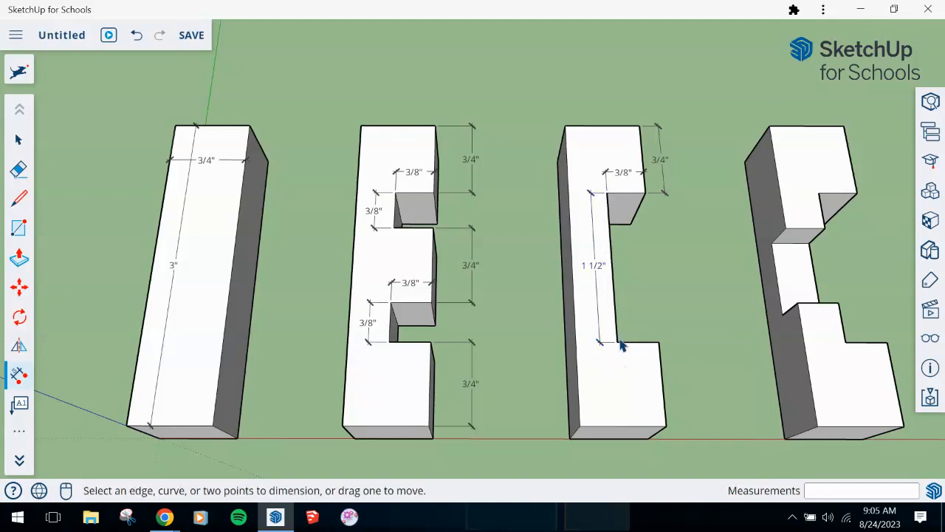
- Dimension the third bar's notch depth on the near block's top face, and the near block's length outside the notched side
click(619, 343)
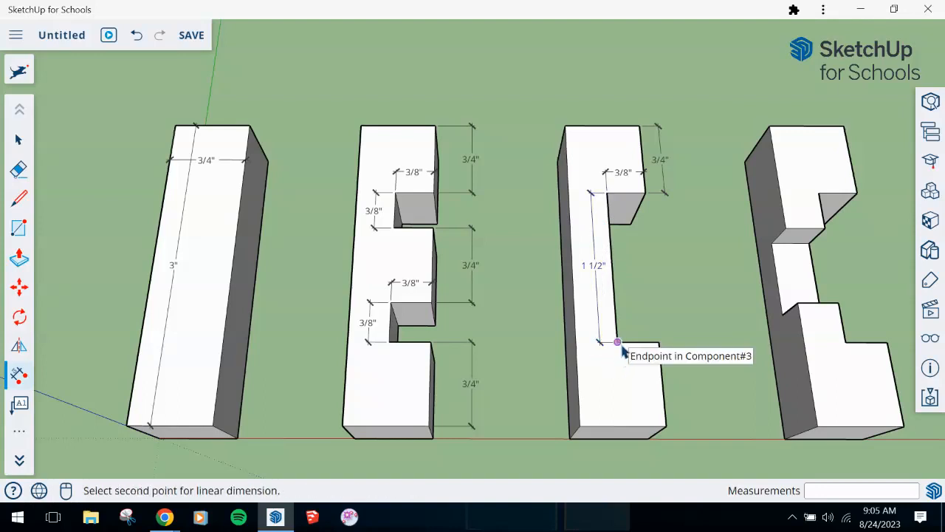
click(659, 344)
click(656, 373)
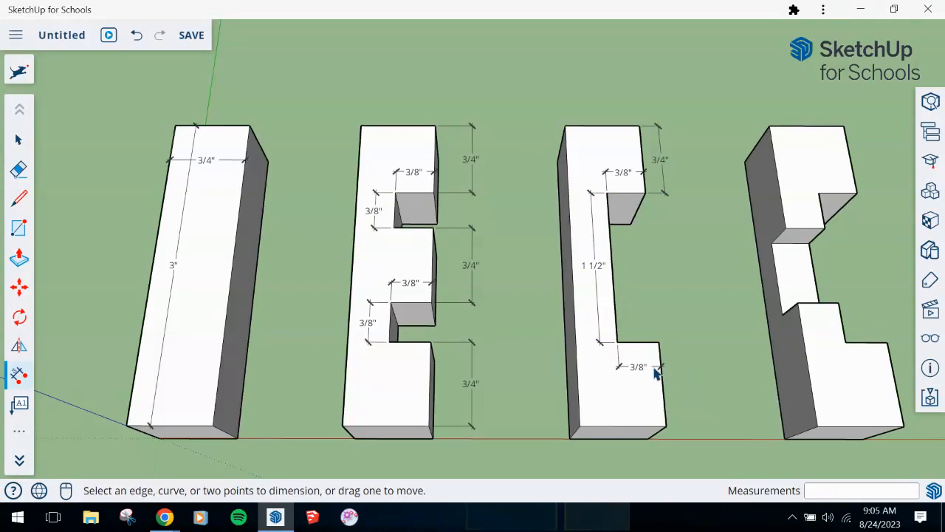
click(666, 426)
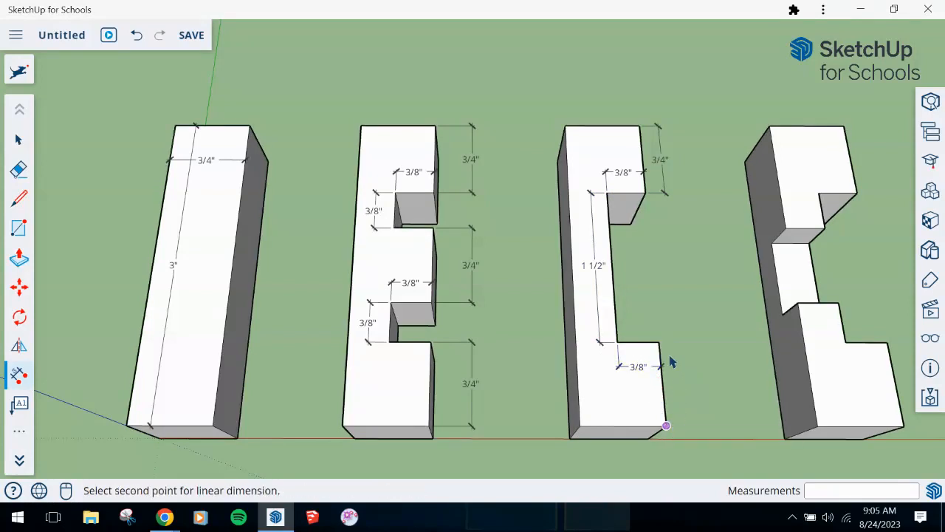
click(658, 343)
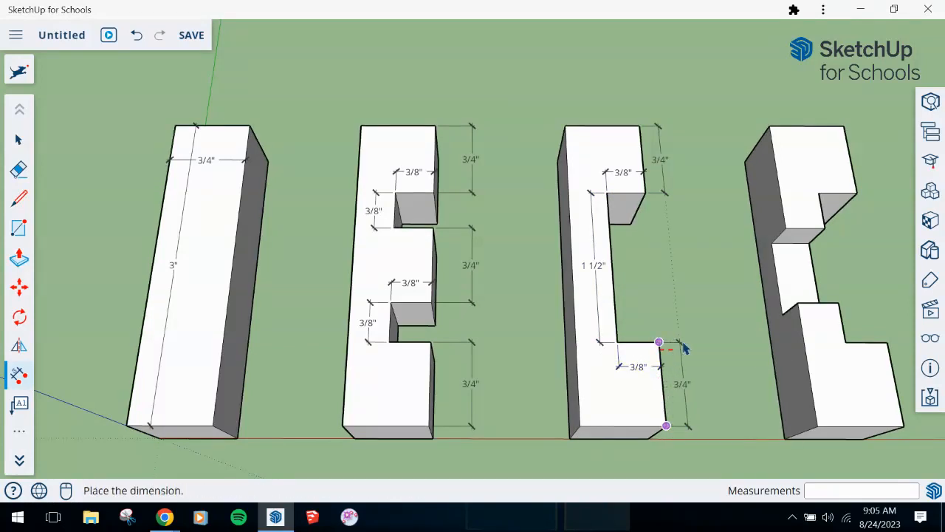
click(685, 349)
- Dimension the fourth bar's side notch depth and the width of the remaining narrow section, placing both on the far block's top face
middle_drag(746, 332, 325, 388)
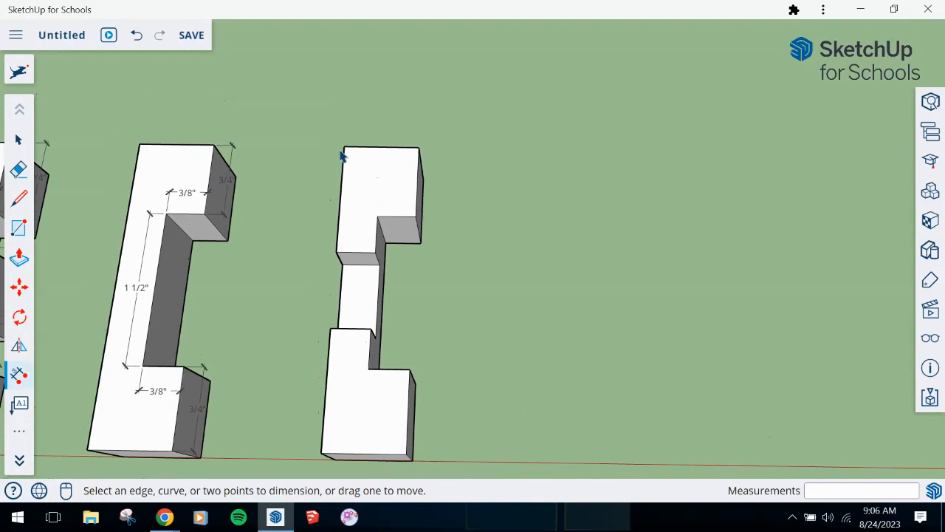
click(415, 216)
click(379, 218)
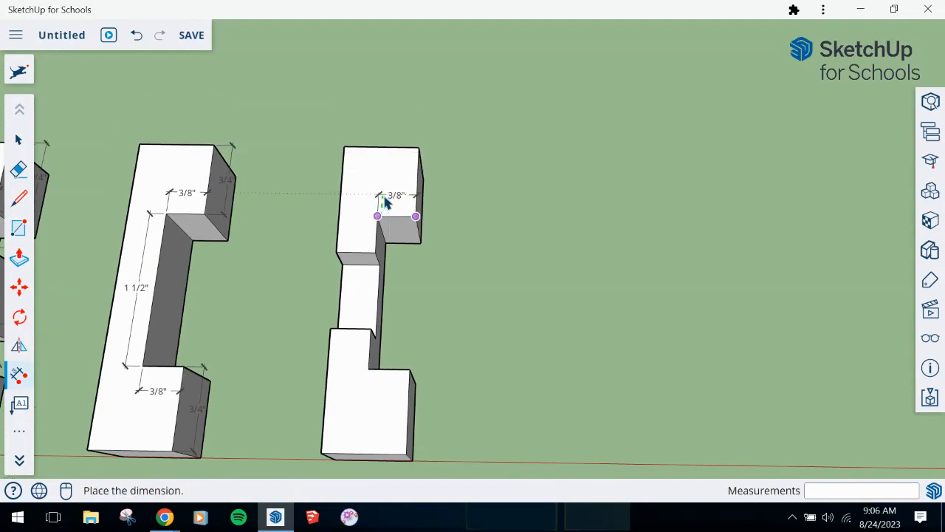
click(384, 203)
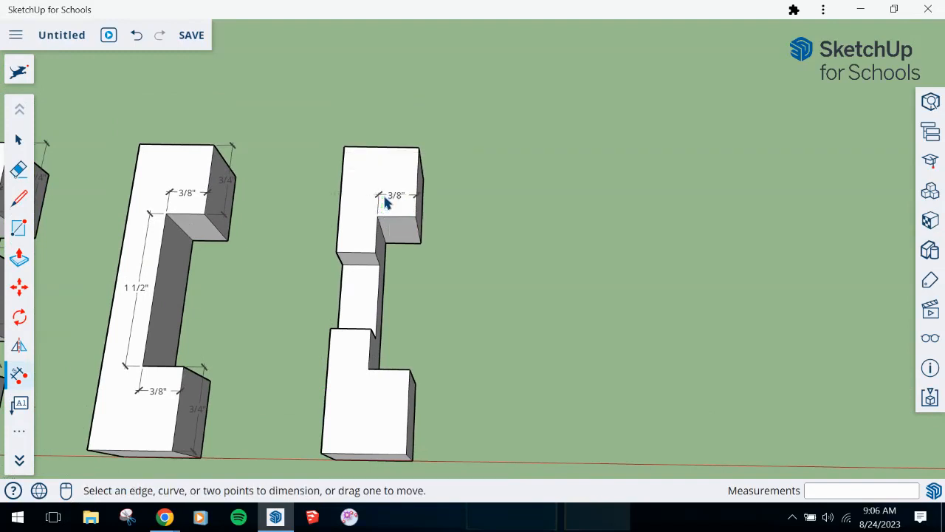
click(376, 252)
click(336, 251)
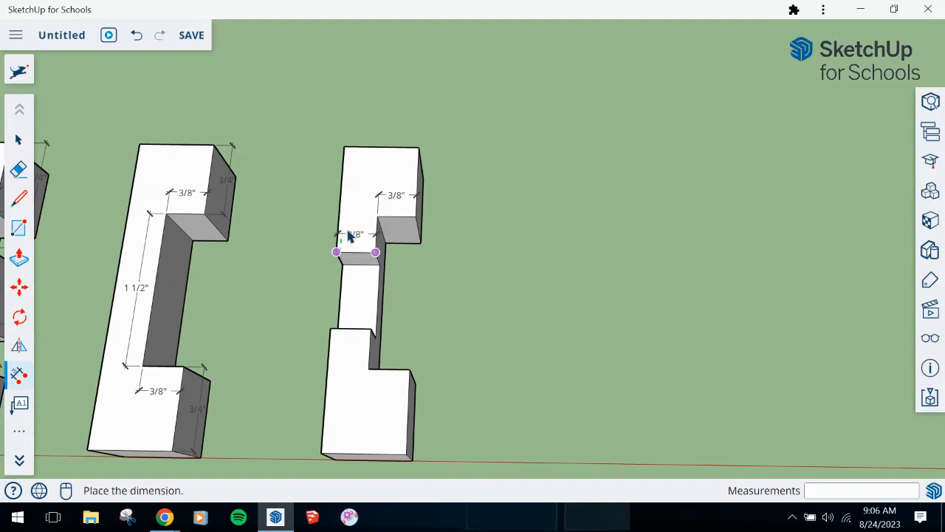
click(350, 235)
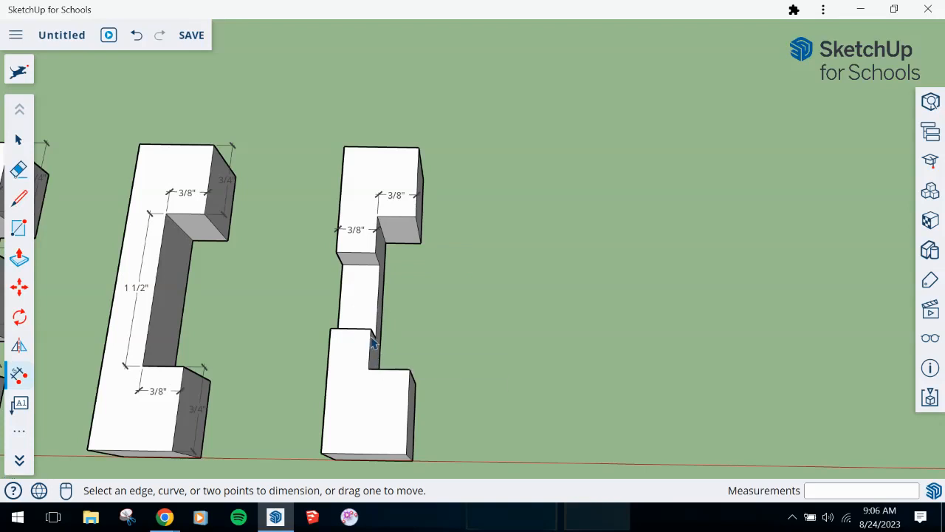
- Dimension the full length of the fourth bar's side notch, placing the dimension outside the notched side
click(409, 370)
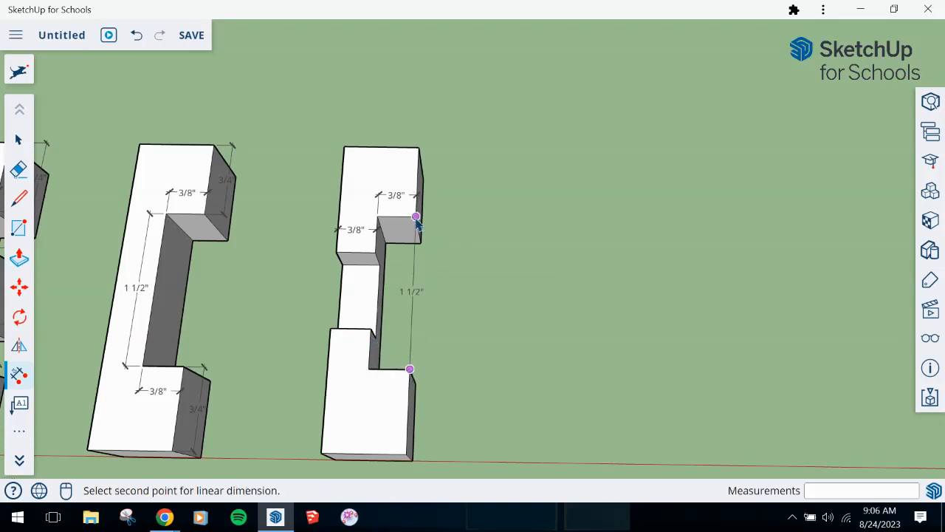
click(416, 218)
click(448, 233)
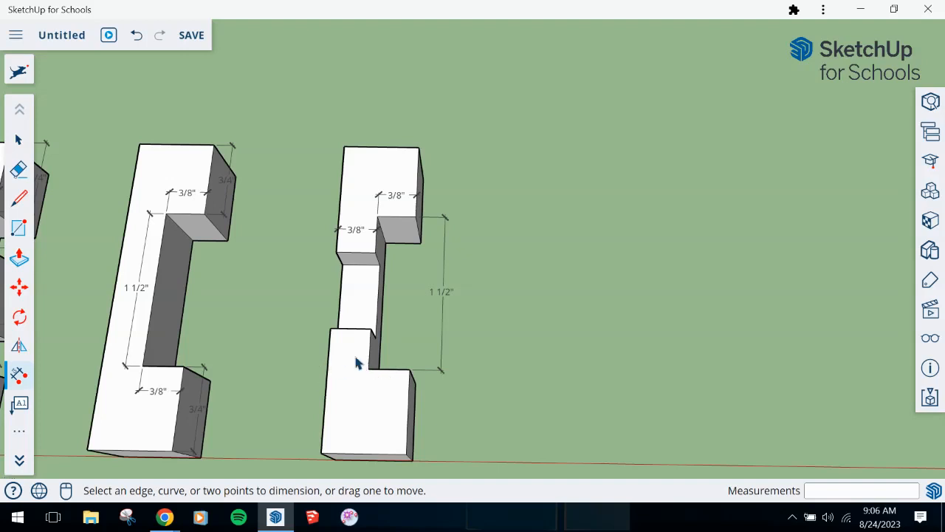
- Dimension the vertical depth of the fourth bar's top recess at its far wall, placing the dimension off the un-notched side
middle_drag(320, 395, 610, 275)
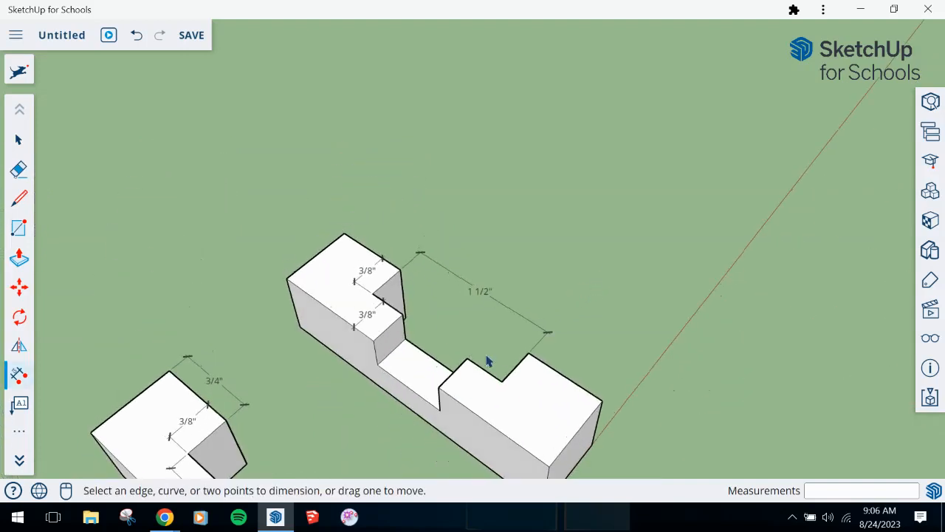
click(378, 365)
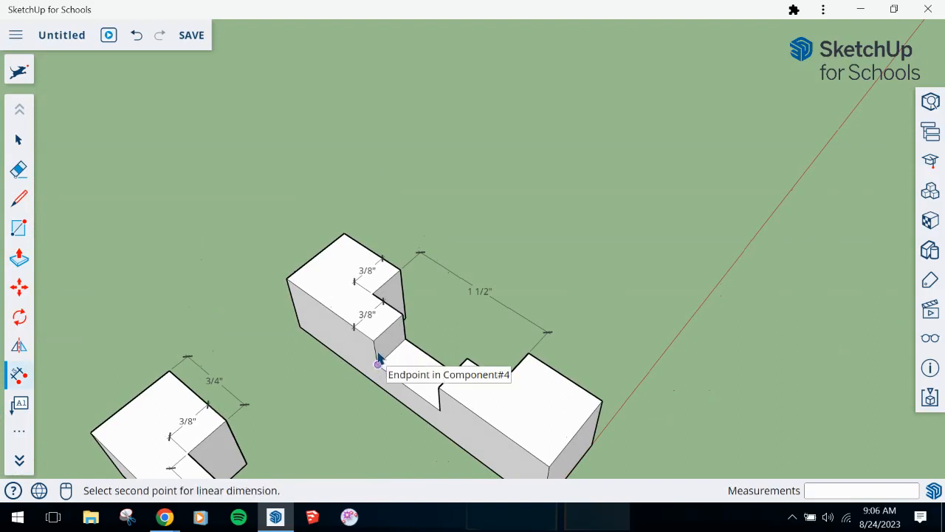
click(374, 341)
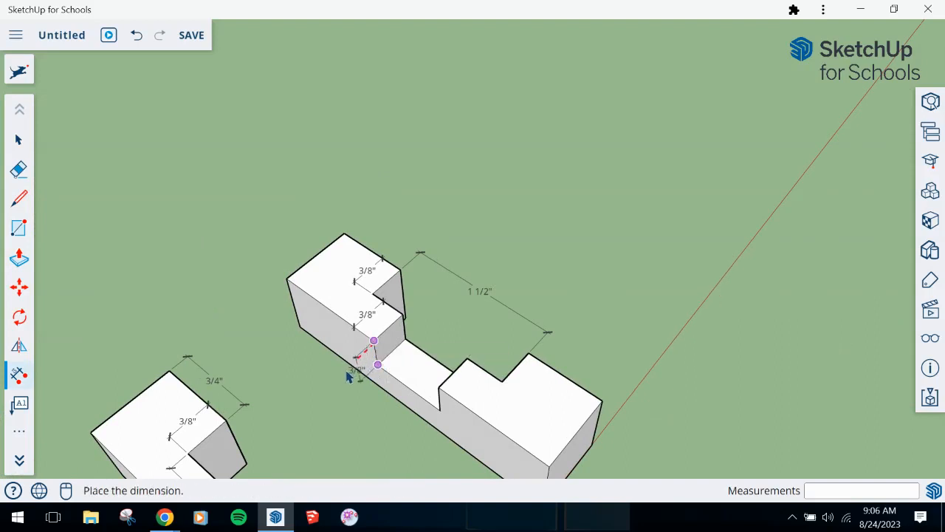
click(345, 378)
- Dimension the length of the fourth bar's top recess along its outer edge, placing the dimension on the recess floor
middle_drag(369, 395, 469, 290)
click(469, 275)
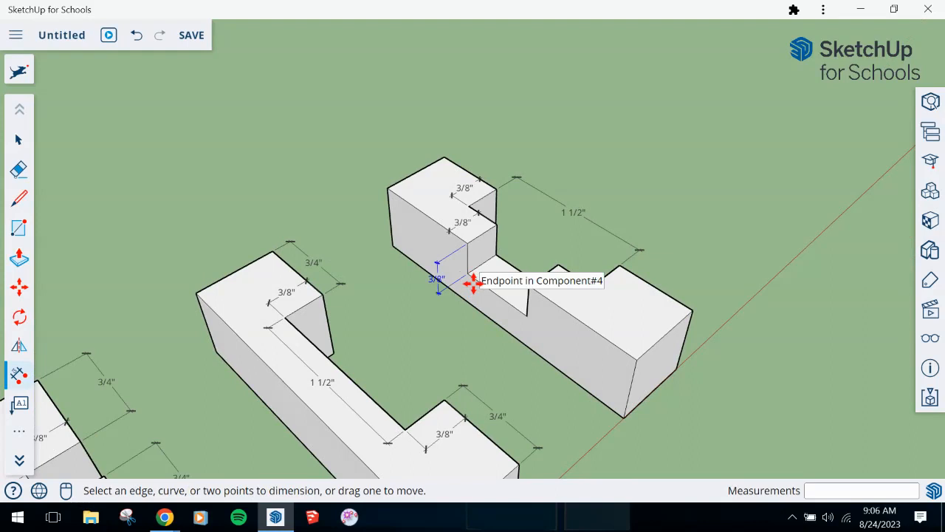
click(526, 317)
click(467, 274)
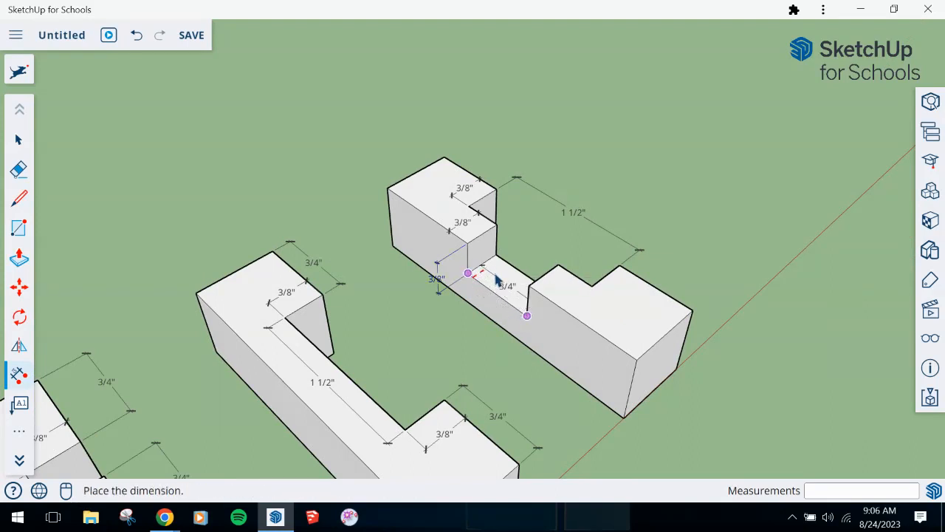
click(496, 285)
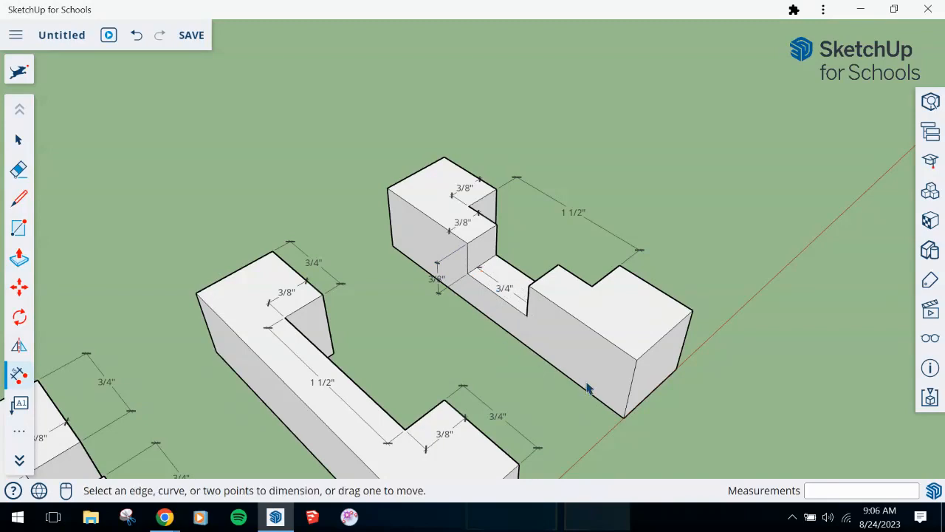
- Dimension the length of the fourth bar's far end block outside the notched side, in line with the notch length dimension
middle_drag(591, 403, 485, 327)
middle_drag(485, 375, 463, 417)
middle_drag(711, 325, 582, 347)
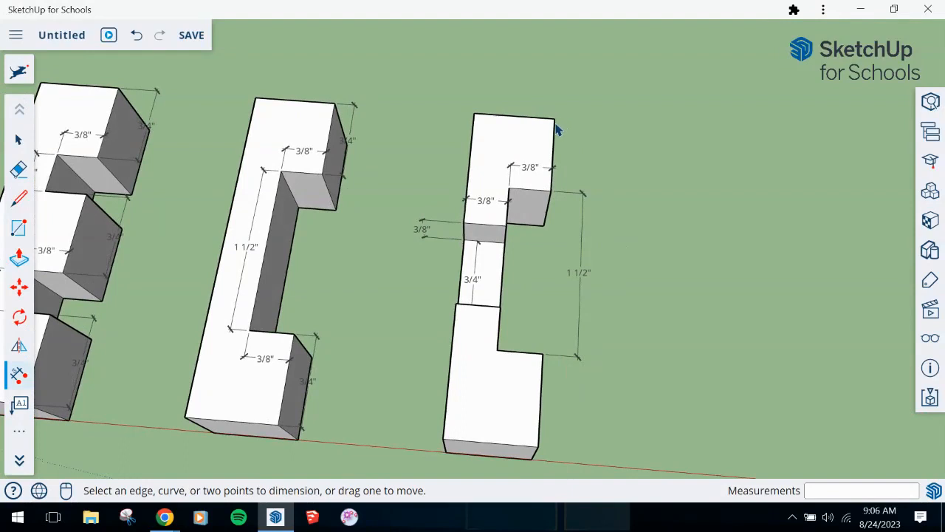
click(554, 120)
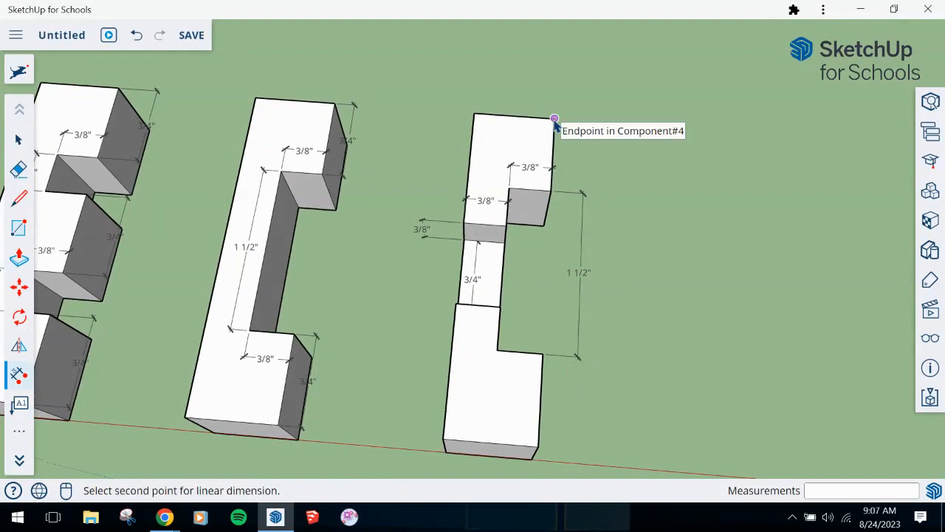
click(550, 192)
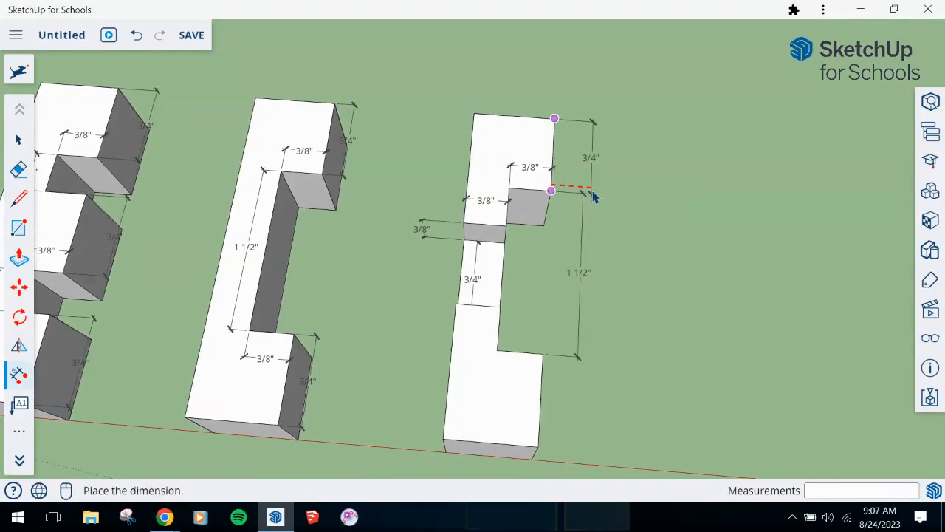
click(587, 196)
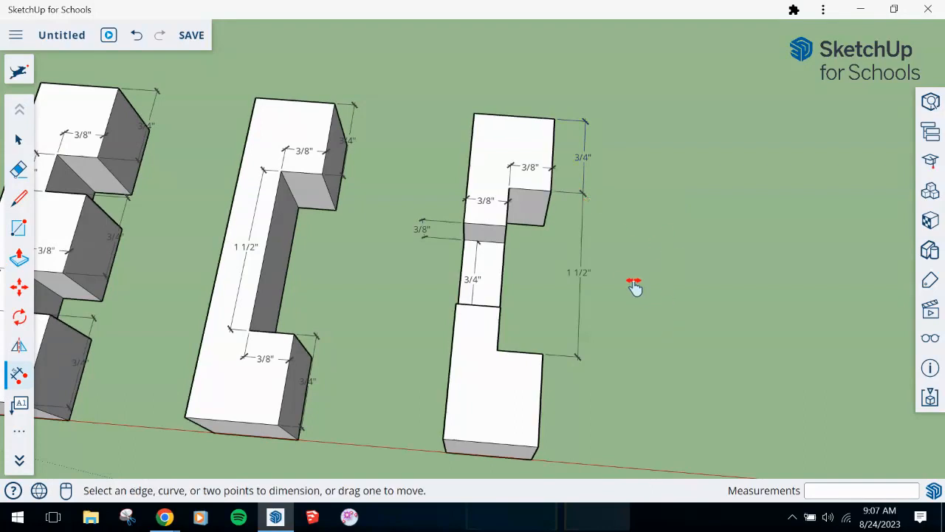
- Dimension the length of the fourth bar's near end block outside the notched side, in line with the notch length dimension
middle_drag(633, 283, 609, 268)
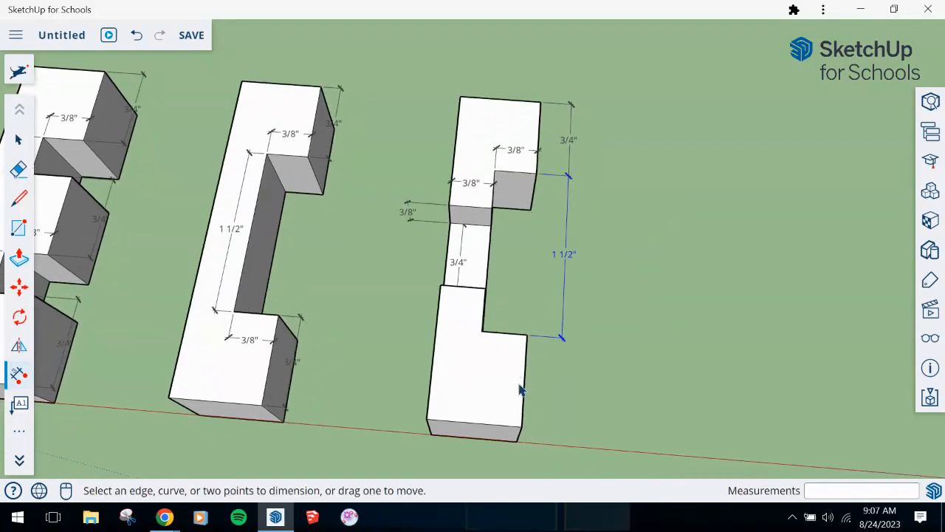
click(522, 428)
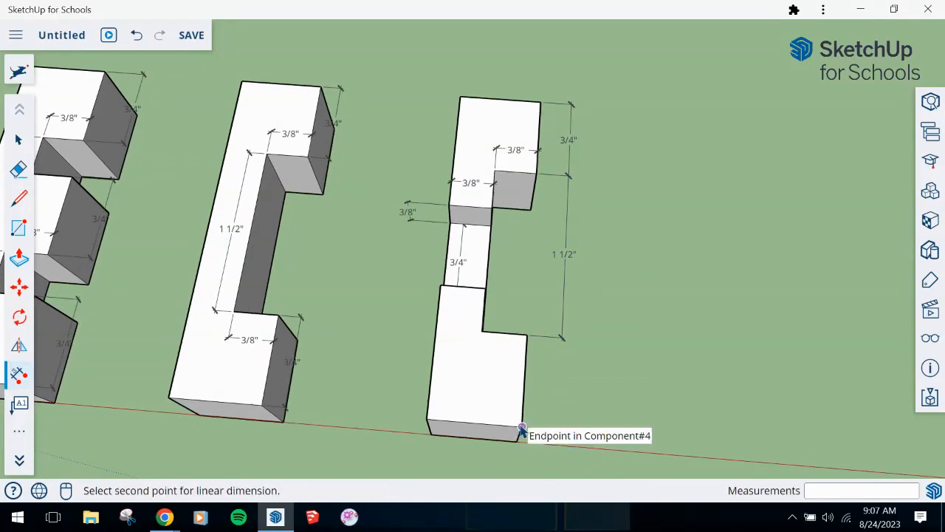
click(527, 336)
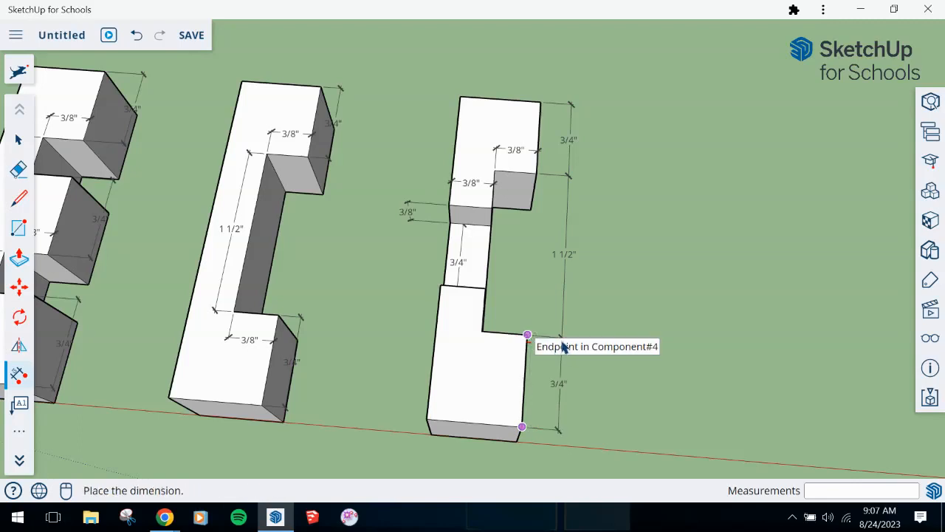
click(563, 347)
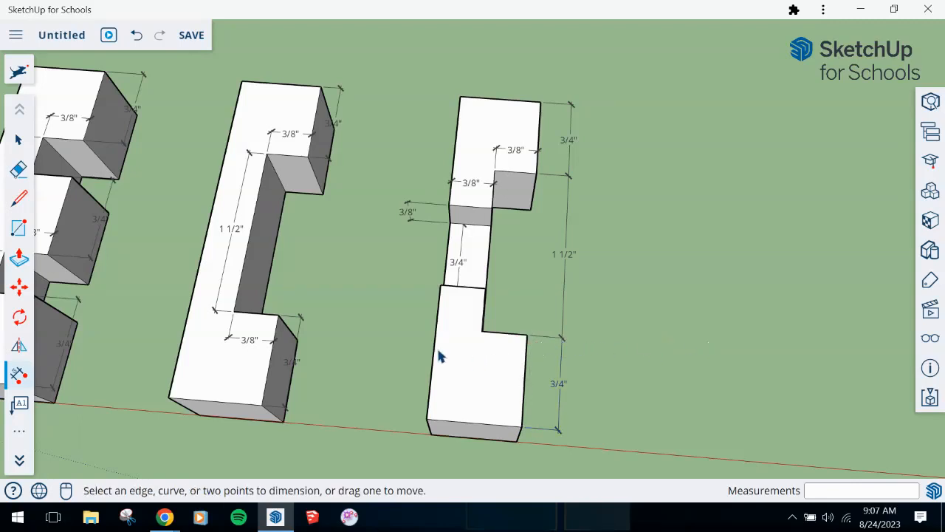
- Attach a leader text reading "Piece #1" to the far top corner of the first, un-notched bar, placing it beyond the bar's far end
middle_drag(284, 290, 612, 298)
key(d)
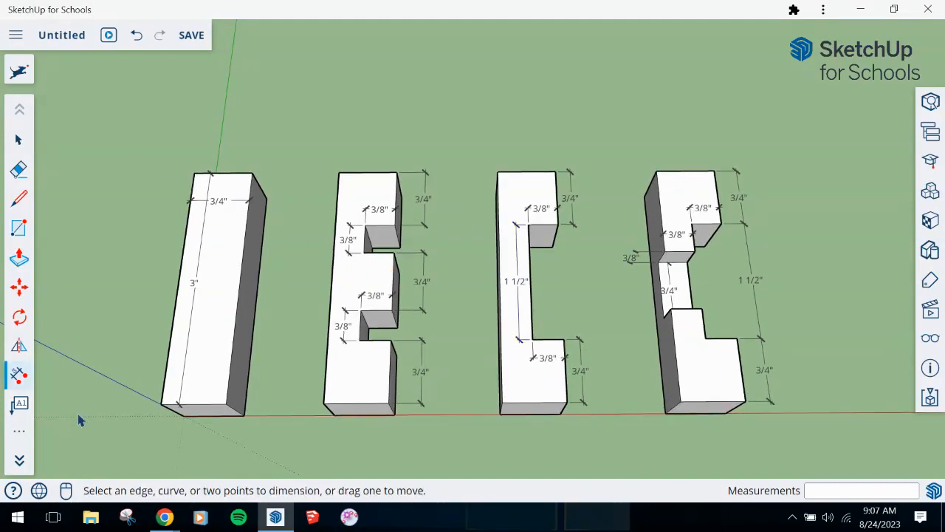
click(27, 411)
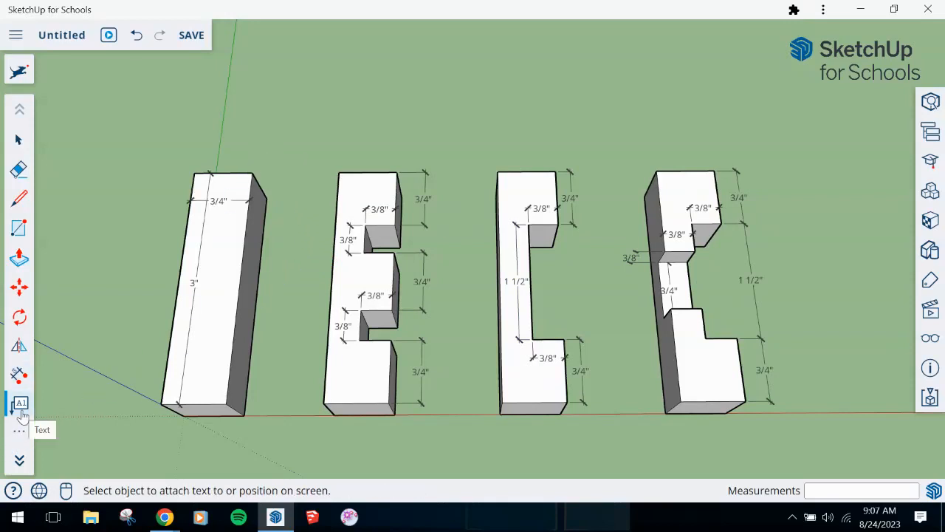
click(20, 434)
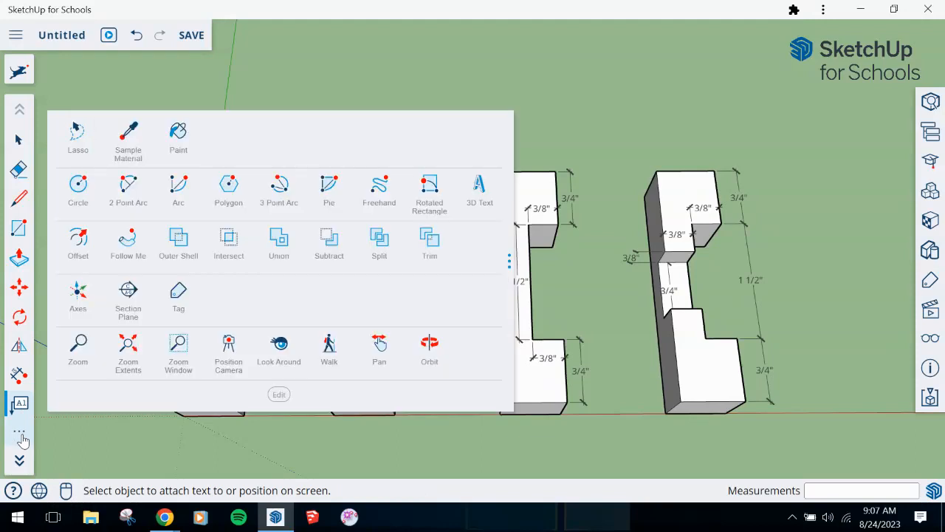
click(21, 437)
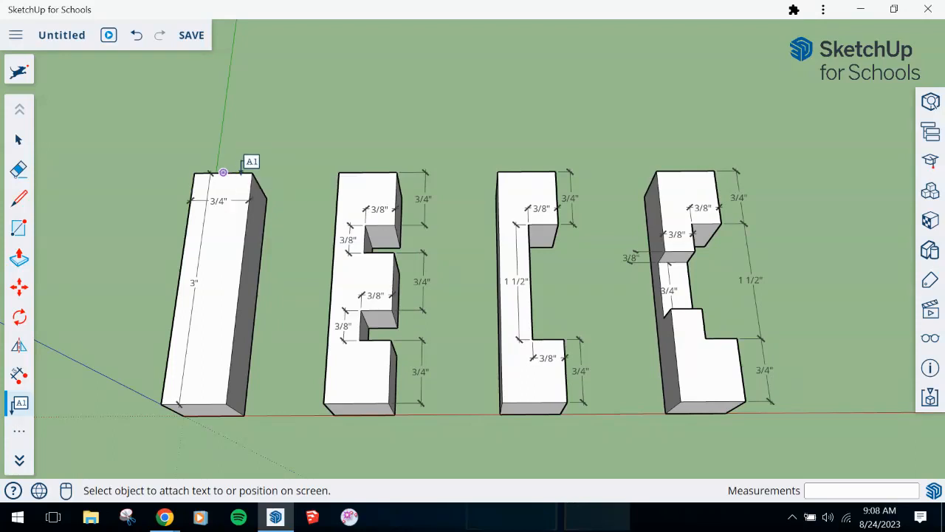
click(251, 172)
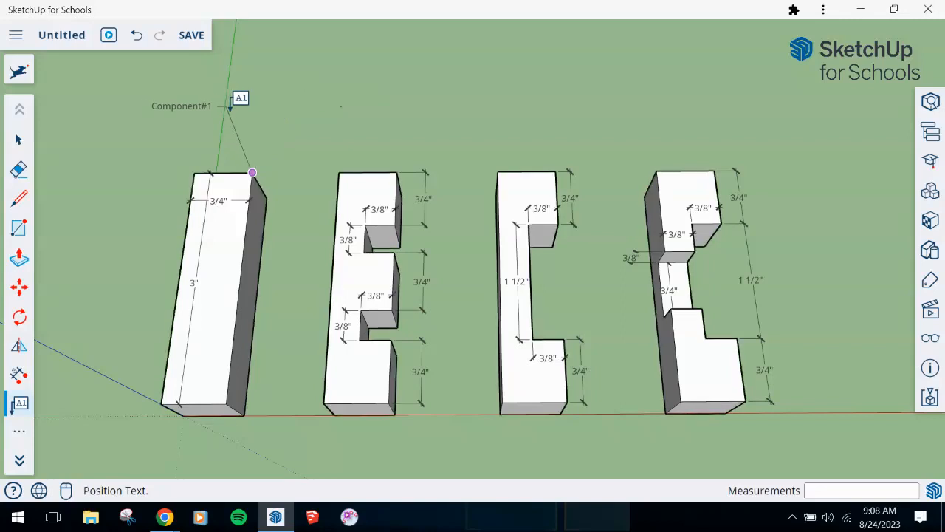
click(229, 107)
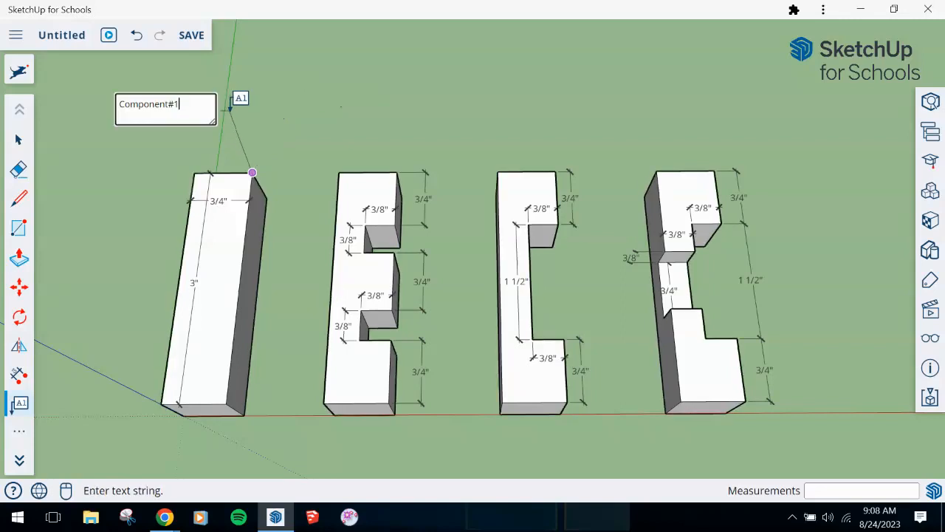
key(BackSpace)
key(BackSpace)
key(BackSpace)
key(BackSpace)
key(BackSpace)
key(BackSpace)
key(BackSpace)
key(BackSpace)
key(BackSpace)
key(BackSpace)
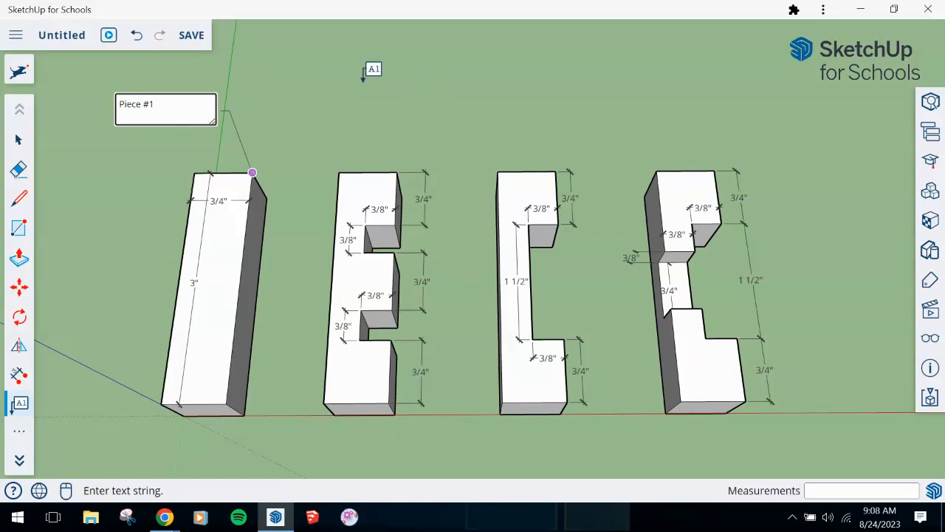
click(403, 94)
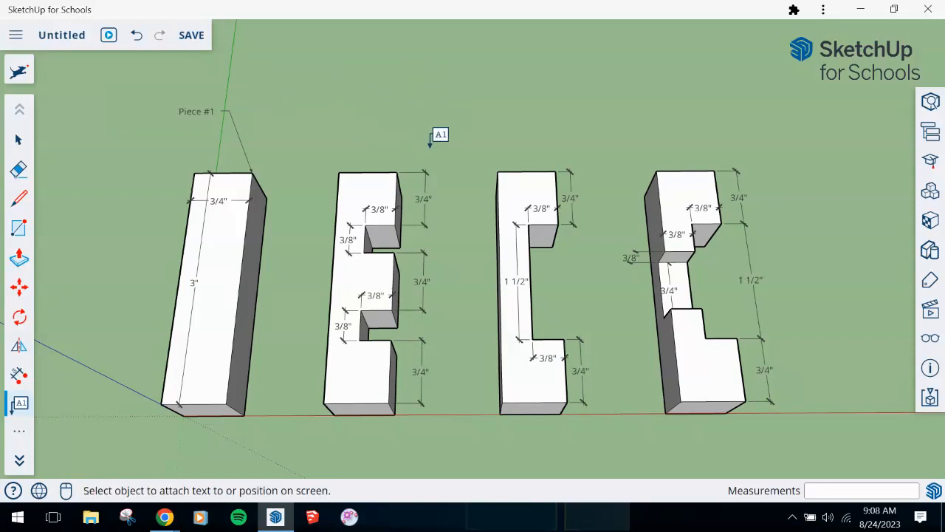
- Attach a leader text reading "Piece #2" to the far top corner of the second bar, placing it beyond the bar's far end
click(397, 171)
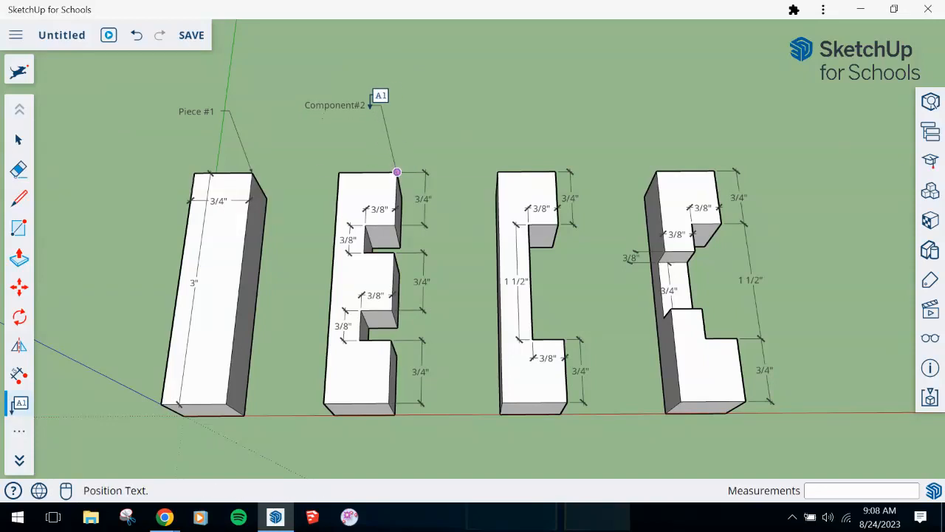
click(370, 110)
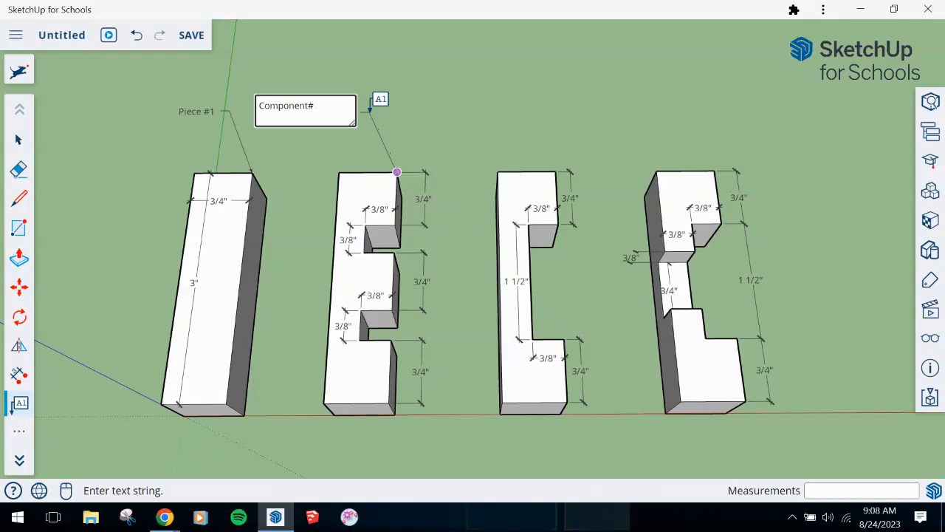
key(BackSpace)
key(BackSpace)
key(BackSpace)
key(BackSpace)
key(BackSpace)
key(BackSpace)
key(BackSpace)
key(BackSpace)
key(BackSpace)
key(BackSpace)
text(Piece #2)
key(Return)
- Attach a leader text reading "Piece # 3 & 4" to the third bar's far top corner, placing it beyond the bar's far end
click(555, 170)
click(555, 170)
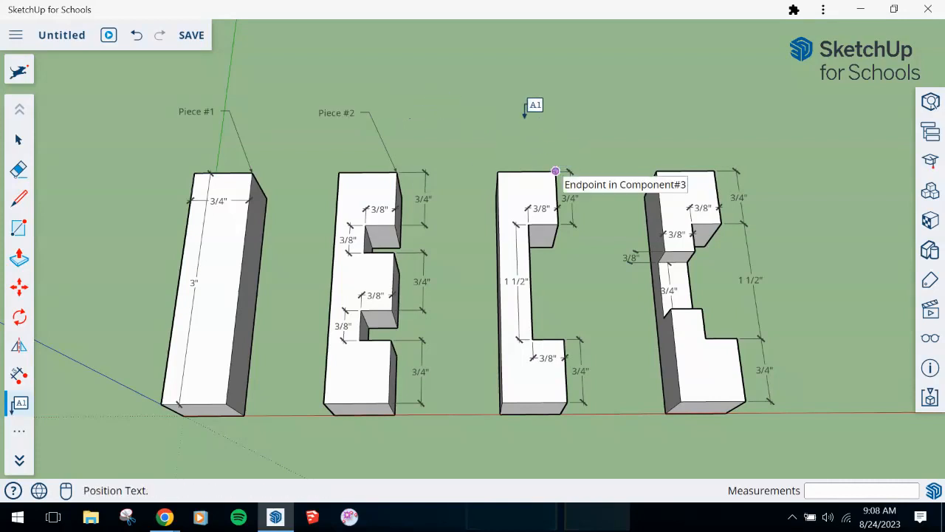
click(526, 97)
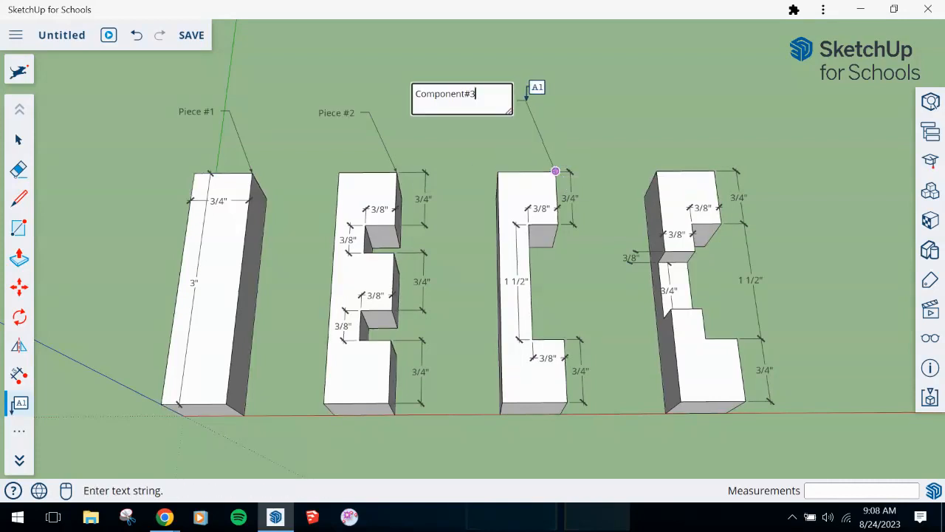
key(BackSpace)
key(BackSpace)
key(BackSpace)
key(BackSpace)
key(BackSpace)
key(BackSpace)
key(BackSpace)
key(BackSpace)
key(BackSpace)
key(BackSpace)
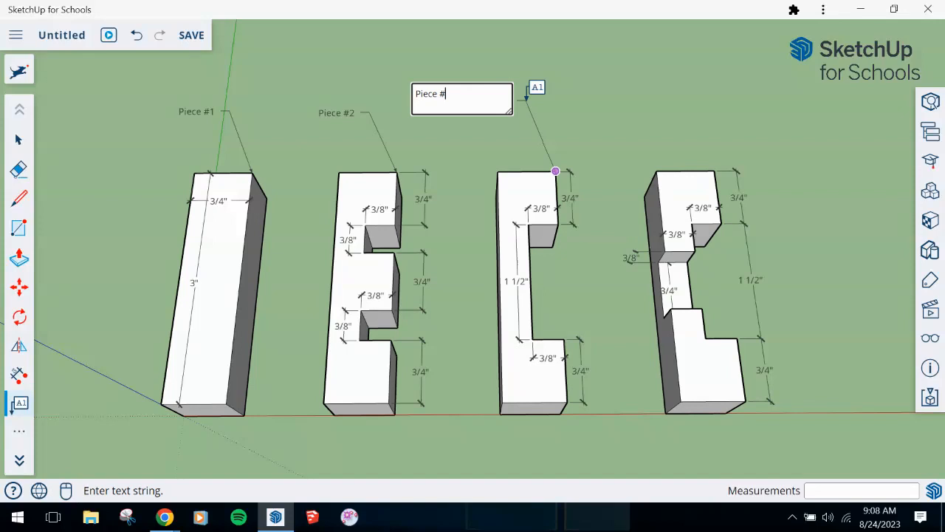
text(Piece # 3 & 4)
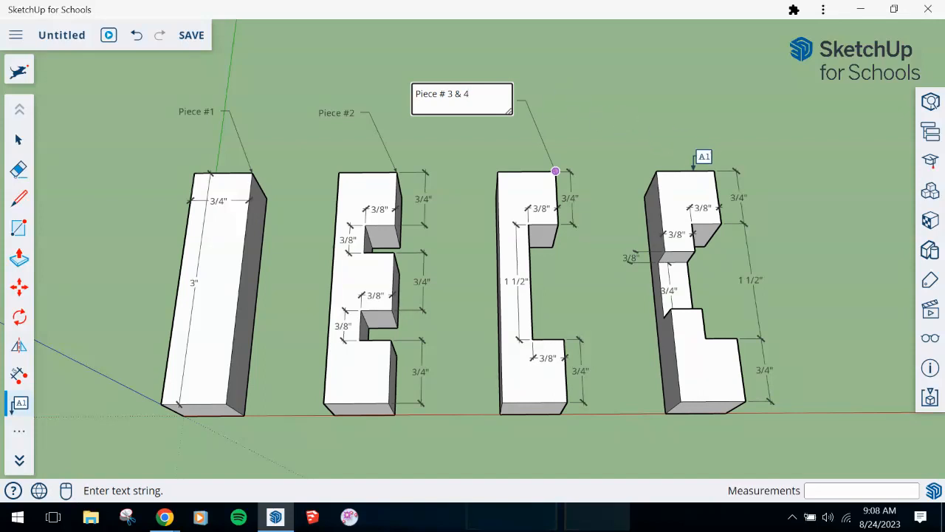
click(718, 147)
- Attach a leader text reading "Piece # 5 & 6" to the fourth bar's far top corner, placing it beyond the bar's far end
click(714, 170)
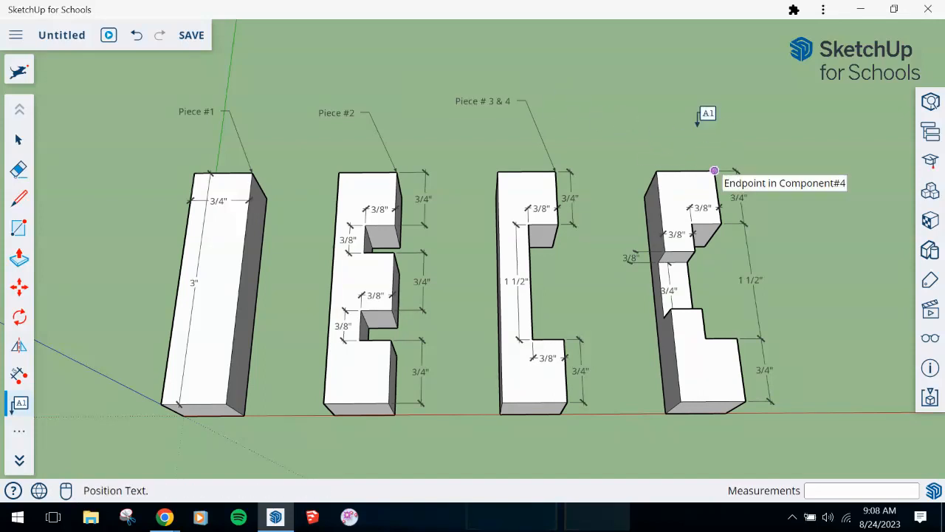
click(691, 100)
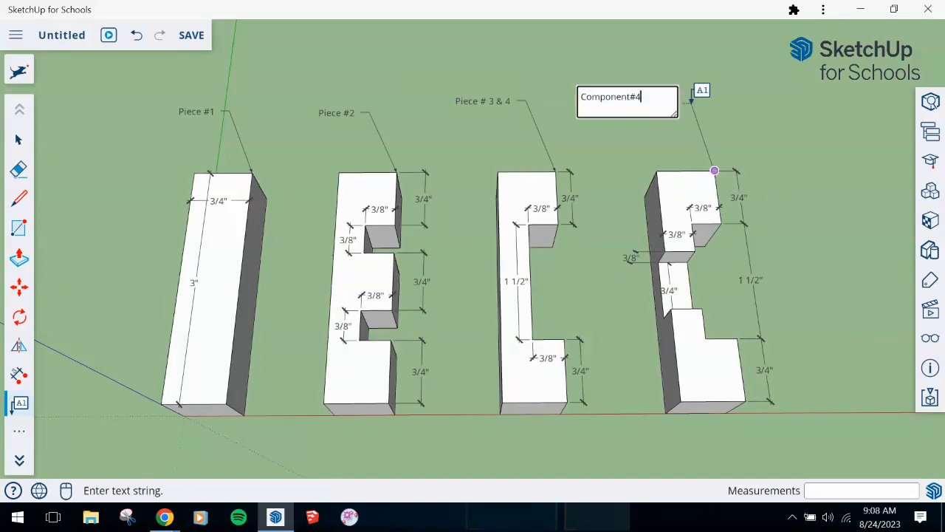
key(BackSpace)
key(BackSpace)
key(BackSpace)
key(BackSpace)
key(BackSpace)
key(BackSpace)
key(BackSpace)
key(BackSpace)
key(BackSpace)
key(BackSpace)
key(BackSpace)
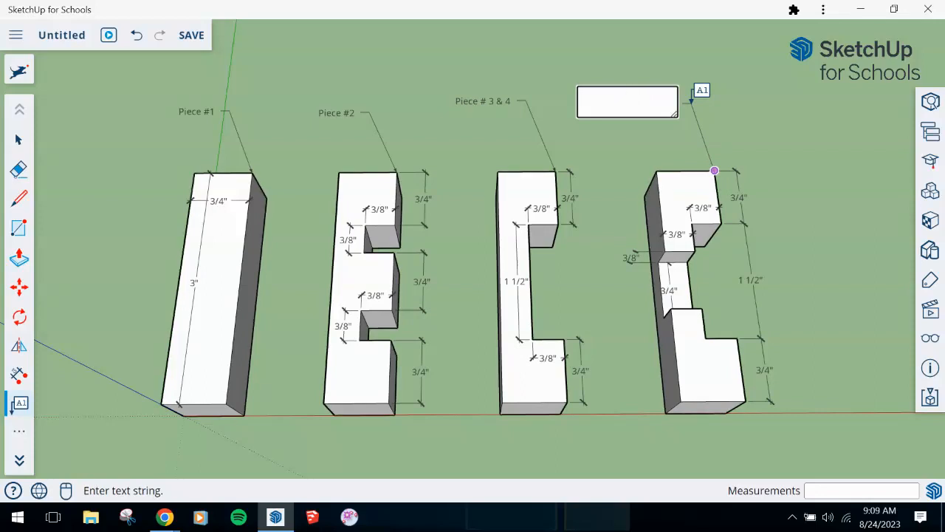
text(Piece # 5 & 6)
key(Return)
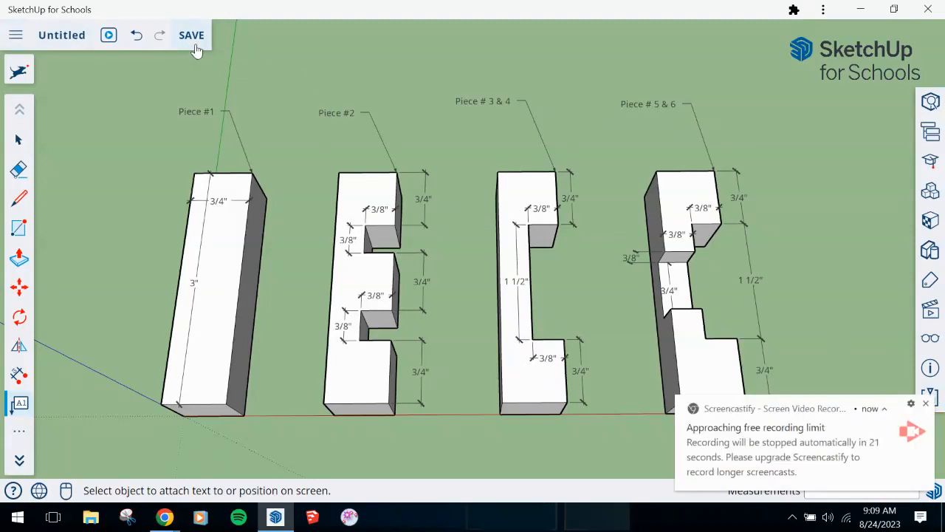
- Start downloading the current view of the labelled bars as a PNG image
click(14, 36)
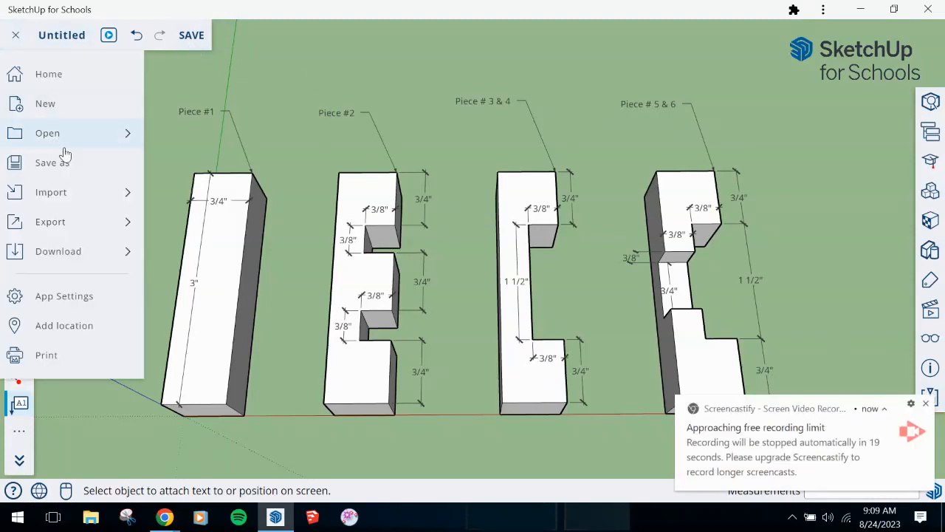
click(68, 186)
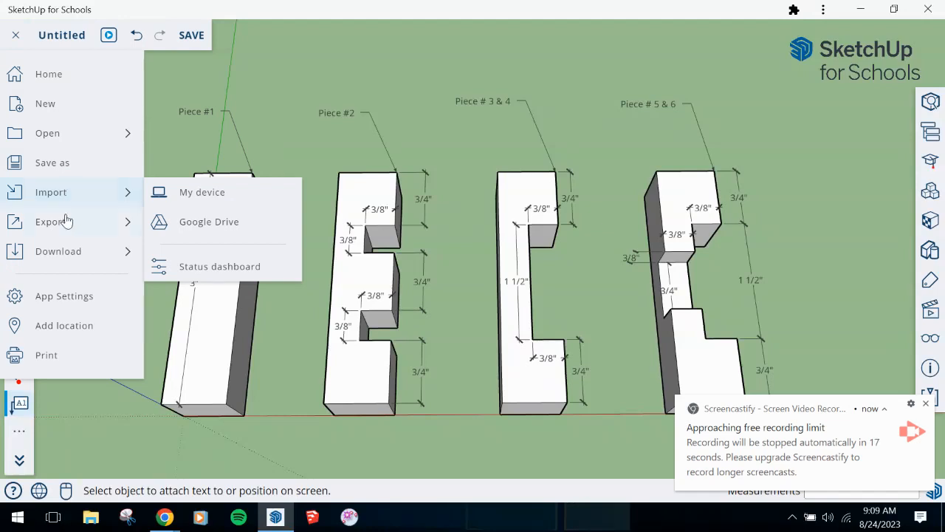
mouse_move(71, 260)
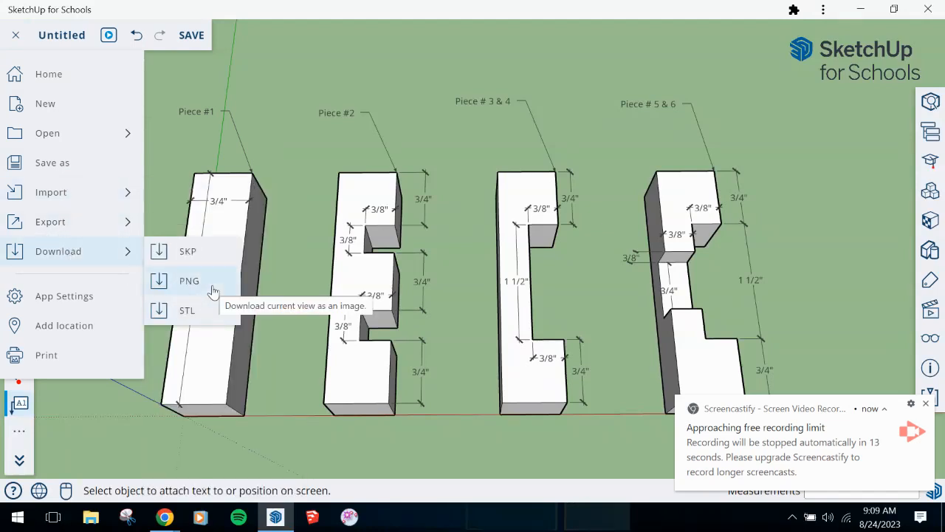
click(189, 280)
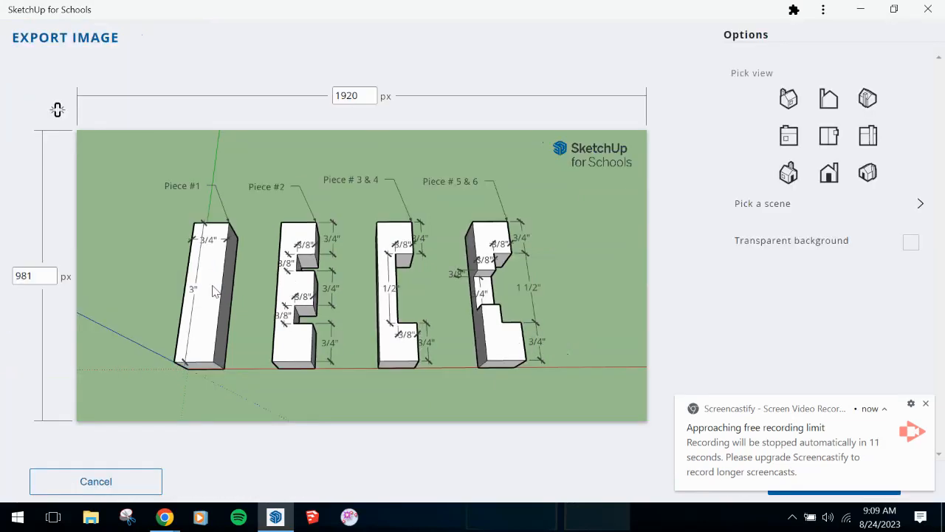